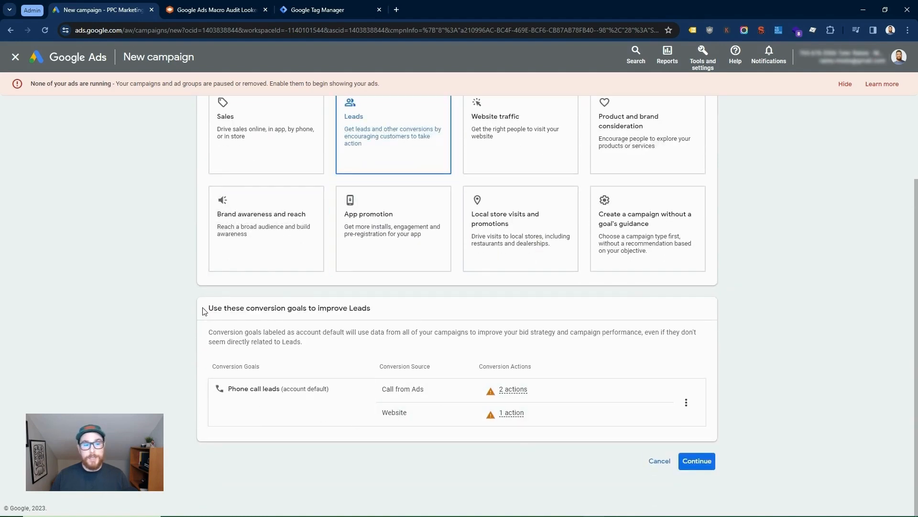
Step: Review the conversion goals for the Leads objective and the audit template landing page, then accept the phone call leads goal
{"action": "left_click_drag", "start_coordinate": [203, 311], "coordinate": [388, 312]}
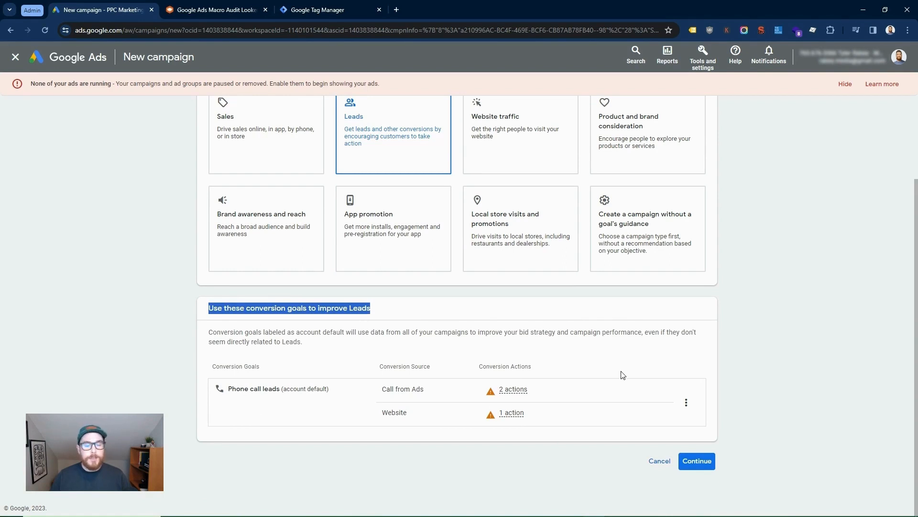
{"action": "scroll", "coordinate": [574, 278], "scroll_direction": "up", "scroll_amount": 1}
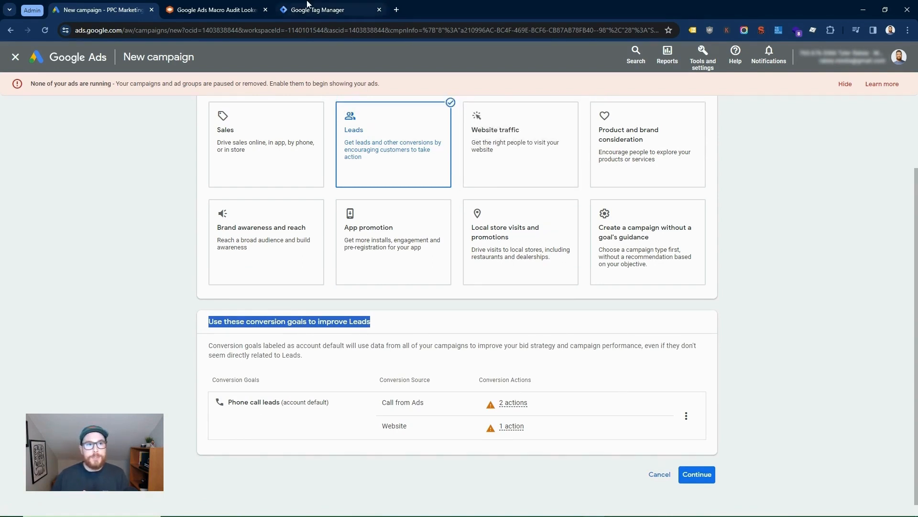
{"action": "left_click", "coordinate": [216, 10]}
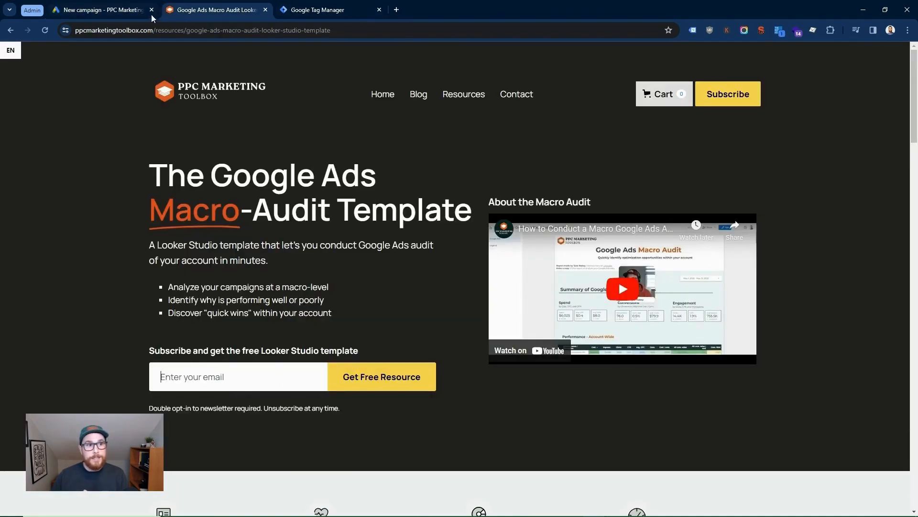
{"action": "left_click", "coordinate": [122, 6]}
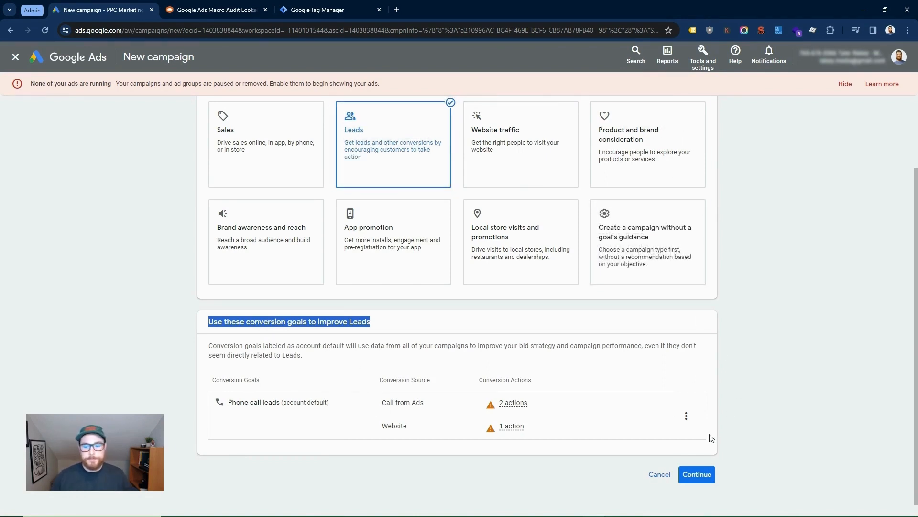
{"action": "left_click", "coordinate": [710, 474]}
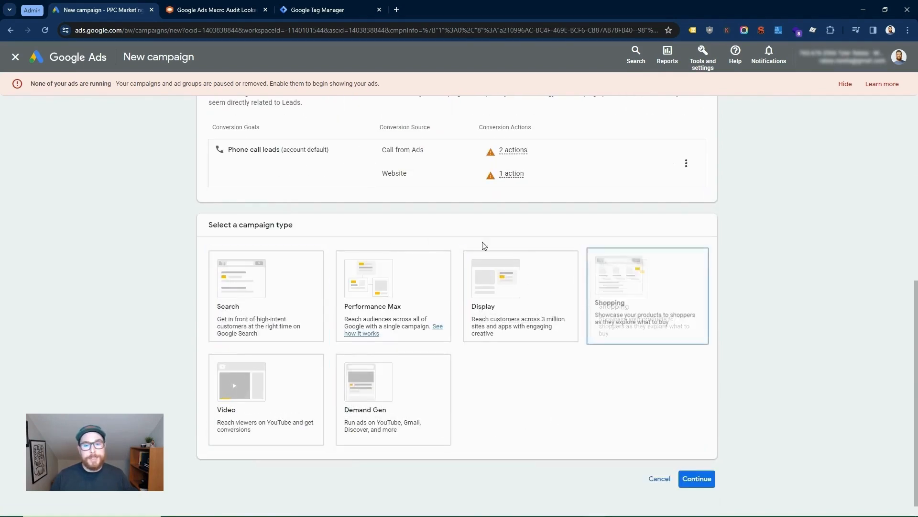
Step: Choose Search as the campaign type and lead form submissions as the way to reach the goal
{"action": "left_click", "coordinate": [431, 413]}
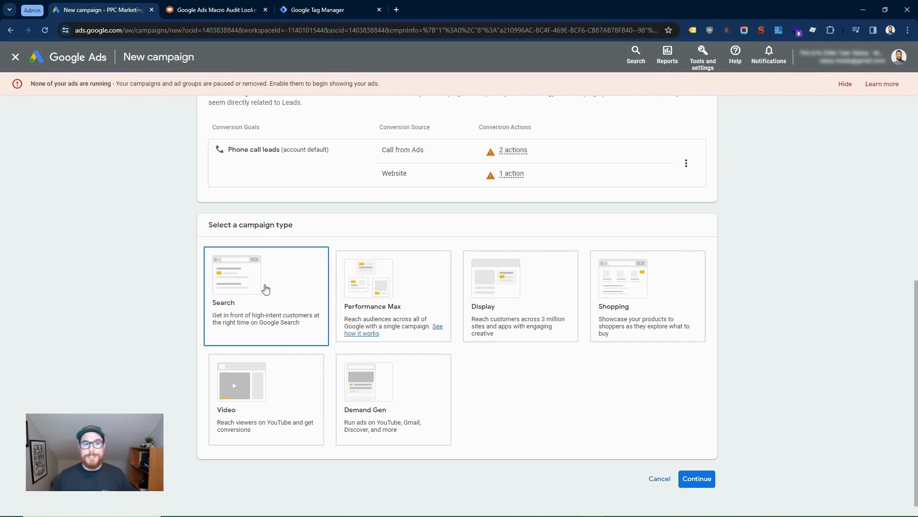
{"action": "left_click", "coordinate": [374, 300]}
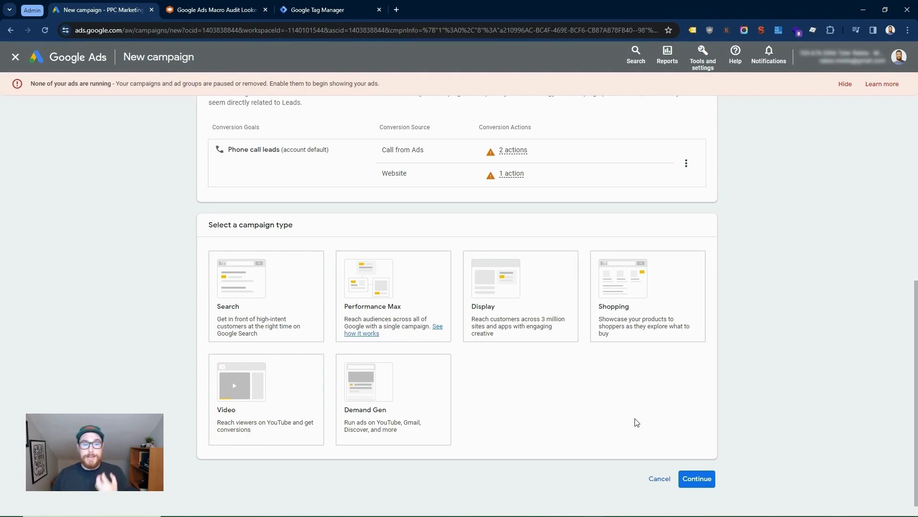
{"action": "left_click", "coordinate": [287, 291]}
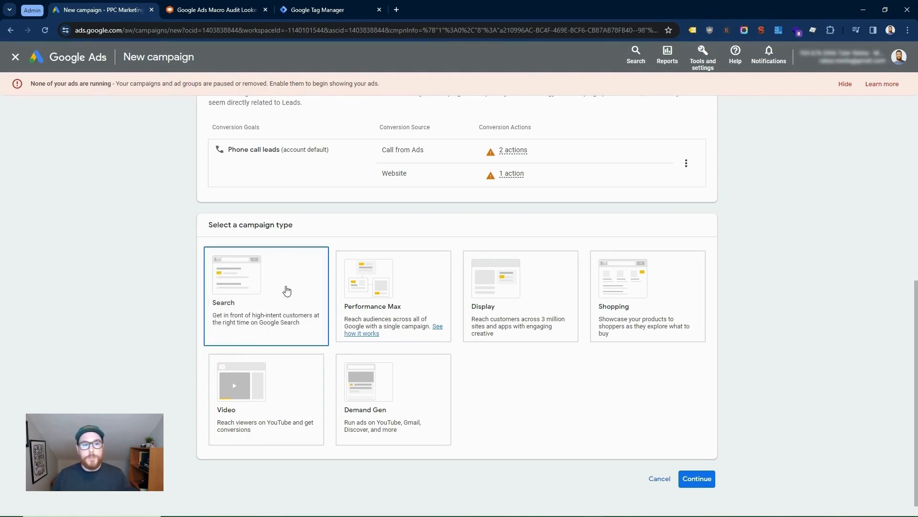
{"action": "scroll", "coordinate": [264, 280], "scroll_direction": "down", "scroll_amount": 5}
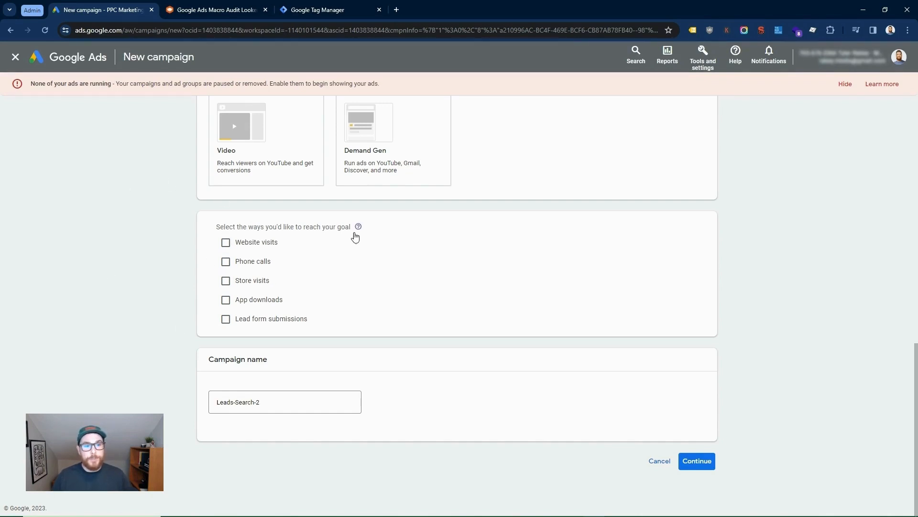
{"action": "left_click", "coordinate": [226, 320]}
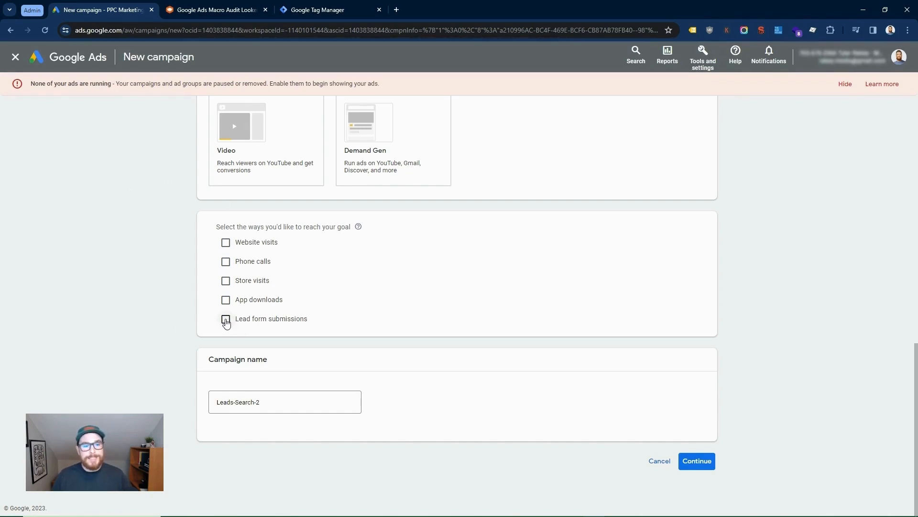
Step: Name the campaign "S - Google Ads Audit - Newsletter Sign Up" and continue to the bidding settings
{"action": "triple_click", "coordinate": [229, 409]}
{"action": "type", "text": "- Google Ads Audit - Newsletter Sign Up"}
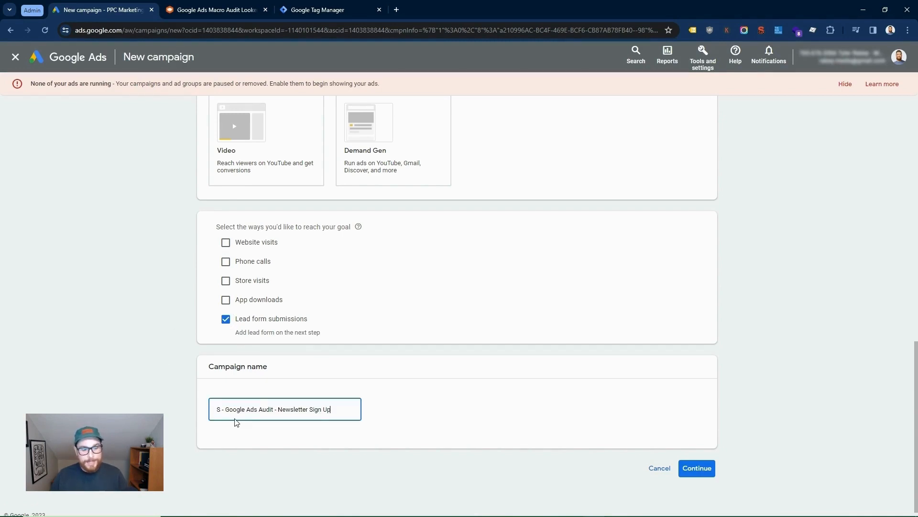
{"action": "left_click", "coordinate": [218, 410]}
{"action": "type", "text": "S"}
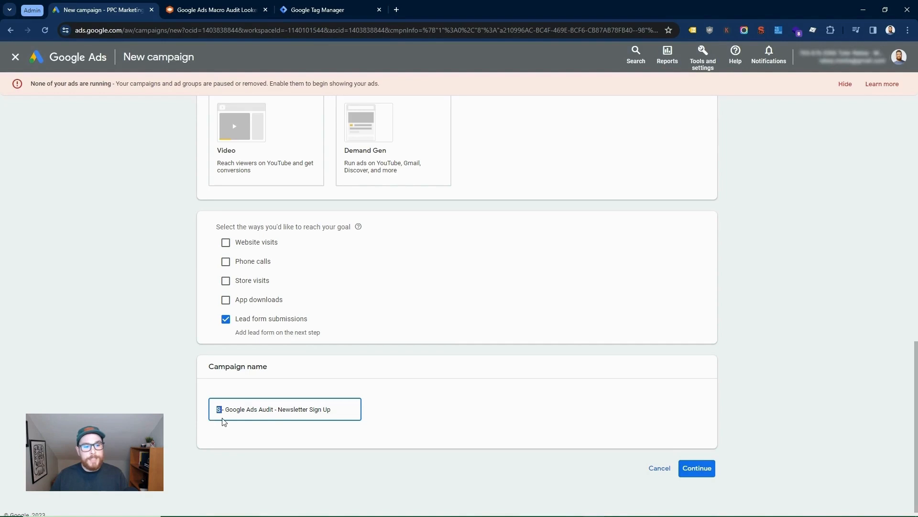
{"action": "left_click_drag", "start_coordinate": [224, 410], "coordinate": [338, 408]}
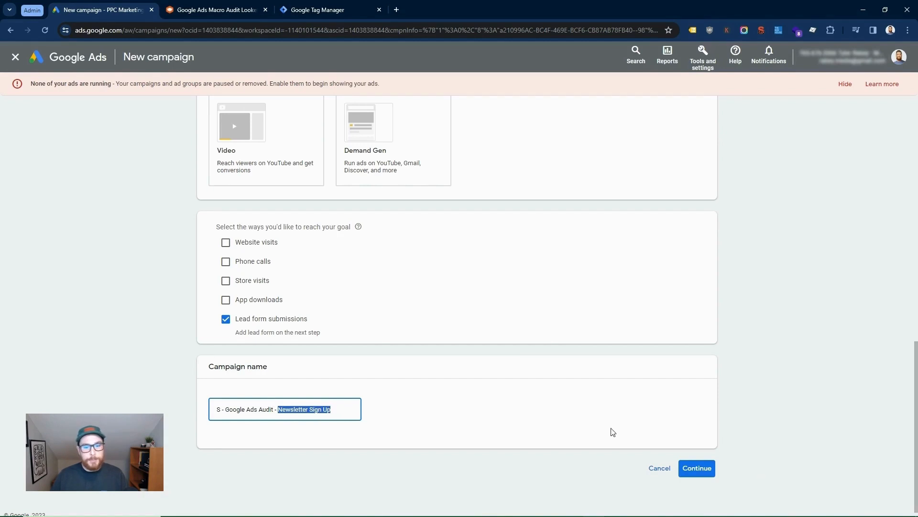
{"action": "left_click", "coordinate": [694, 469]}
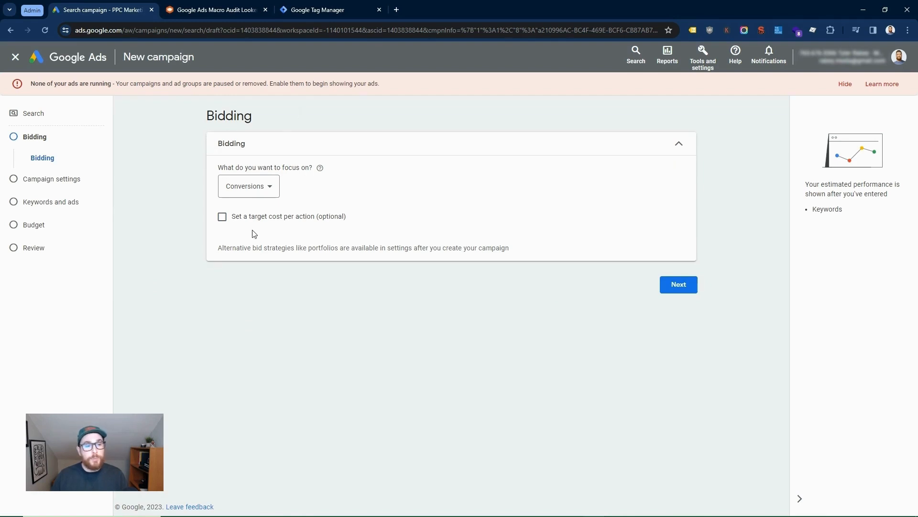
Step: Review the bidding focus options, keep Conversions without a target cost per action, and proceed to the campaign settings
{"action": "left_click", "coordinate": [266, 195]}
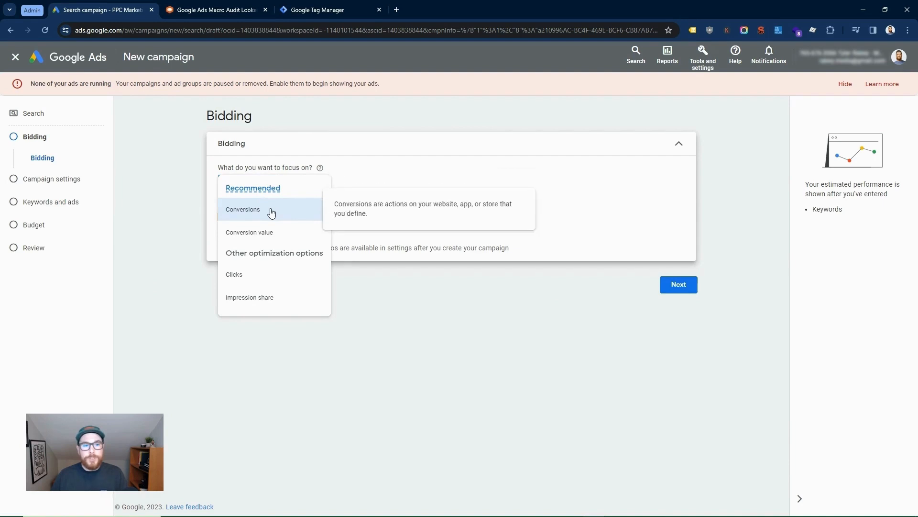
{"action": "left_click", "coordinate": [268, 207]}
{"action": "left_click", "coordinate": [263, 187]}
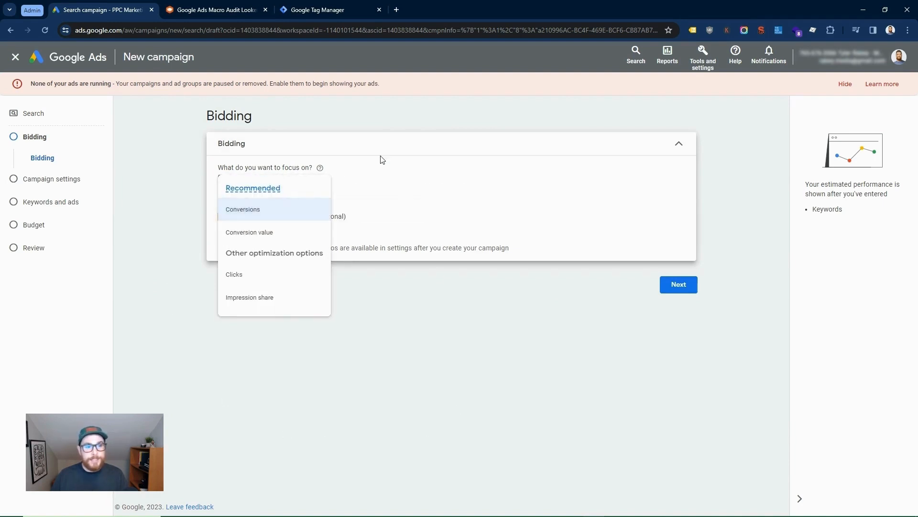
{"action": "left_click", "coordinate": [385, 179]}
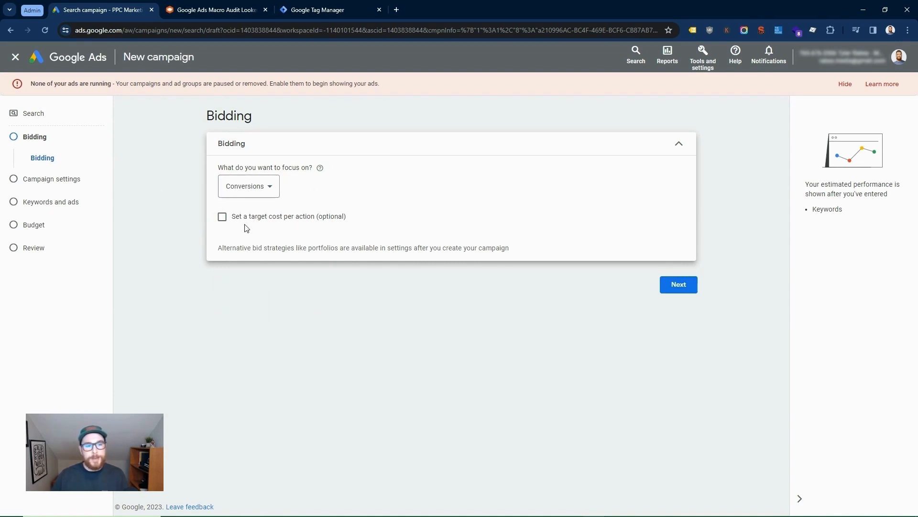
{"action": "left_click", "coordinate": [243, 187]}
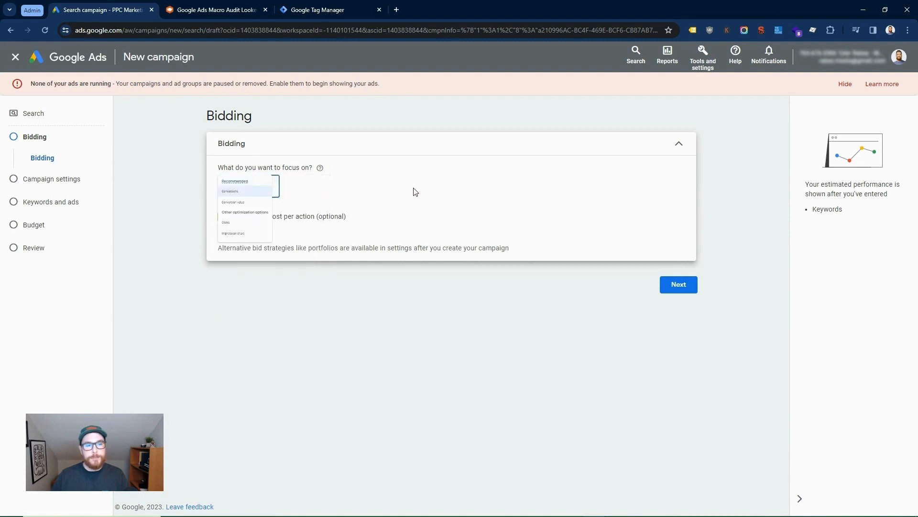
{"action": "left_click", "coordinate": [678, 284]}
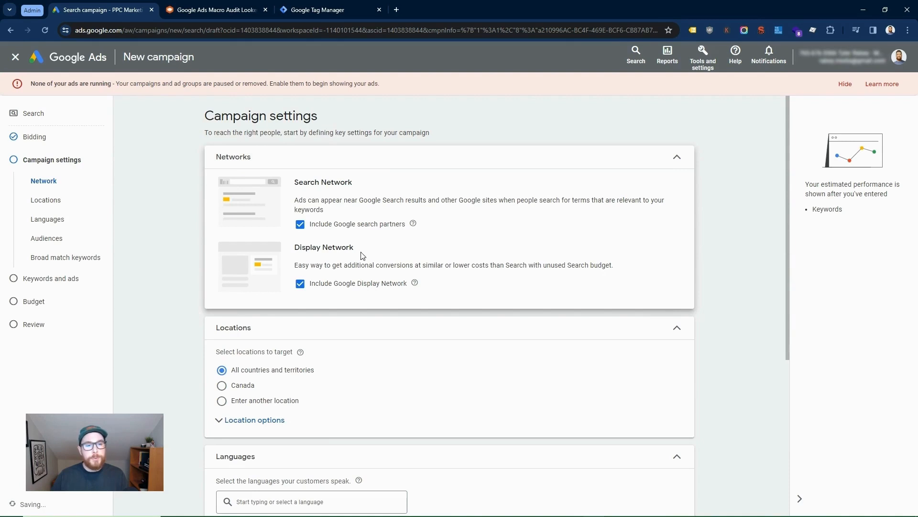
Step: Exclude Google search partners and the Google Display Network from the campaign's networks
{"action": "left_click", "coordinate": [300, 224]}
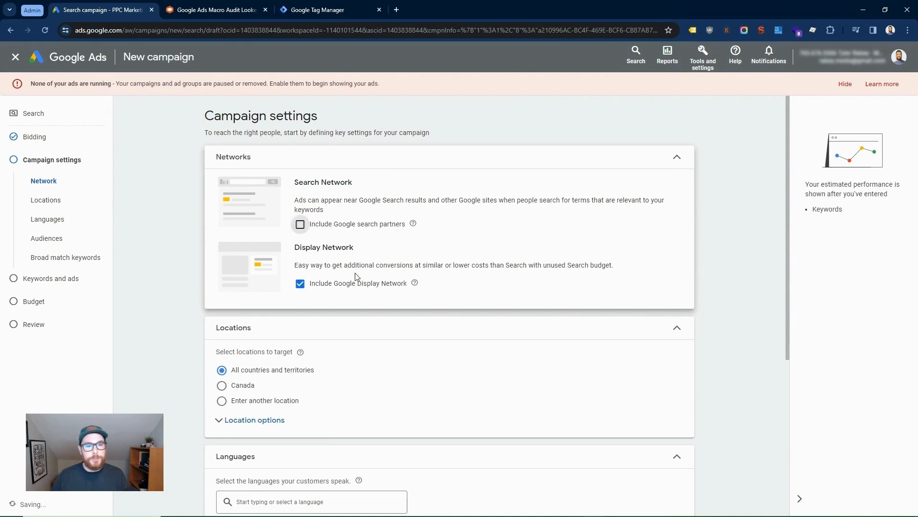
{"action": "left_click", "coordinate": [359, 324]}
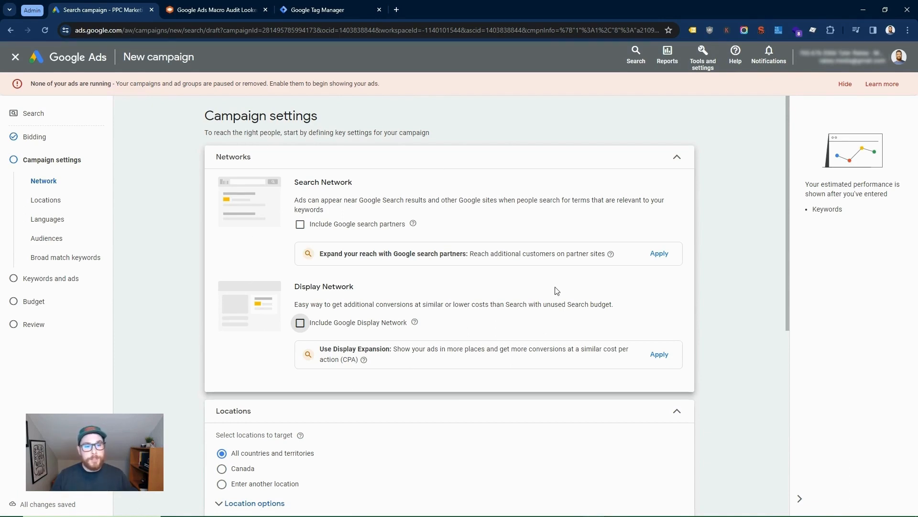
Step: Target Canada as the campaign location, limited to presence: people in or regularly in the targeted locations
{"action": "scroll", "coordinate": [358, 289], "scroll_direction": "down", "scroll_amount": 3}
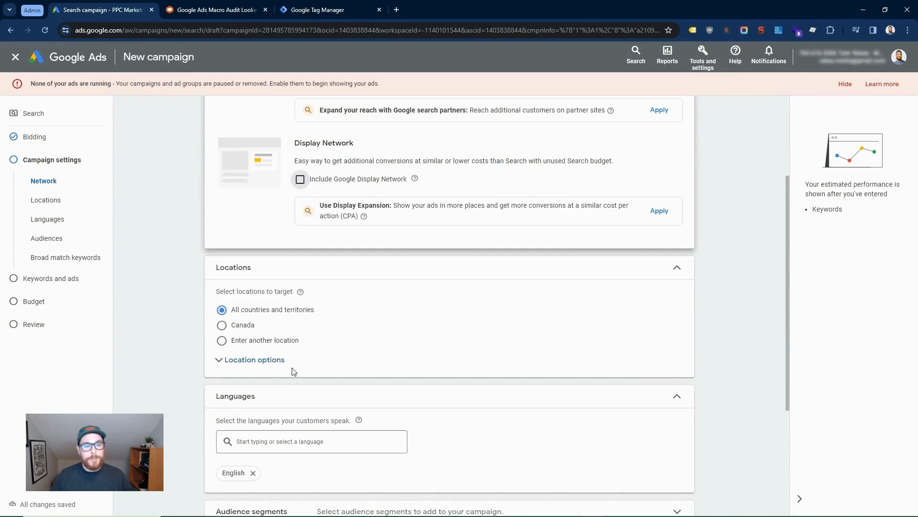
{"action": "left_click", "coordinate": [272, 361]}
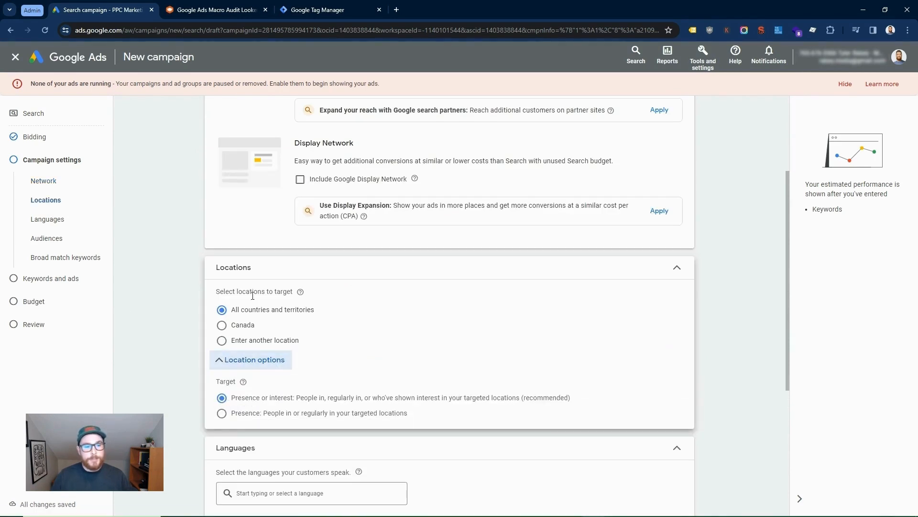
{"action": "left_click", "coordinate": [223, 326]}
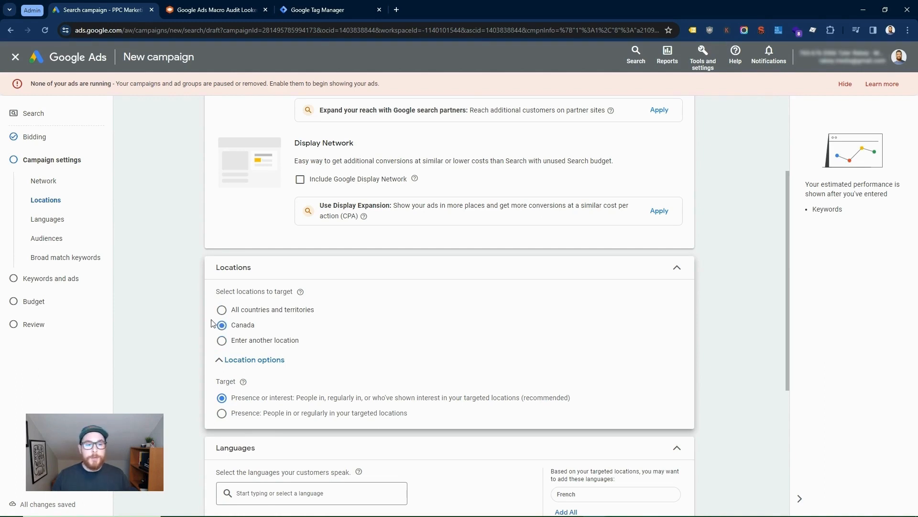
{"action": "left_click", "coordinate": [222, 415]}
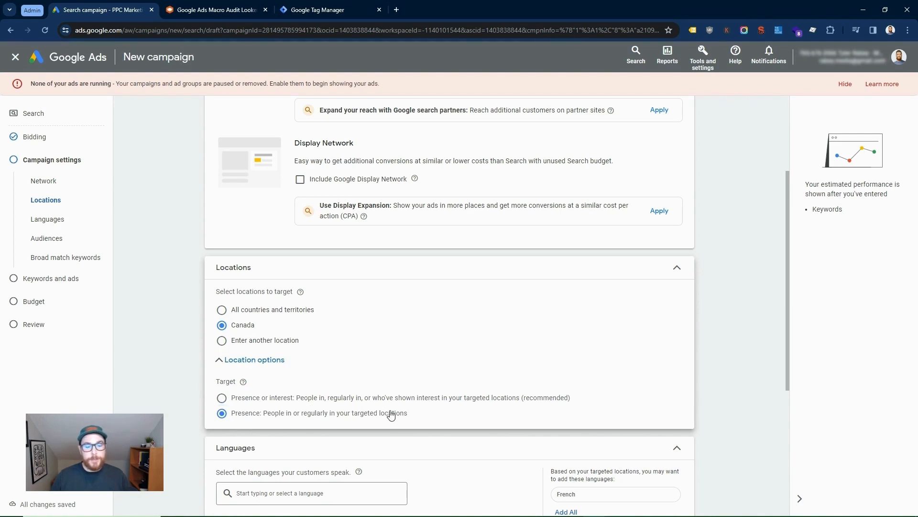
{"action": "left_click_drag", "start_coordinate": [231, 398], "coordinate": [577, 401]}
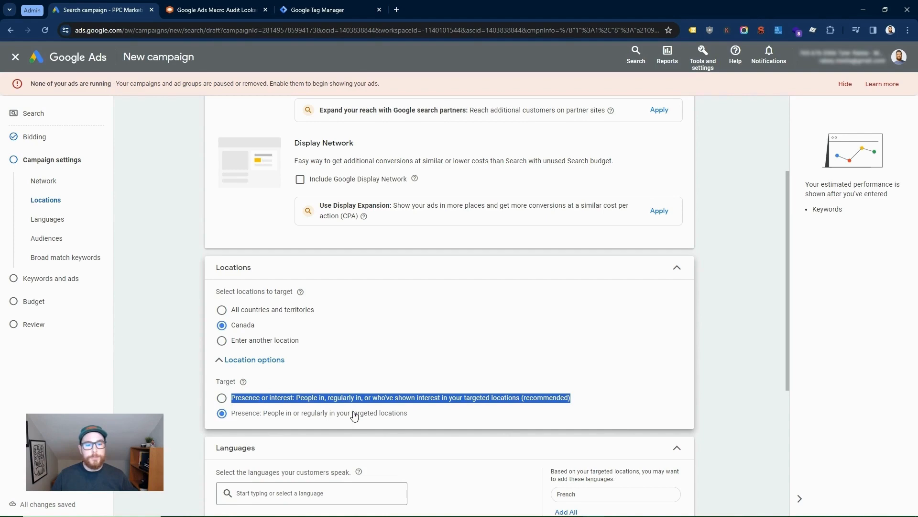
Step: Add the audience segments Advertising & Marketing Services, SEO & SEM Services, Web Design & Development and Email Marketing Services to the campaign
{"action": "scroll", "coordinate": [381, 412], "scroll_direction": "down", "scroll_amount": 3}
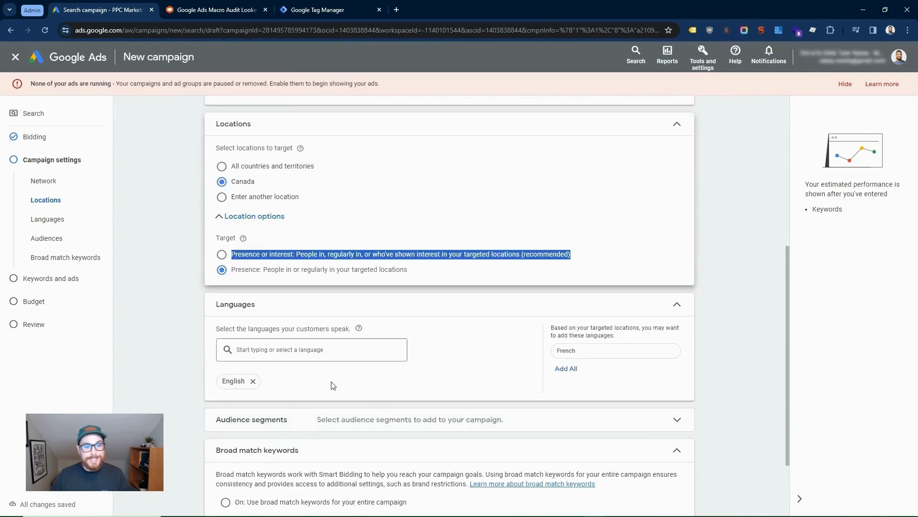
{"action": "scroll", "coordinate": [328, 381], "scroll_direction": "down", "scroll_amount": 2}
{"action": "left_click", "coordinate": [323, 327]}
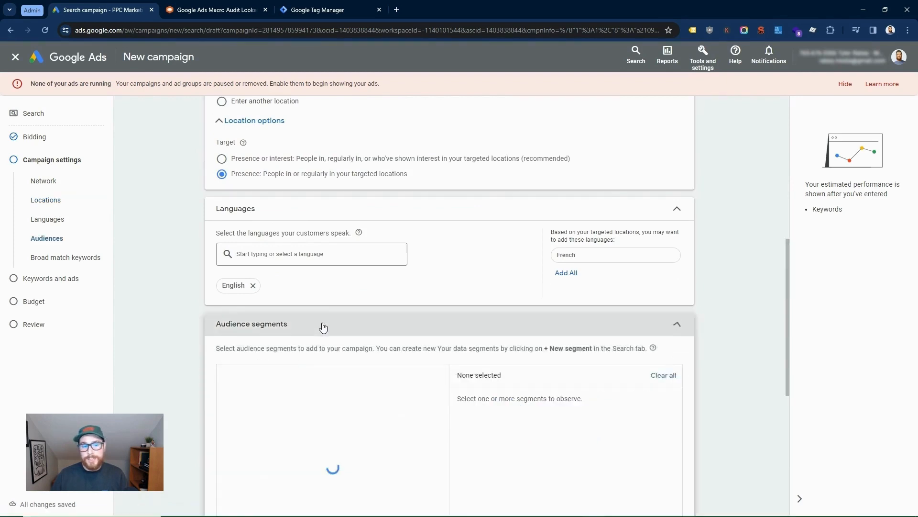
{"action": "scroll", "coordinate": [351, 349], "scroll_direction": "down", "scroll_amount": 1}
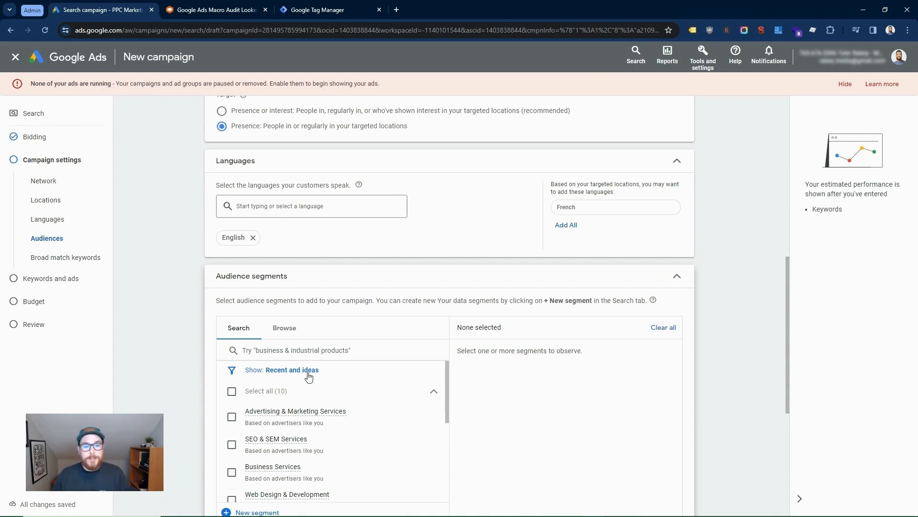
{"action": "scroll", "coordinate": [168, 346], "scroll_direction": "down", "scroll_amount": 1}
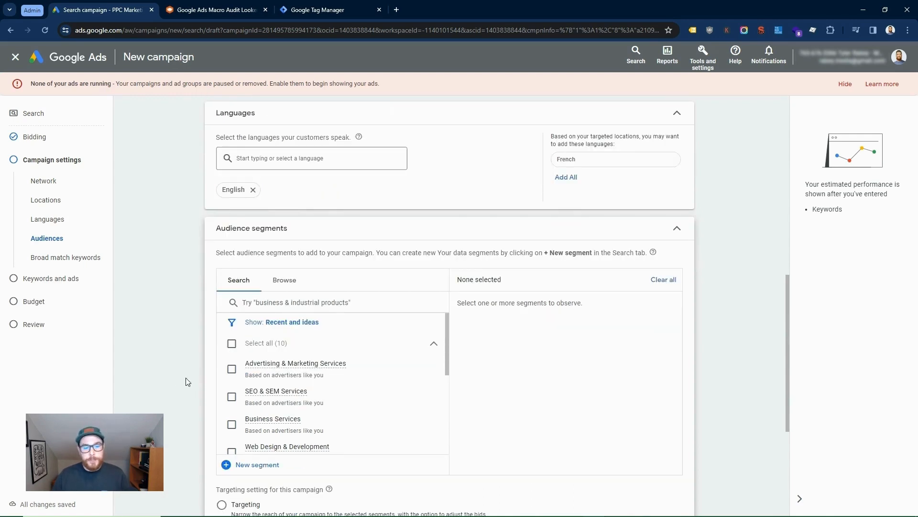
{"action": "left_click", "coordinate": [232, 370]}
{"action": "left_click", "coordinate": [232, 398]}
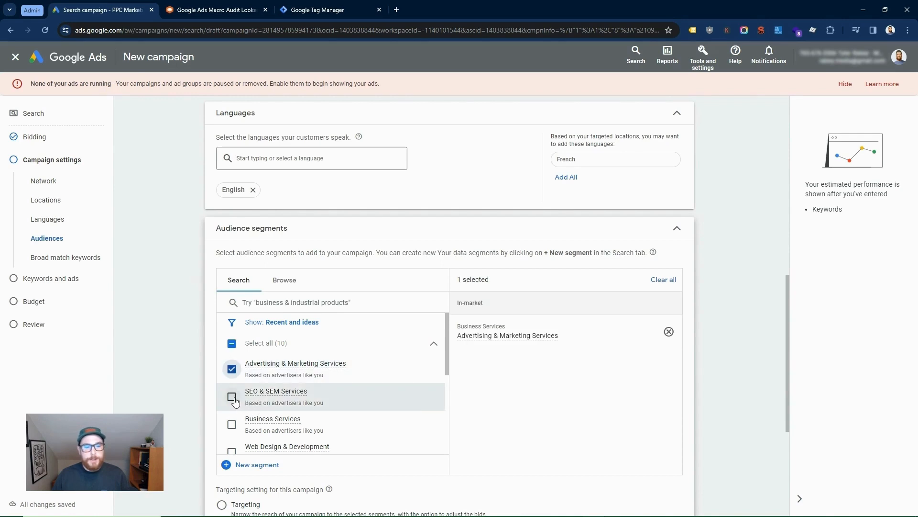
{"action": "scroll", "coordinate": [349, 410], "scroll_direction": "down", "scroll_amount": 1}
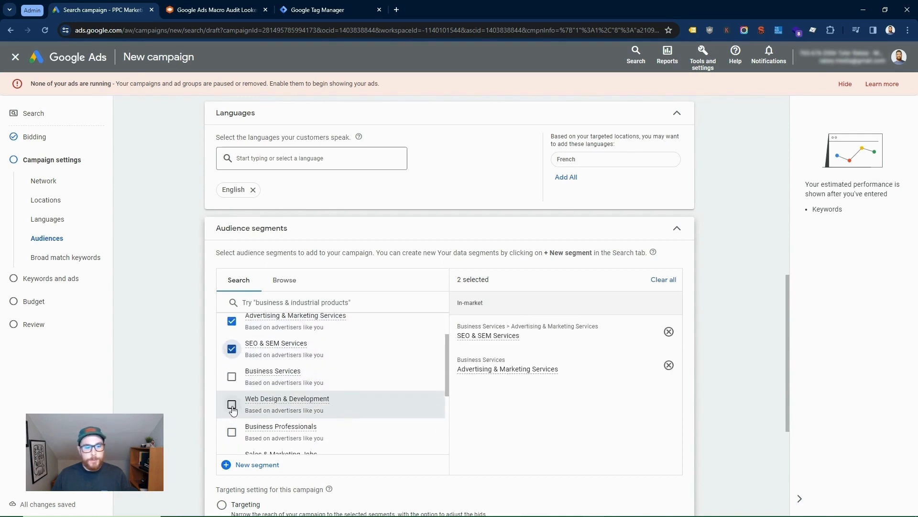
{"action": "left_click", "coordinate": [232, 404]}
{"action": "scroll", "coordinate": [287, 409], "scroll_direction": "down", "scroll_amount": 2}
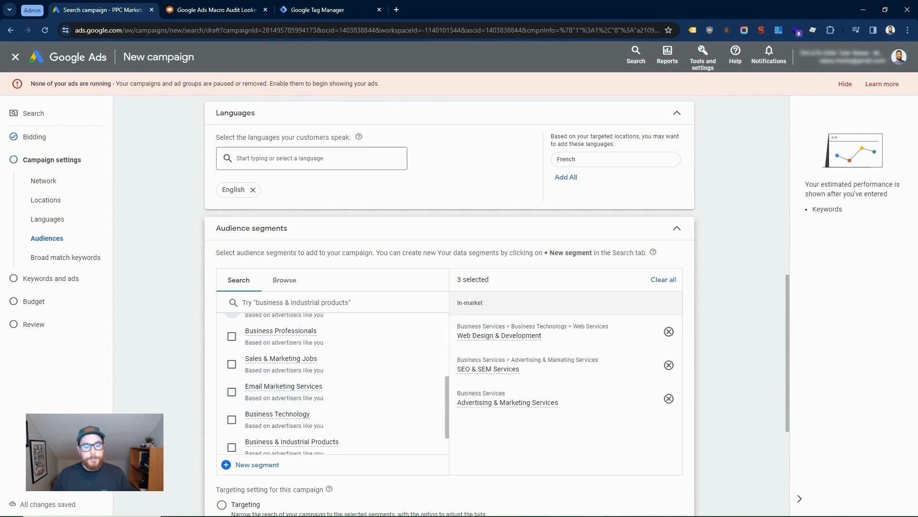
{"action": "scroll", "coordinate": [307, 358], "scroll_direction": "down", "scroll_amount": 1}
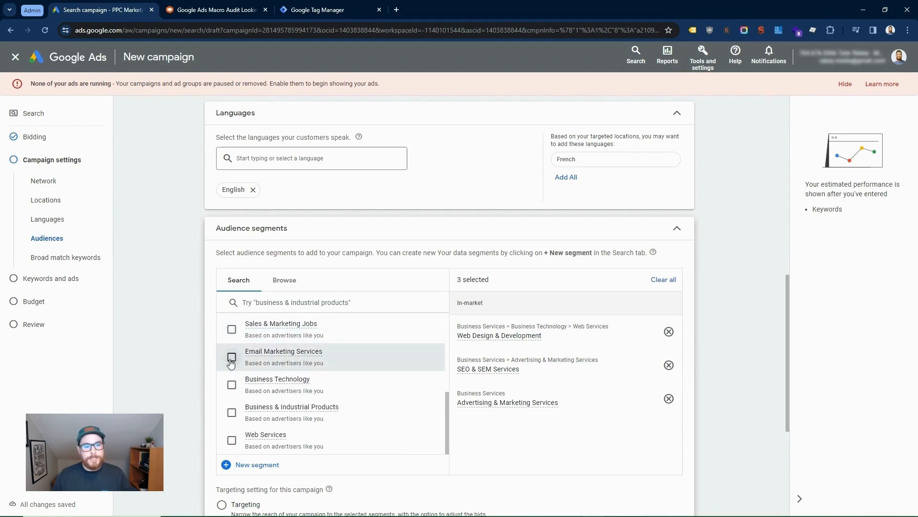
{"action": "left_click", "coordinate": [232, 357]}
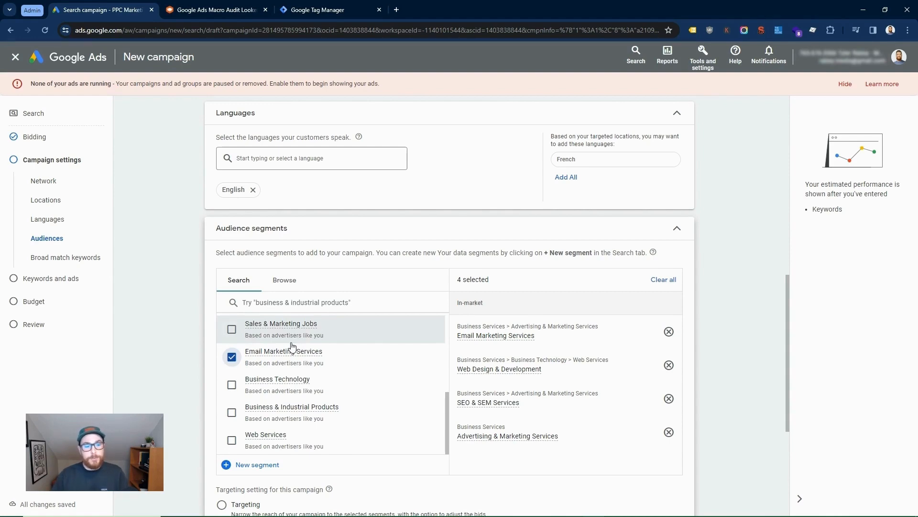
Step: Add the Web Services in-market segment to the campaign's selected audience segments
{"action": "scroll", "coordinate": [293, 345], "scroll_direction": "down", "scroll_amount": 2}
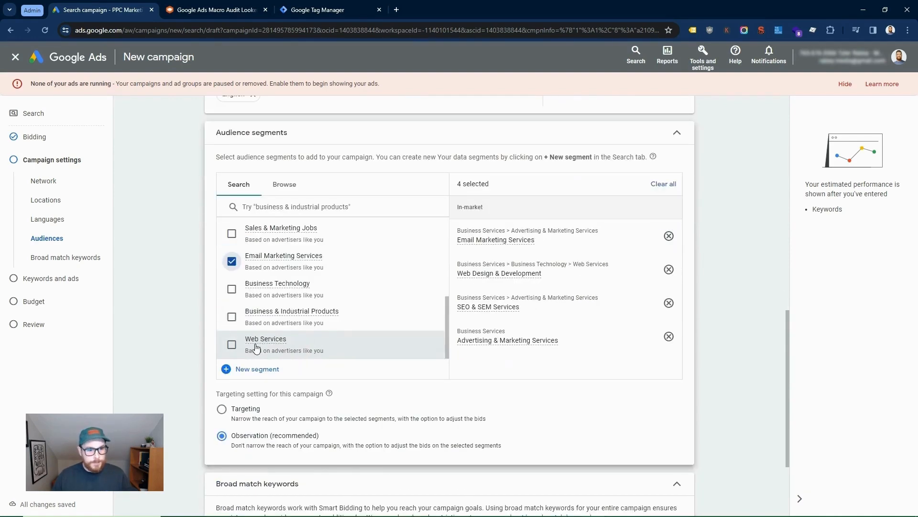
{"action": "left_click", "coordinate": [231, 344]}
{"action": "scroll", "coordinate": [282, 276], "scroll_direction": "up", "scroll_amount": 4}
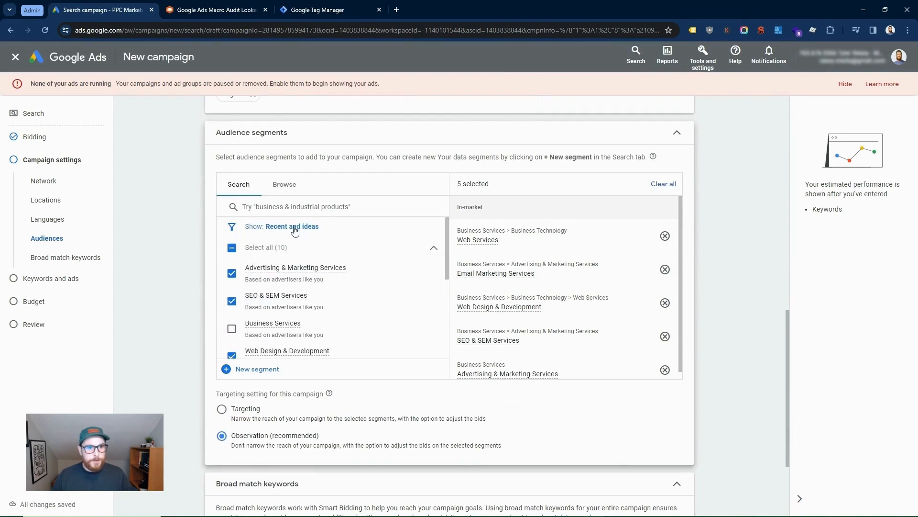
Step: Search the audience segments for "google ads" and examine the in-market, affinity and website visitor suggestions
{"action": "left_click", "coordinate": [296, 210]}
{"action": "type", "text": "google ads"}
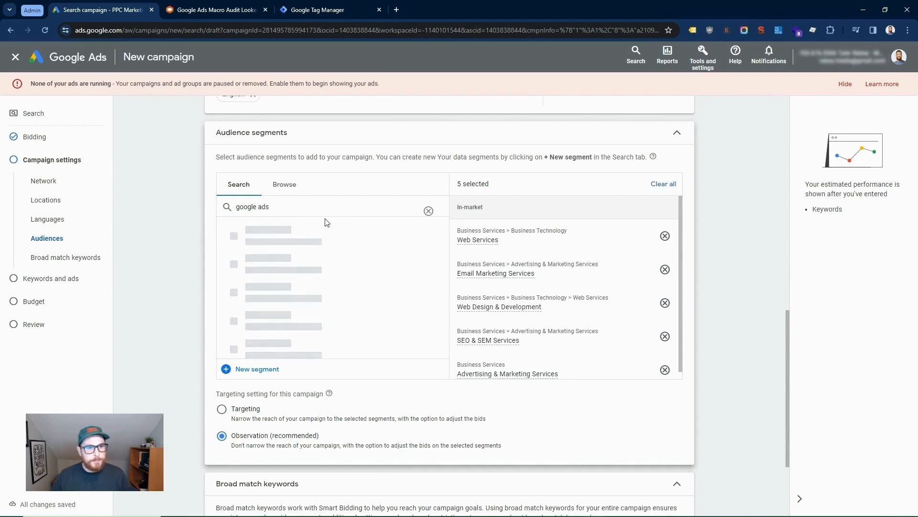
{"action": "scroll", "coordinate": [307, 241], "scroll_direction": "down", "scroll_amount": 3}
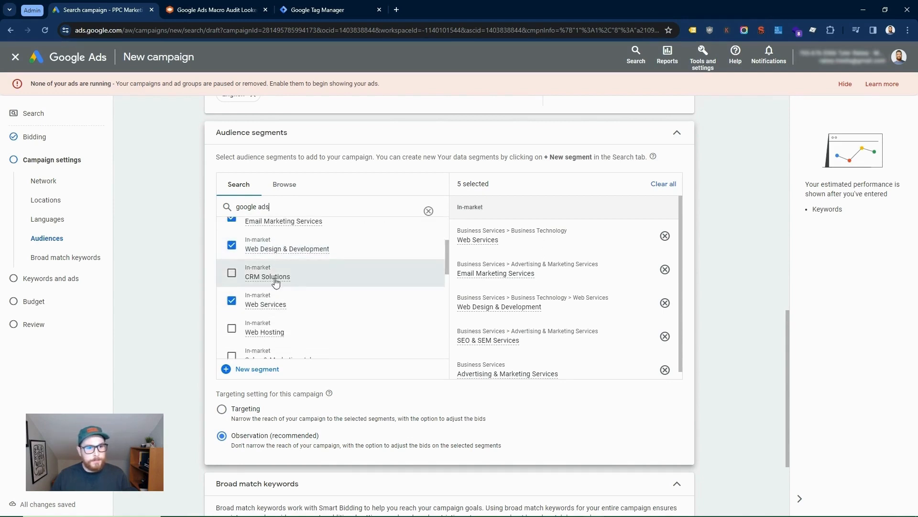
{"action": "scroll", "coordinate": [261, 287], "scroll_direction": "down", "scroll_amount": 1}
{"action": "scroll", "coordinate": [268, 313], "scroll_direction": "down", "scroll_amount": 5}
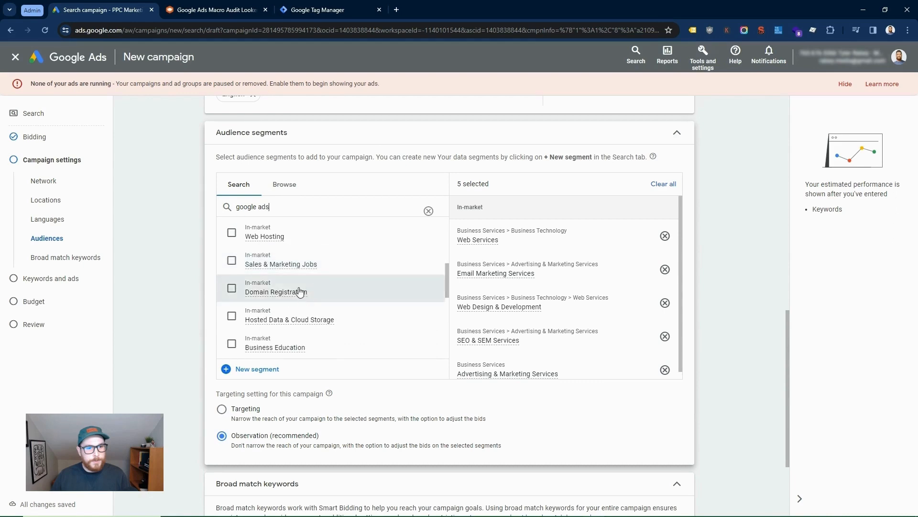
{"action": "scroll", "coordinate": [304, 287], "scroll_direction": "down", "scroll_amount": 2}
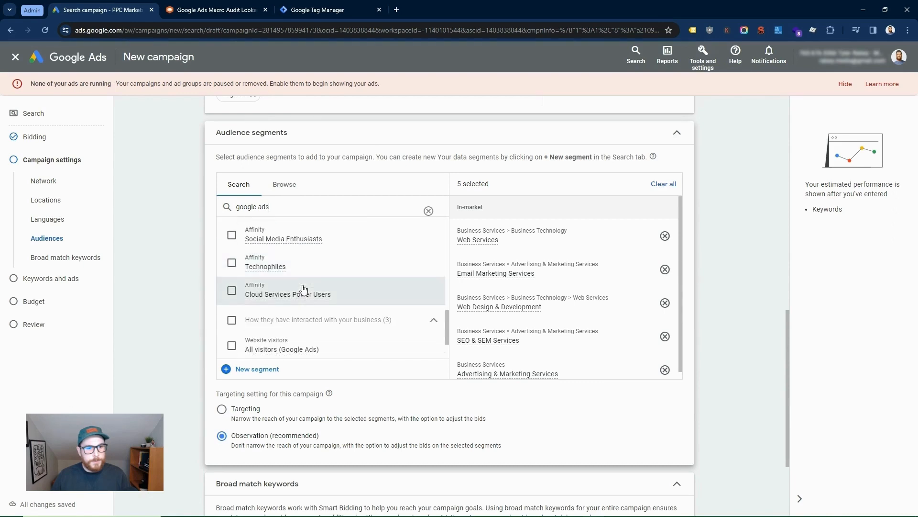
{"action": "scroll", "coordinate": [282, 275], "scroll_direction": "down", "scroll_amount": 2}
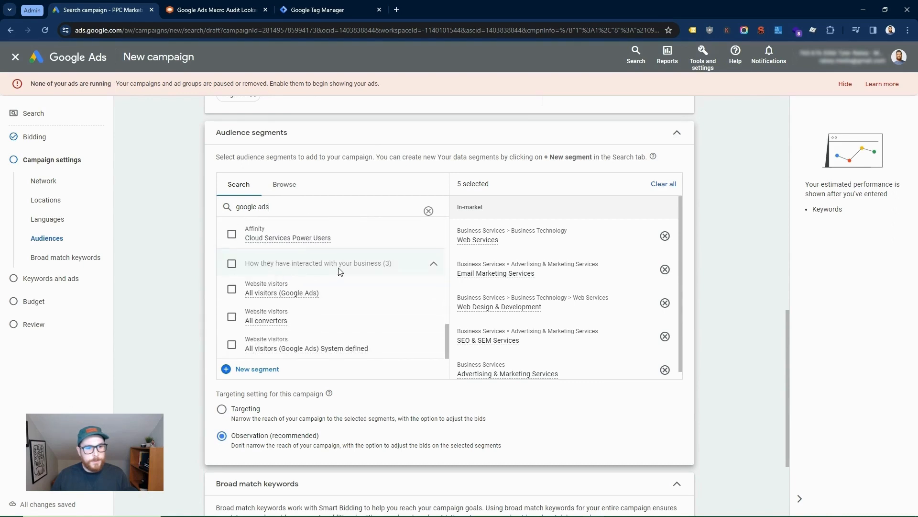
{"action": "scroll", "coordinate": [540, 267], "scroll_direction": "down", "scroll_amount": 1}
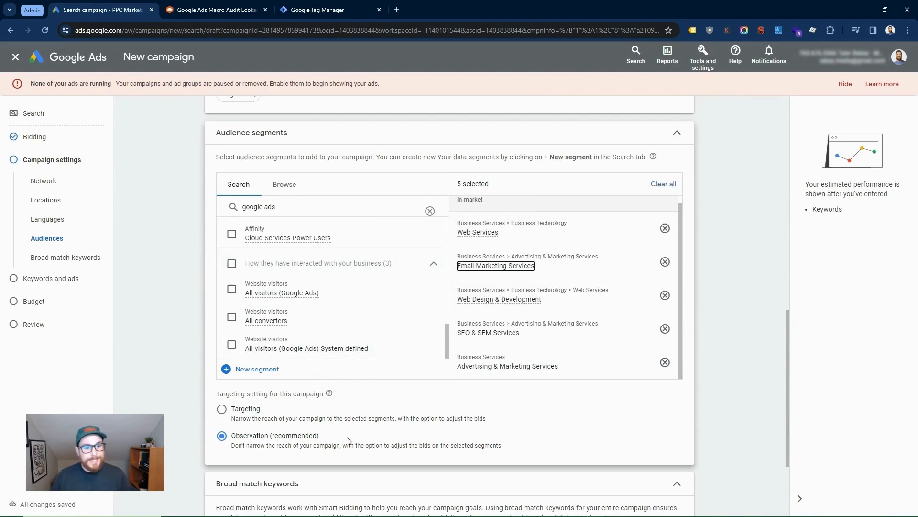
Step: Review the Observation targeting setting and try using broad match keywords for the entire campaign, then return to keyword match types
{"action": "left_click_drag", "start_coordinate": [347, 440], "coordinate": [242, 438]}
{"action": "scroll", "coordinate": [364, 382], "scroll_direction": "down", "scroll_amount": 2}
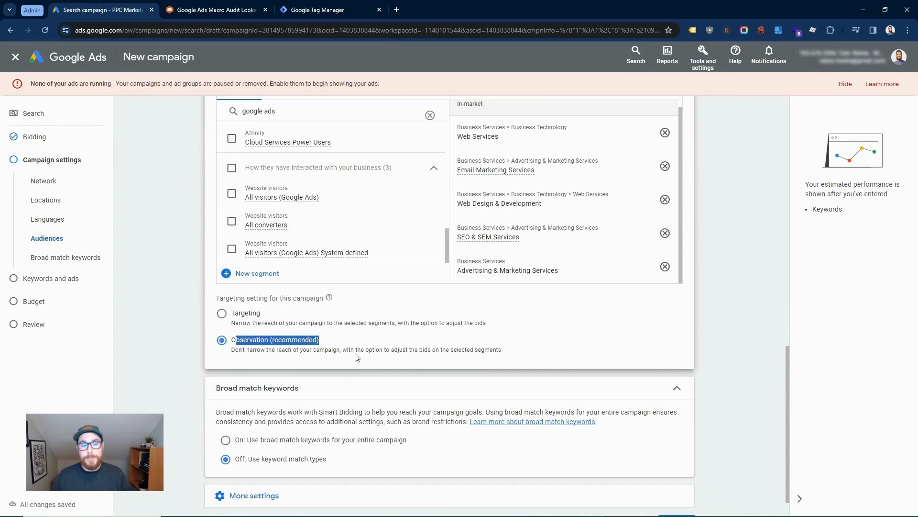
{"action": "scroll", "coordinate": [349, 363], "scroll_direction": "down", "scroll_amount": 1}
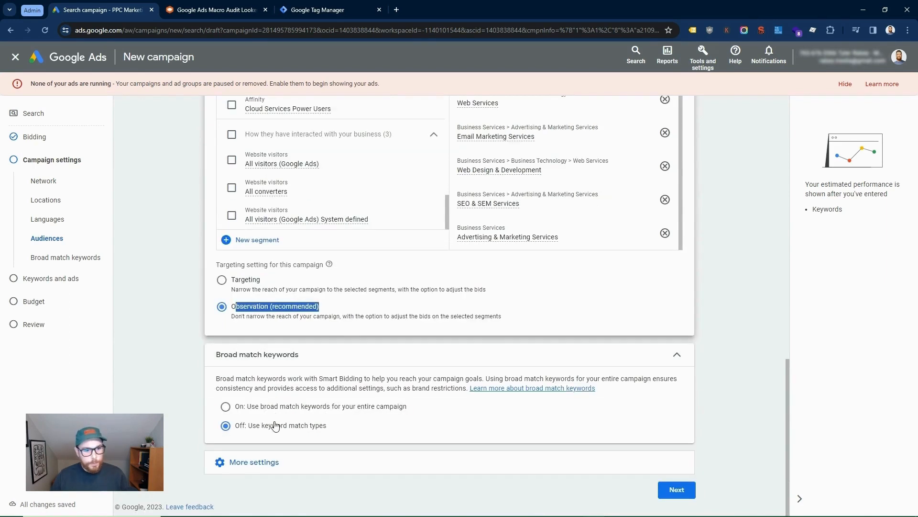
{"action": "left_click_drag", "start_coordinate": [328, 425], "coordinate": [304, 427]}
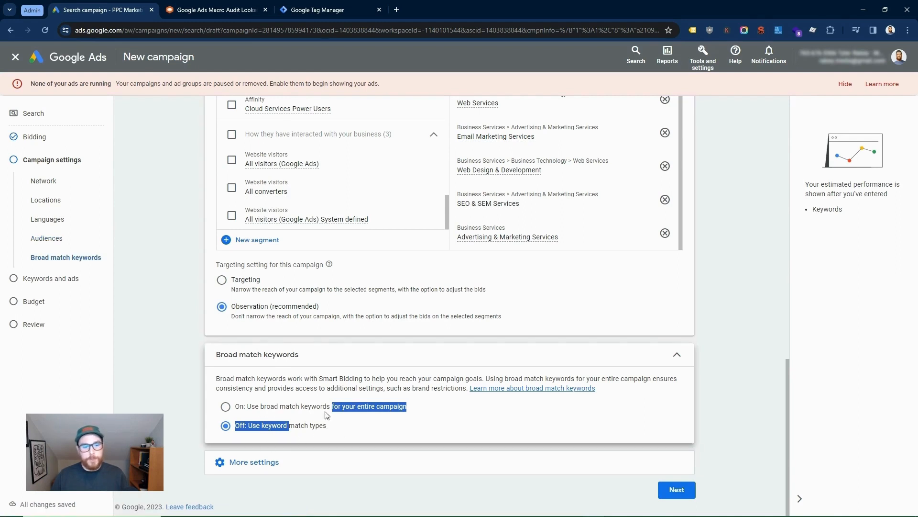
{"action": "left_click", "coordinate": [304, 407]}
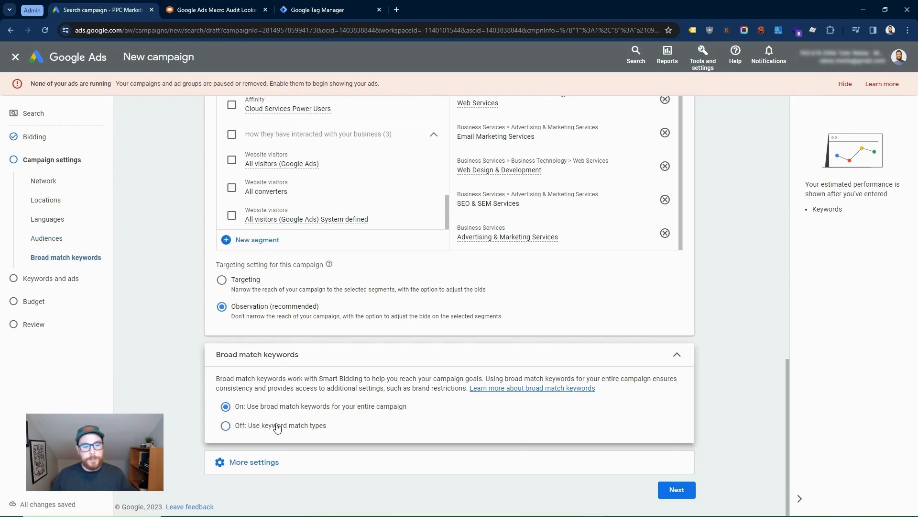
Step: Expand the additional campaign settings to review ad rotation, dates and schedule, and proceed to the keywords and ads setup
{"action": "left_click", "coordinate": [230, 470]}
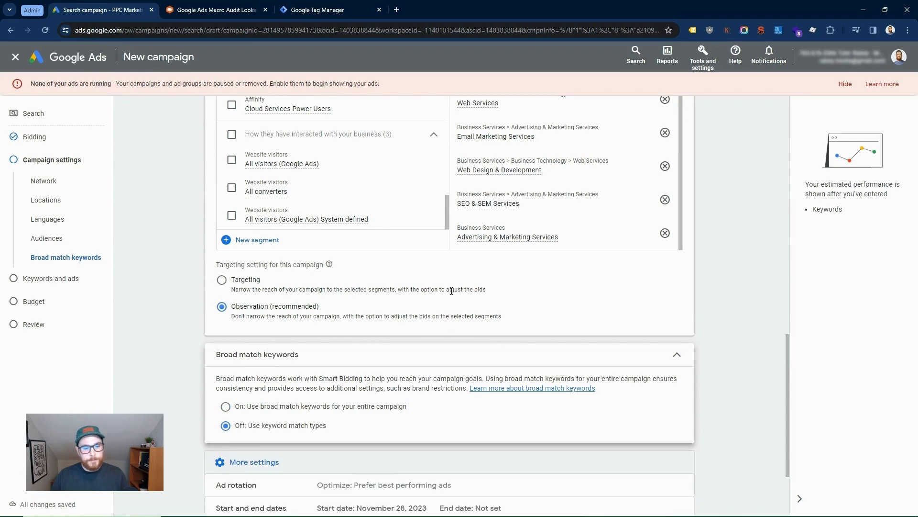
{"action": "scroll", "coordinate": [451, 292], "scroll_direction": "down", "scroll_amount": 3}
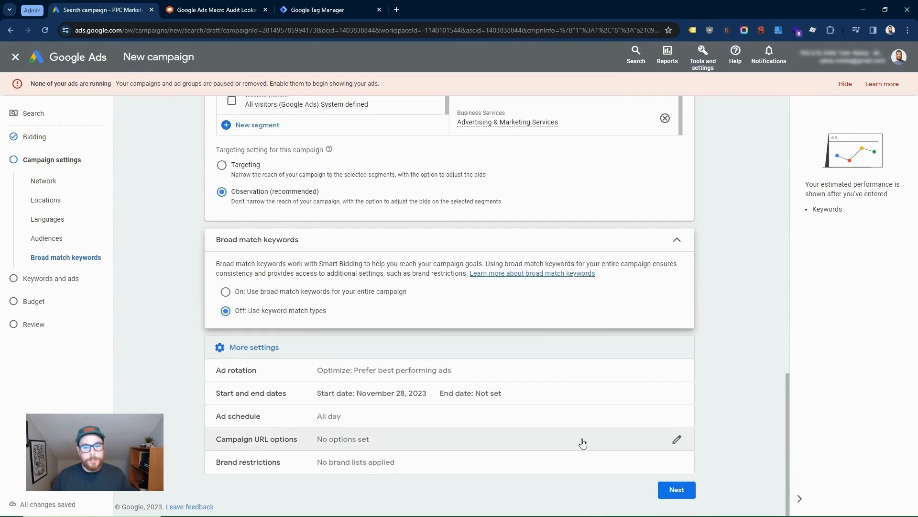
{"action": "left_click", "coordinate": [679, 490]}
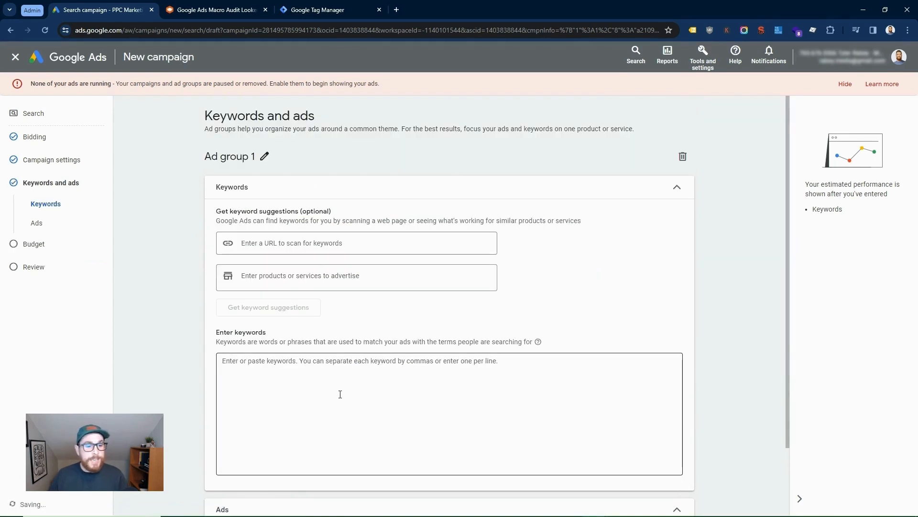
Step: Enter the exact match keyword [google ads audit] for Ad group 1
{"action": "left_click", "coordinate": [340, 393]}
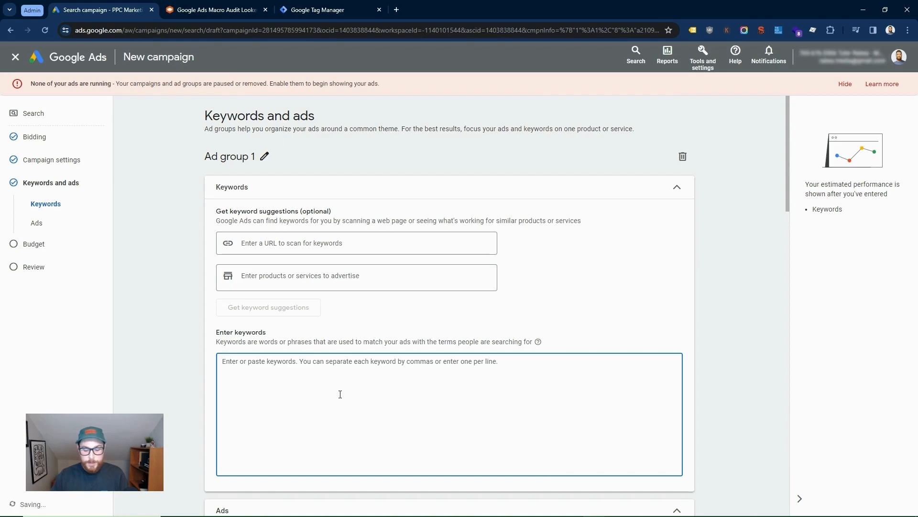
{"action": "type", "text": "["}
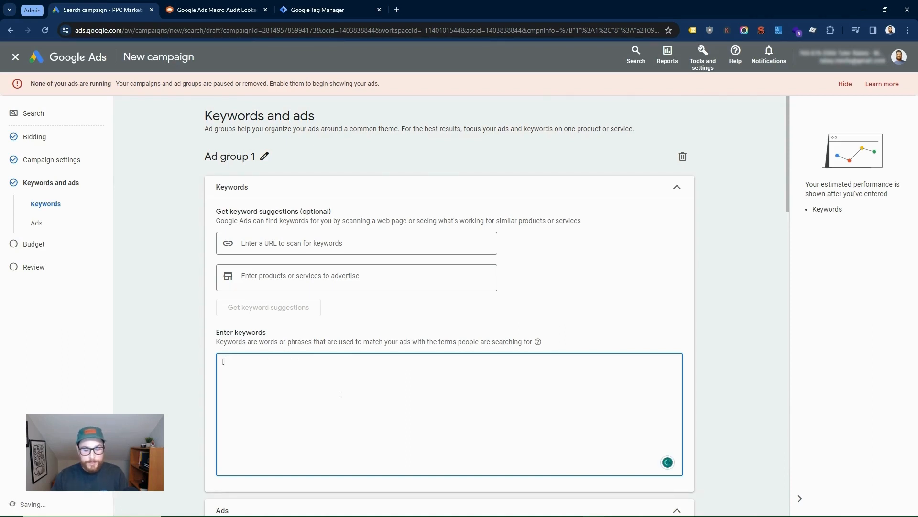
{"action": "type", "text": "google ads audit"}
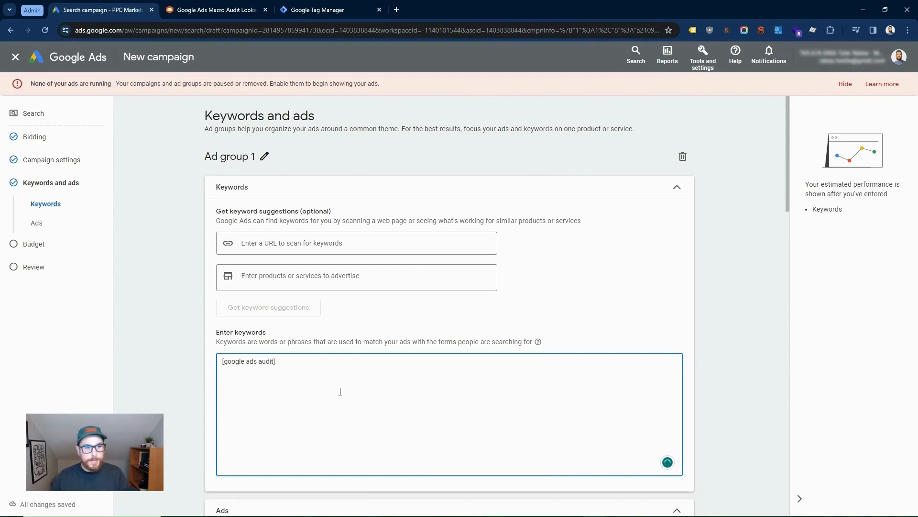
{"action": "scroll", "coordinate": [388, 355], "scroll_direction": "down", "scroll_amount": 7}
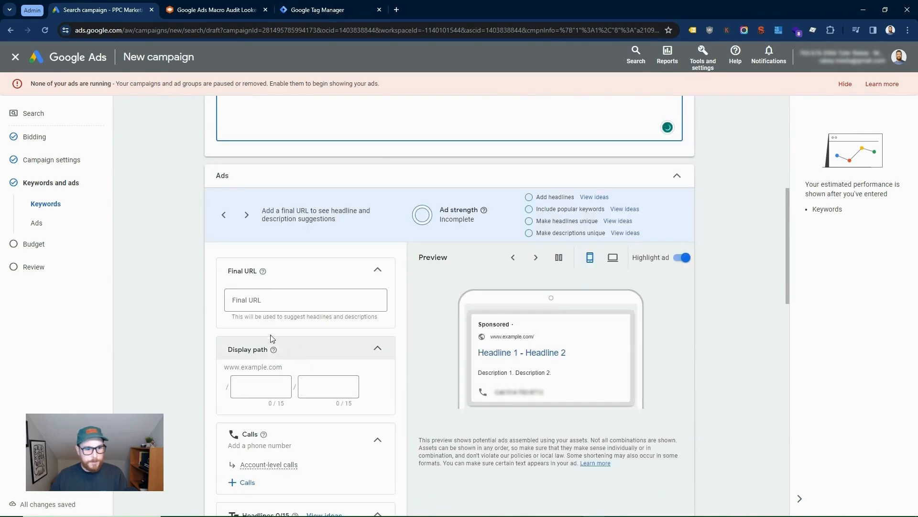
{"action": "left_click", "coordinate": [215, 9]}
{"action": "left_click", "coordinate": [202, 30]}
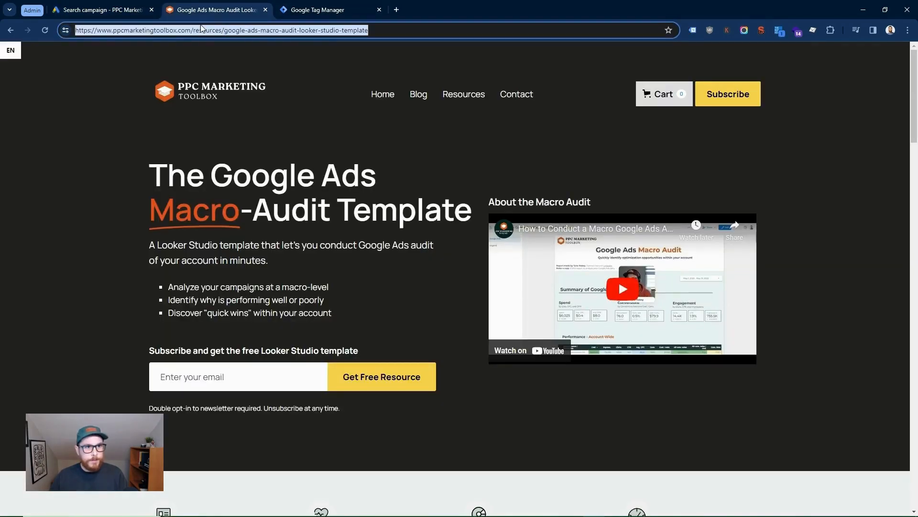
{"action": "left_click", "coordinate": [102, 10]}
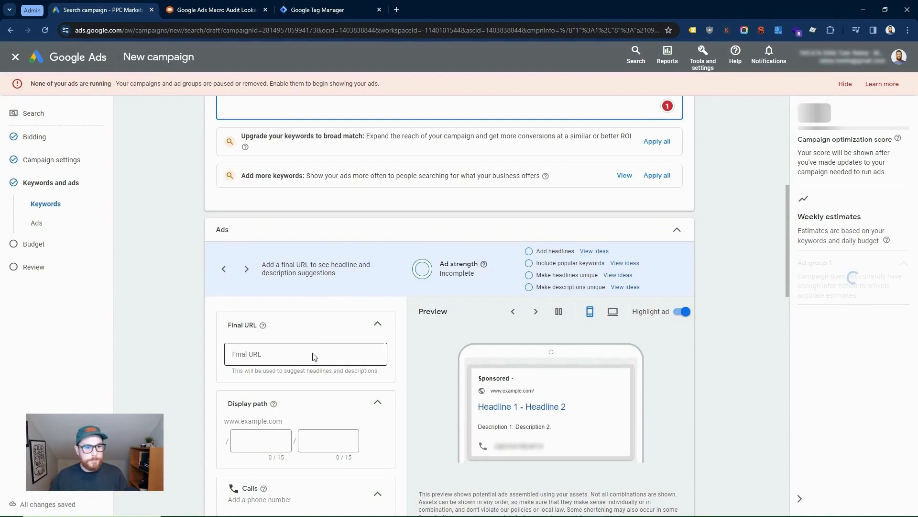
{"action": "left_click", "coordinate": [300, 359]}
{"action": "key", "text": "ctrl+v"}
Step: Set the ad's display path to google-ads in the first part and audit in the second part
{"action": "scroll", "coordinate": [260, 417], "scroll_direction": "down", "scroll_amount": 1}
{"action": "left_click", "coordinate": [267, 393]}
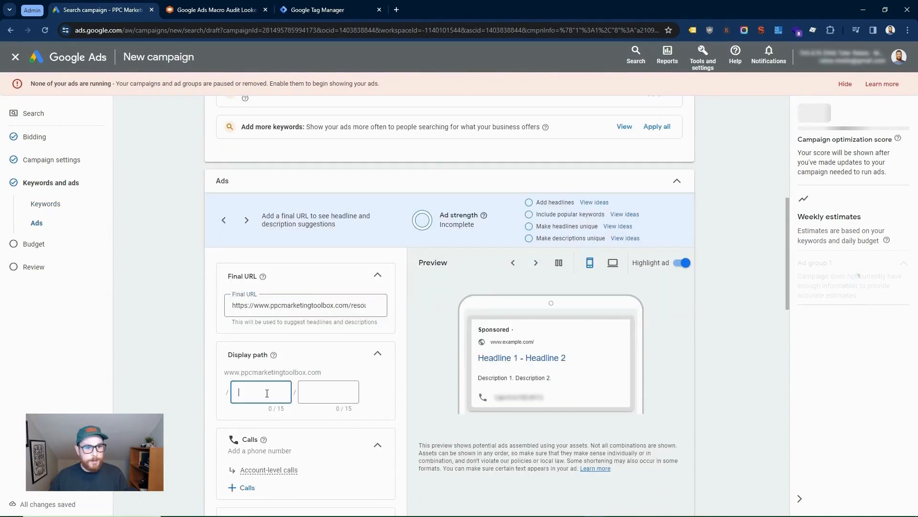
{"action": "type", "text": "google ads"}
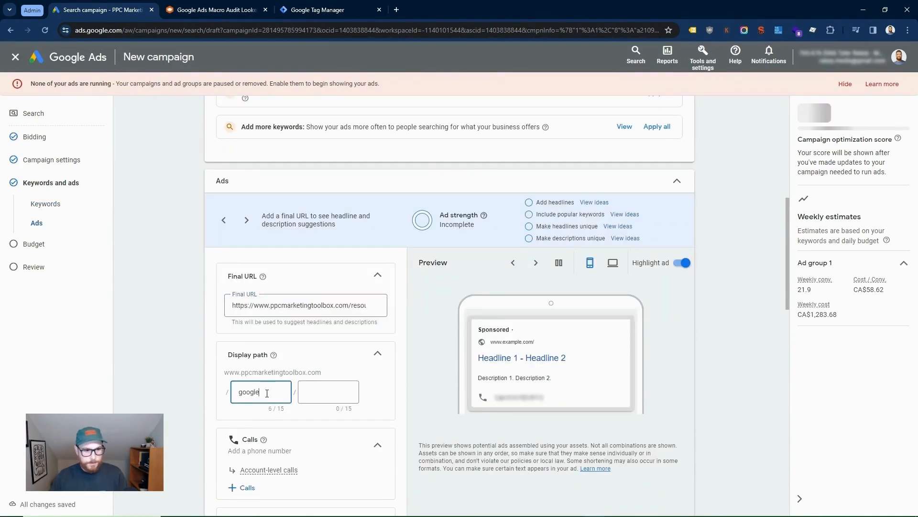
{"action": "key", "text": "BackSpace"}
{"action": "key", "text": "BackSpace"}
{"action": "key", "text": "BackSpace"}
{"action": "key", "text": "BackSpace"}
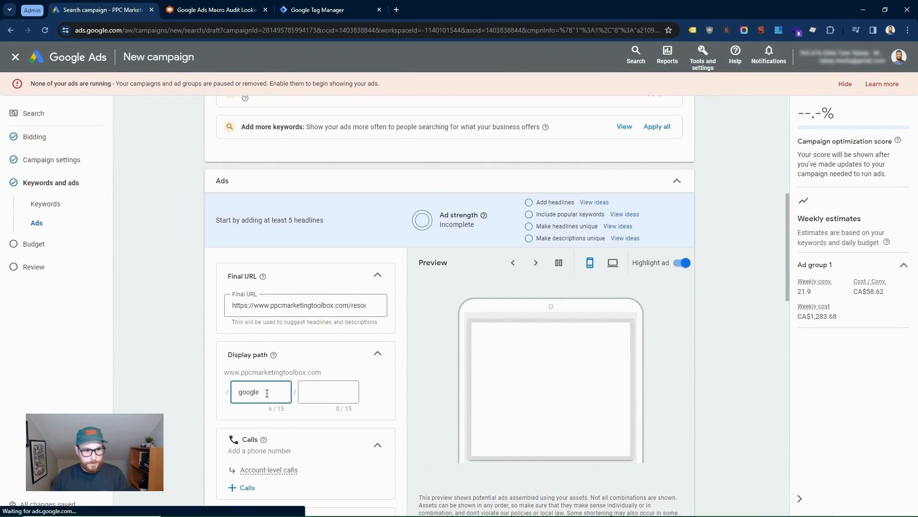
{"action": "type", "text": "-ads"}
{"action": "key", "text": "Tab"}
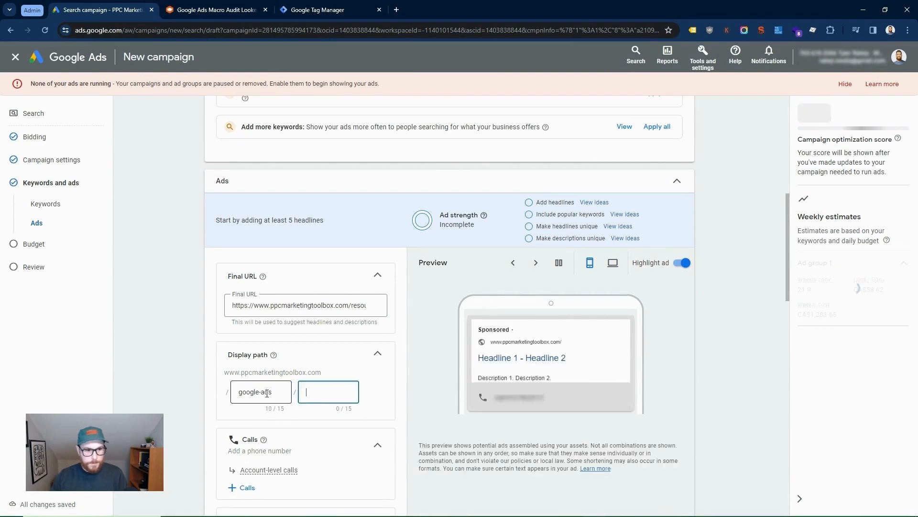
{"action": "type", "text": "audit"}
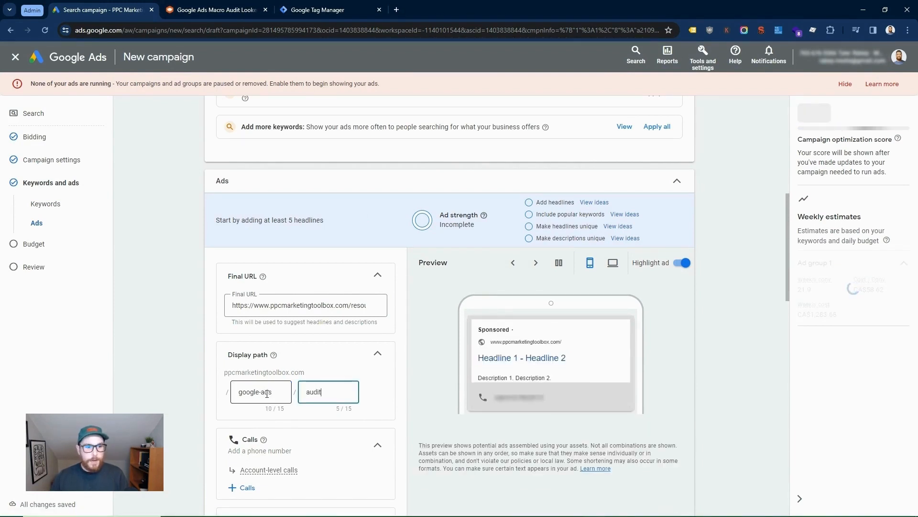
{"action": "left_click", "coordinate": [261, 393]}
{"action": "double_click", "coordinate": [262, 394]}
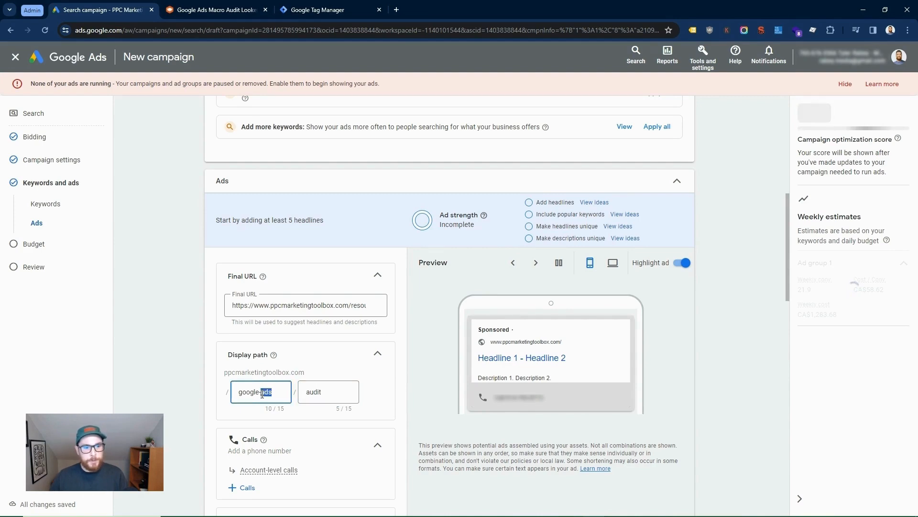
Step: Add the suggested headlines Google Ads Macro Audit, Eliminate Wasted Ad Spend, Looker Studio Template and High-Level Insights to the ad
{"action": "scroll", "coordinate": [262, 393], "scroll_direction": "down", "scroll_amount": 4}
{"action": "scroll", "coordinate": [69, 313], "scroll_direction": "down", "scroll_amount": 1}
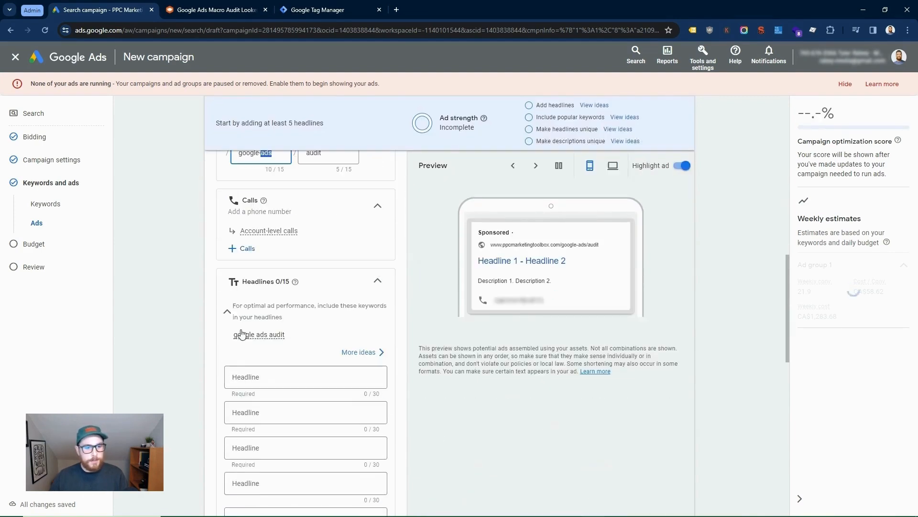
{"action": "left_click", "coordinate": [289, 380]}
{"action": "left_click", "coordinate": [281, 417]}
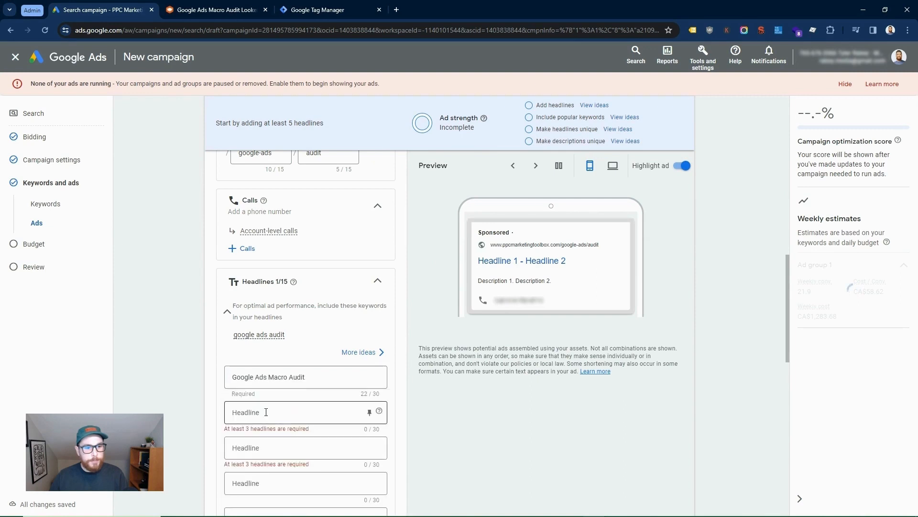
{"action": "left_click", "coordinate": [266, 412]}
{"action": "left_click", "coordinate": [265, 453]}
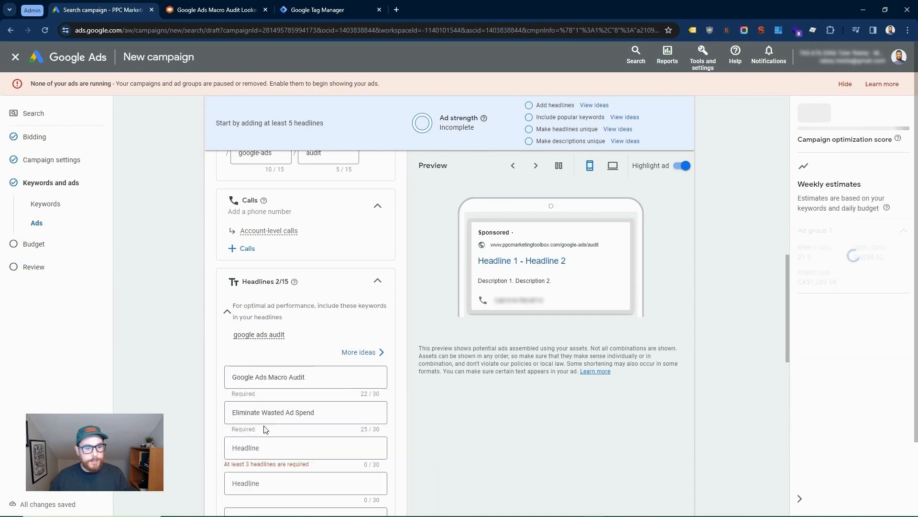
{"action": "scroll", "coordinate": [266, 421], "scroll_direction": "down", "scroll_amount": 2}
{"action": "left_click", "coordinate": [256, 350]}
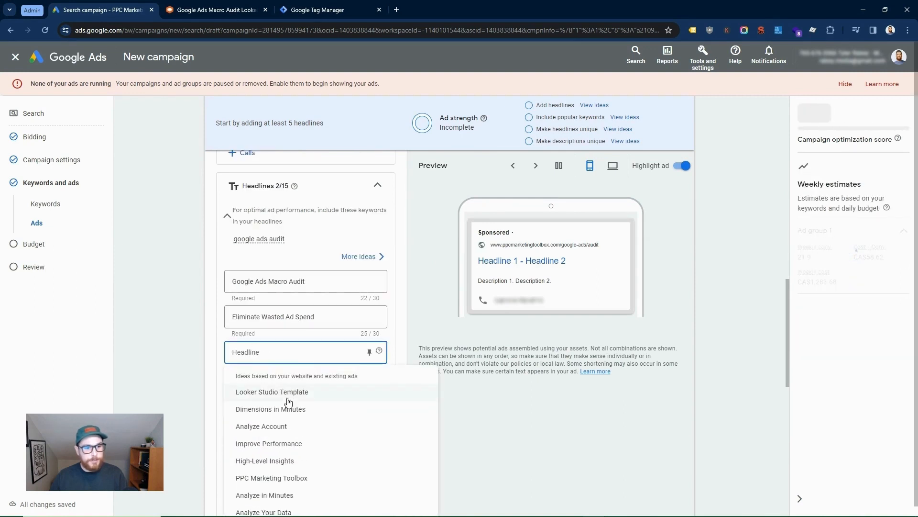
{"action": "left_click", "coordinate": [283, 394]}
{"action": "left_click", "coordinate": [263, 393]}
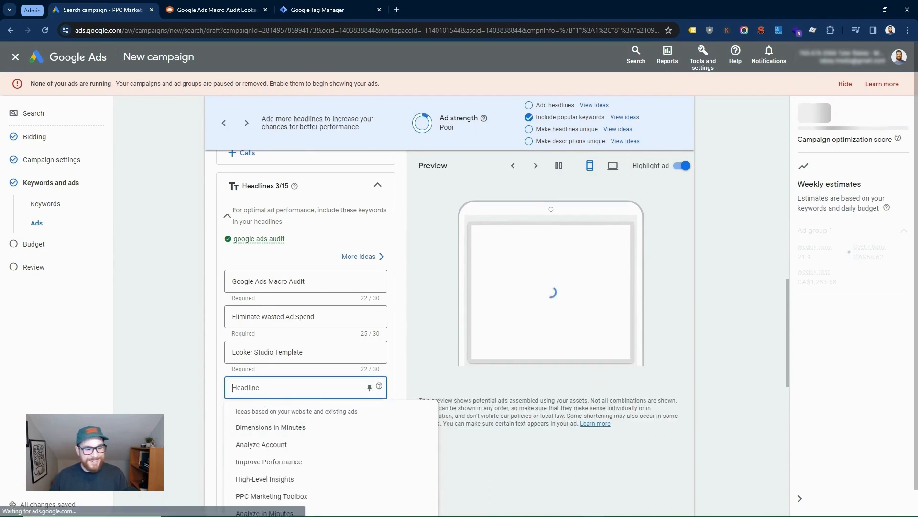
{"action": "scroll", "coordinate": [191, 438], "scroll_direction": "down", "scroll_amount": 1}
{"action": "left_click", "coordinate": [242, 432]}
Step: Add the suggested descriptions Google Ads Macro Audit Looker Studio Template and Optimize Your Google Ads Account in Minutes to the ad
{"action": "scroll", "coordinate": [241, 433], "scroll_direction": "down", "scroll_amount": 3}
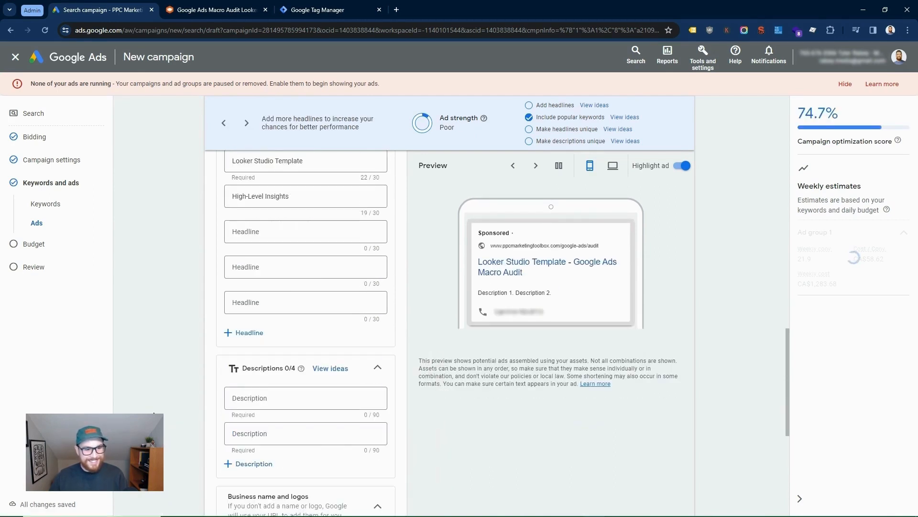
{"action": "left_click", "coordinate": [251, 397]}
{"action": "left_click", "coordinate": [251, 437]}
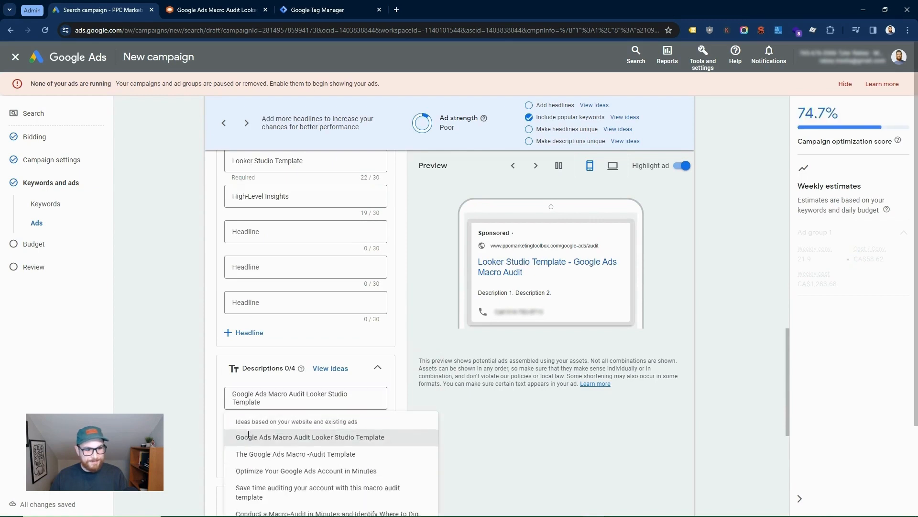
{"action": "left_click", "coordinate": [261, 433]}
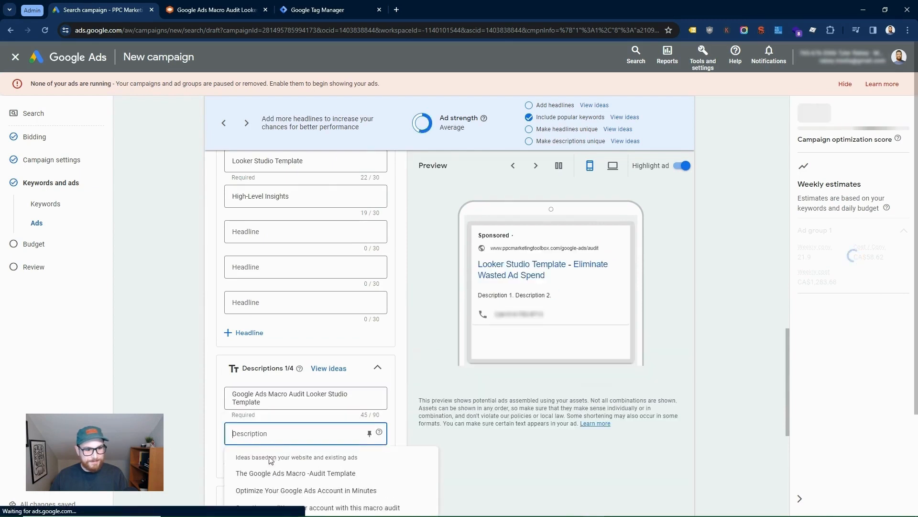
{"action": "left_click", "coordinate": [282, 491]}
Step: Add descriptions "Unlock New Insights and Optimizations. Perform a Macro-Analysis in Minutes" and "Save time auditing your account with this macro audit template"; finish the ad
{"action": "scroll", "coordinate": [162, 363], "scroll_direction": "down", "scroll_amount": 3}
{"action": "left_click", "coordinate": [242, 333]}
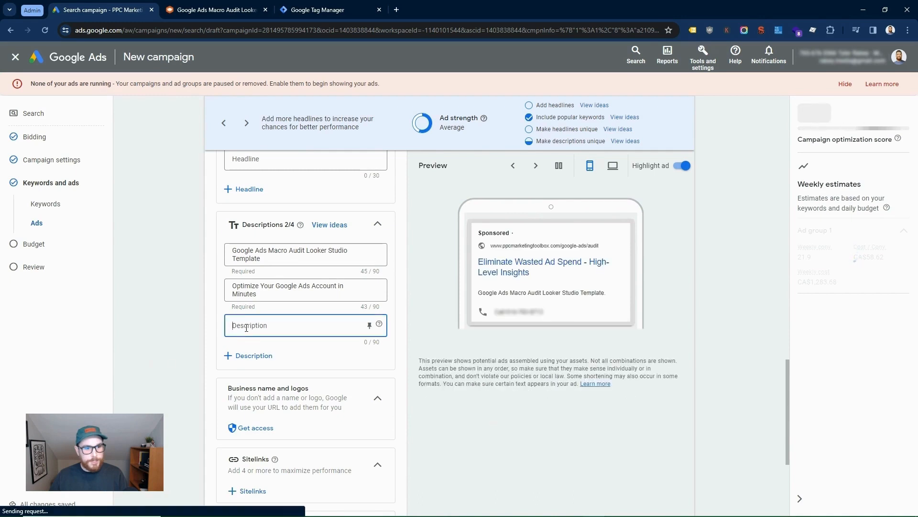
{"action": "left_click", "coordinate": [264, 455]}
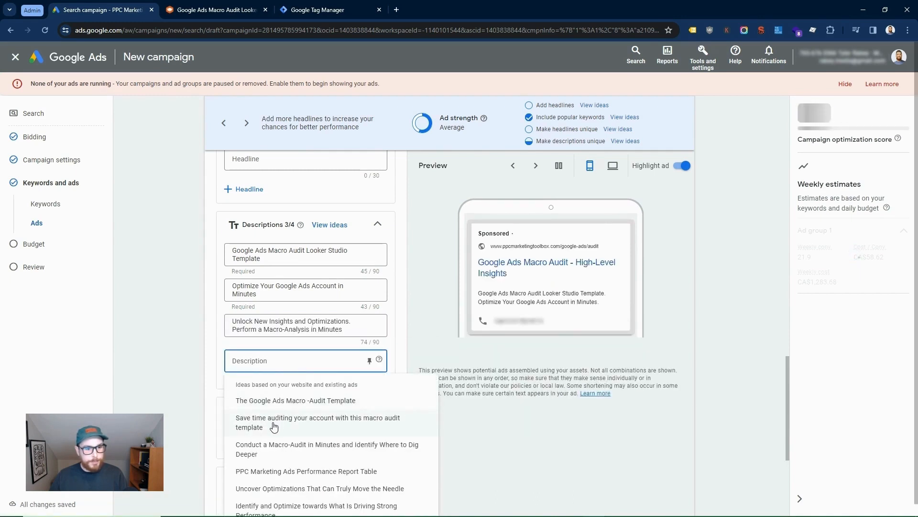
{"action": "left_click", "coordinate": [299, 424]}
{"action": "scroll", "coordinate": [261, 407], "scroll_direction": "down", "scroll_amount": 4}
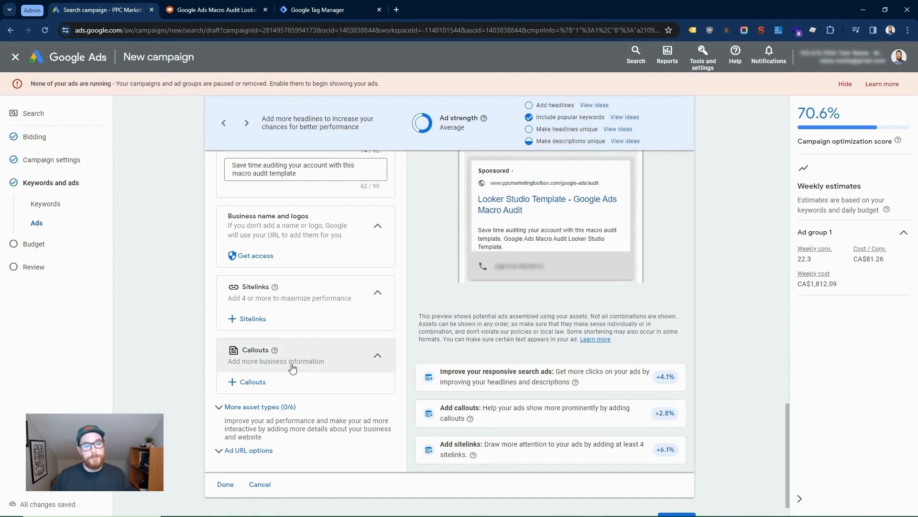
{"action": "left_click", "coordinate": [225, 484]}
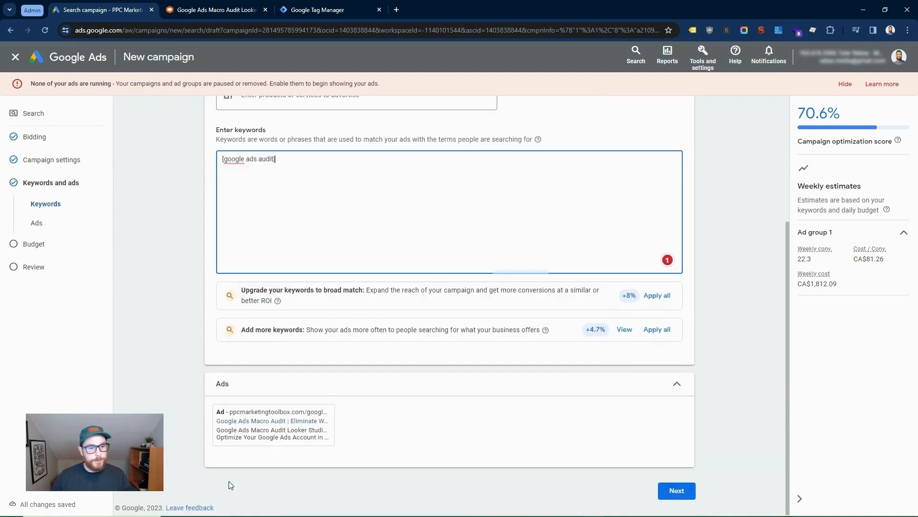
Step: Set a custom average daily budget of CA$30 for the campaign and continue to the review
{"action": "left_click", "coordinate": [683, 489]}
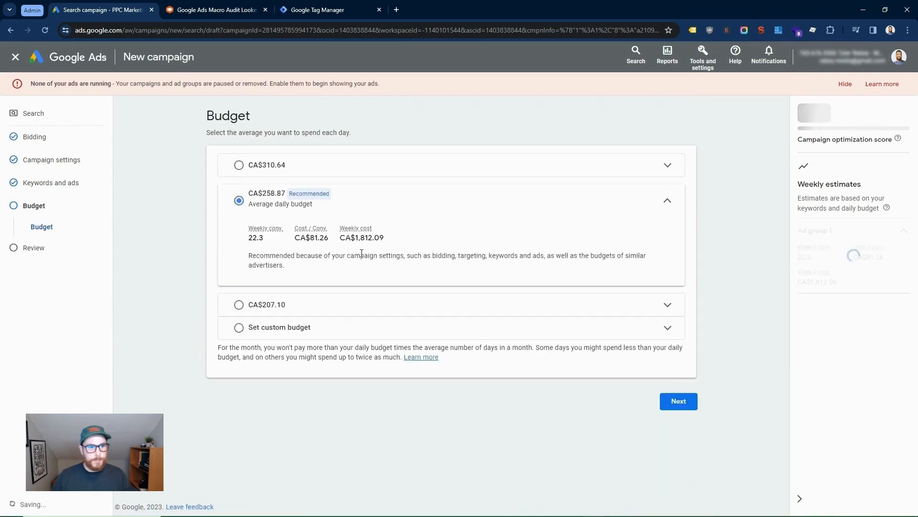
{"action": "left_click", "coordinate": [239, 327]}
{"action": "left_click", "coordinate": [283, 286]}
{"action": "double_click", "coordinate": [285, 286]}
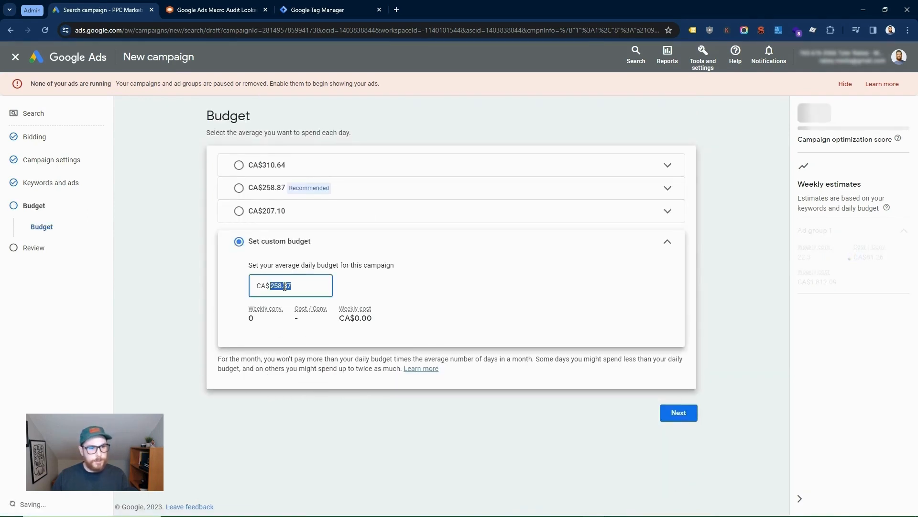
{"action": "type", "text": "3"}
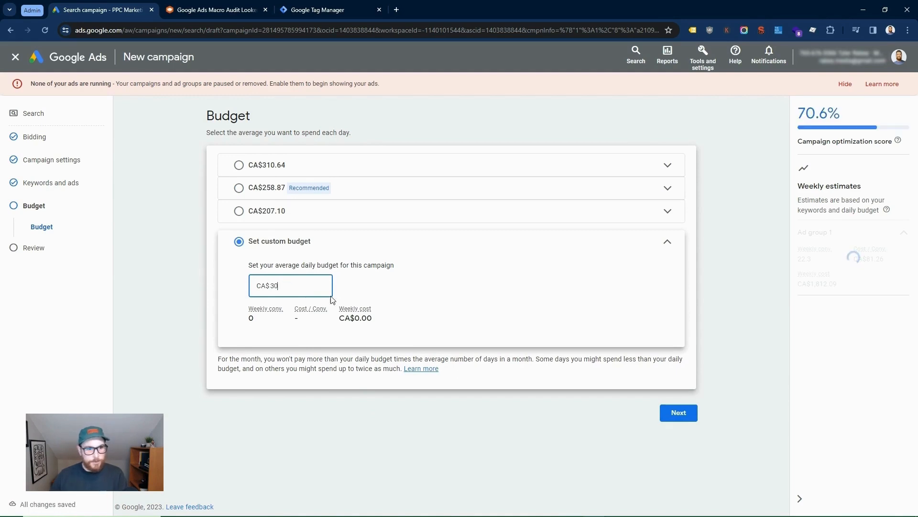
{"action": "type", "text": "00"}
{"action": "left_click", "coordinate": [679, 412]}
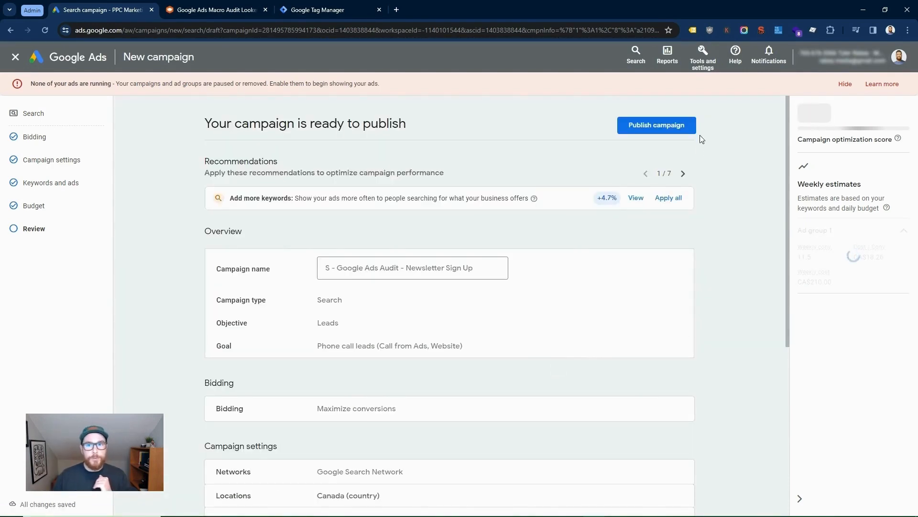
Step: Publish the campaign and pause S - Google Ads Audit - Newsletter Sign Up in the list of all campaigns
{"action": "left_click", "coordinate": [641, 132]}
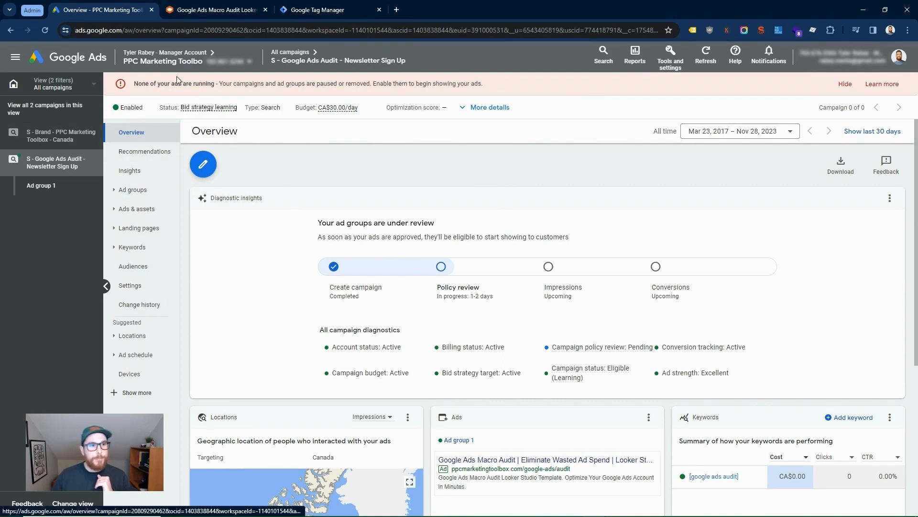
{"action": "left_click", "coordinate": [294, 54]}
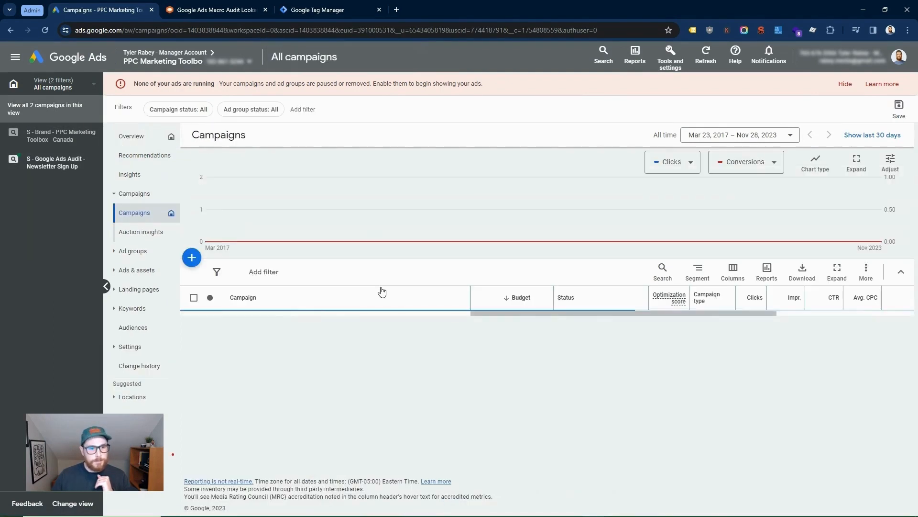
{"action": "left_click", "coordinate": [219, 321]}
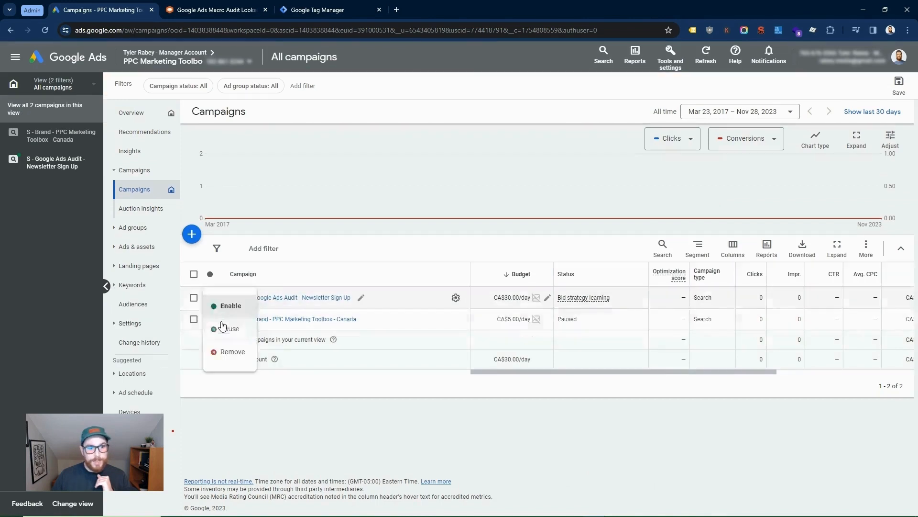
{"action": "left_click", "coordinate": [231, 330]}
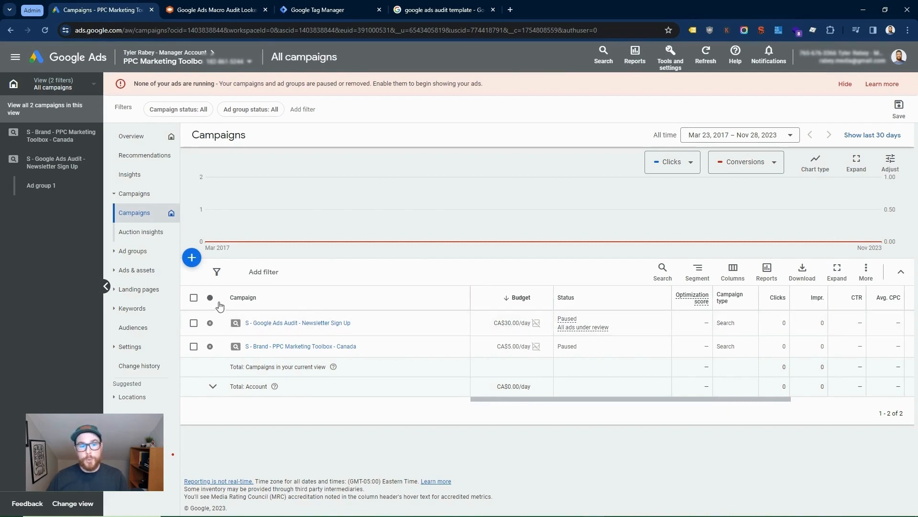
Step: Rename Ad group 1 in the S - Google Ads Audit - Newsletter Sign Up campaign as Google Audit Template
{"action": "left_click", "coordinate": [302, 324]}
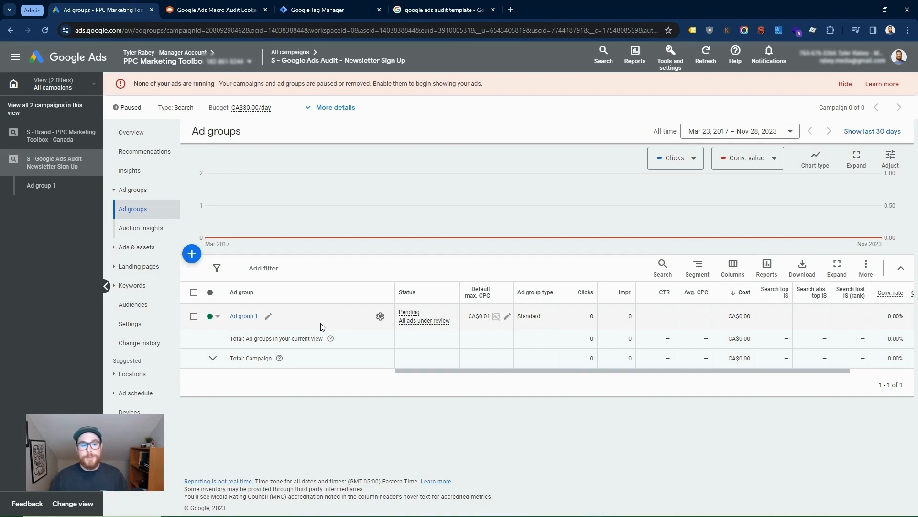
{"action": "left_click", "coordinate": [268, 316]}
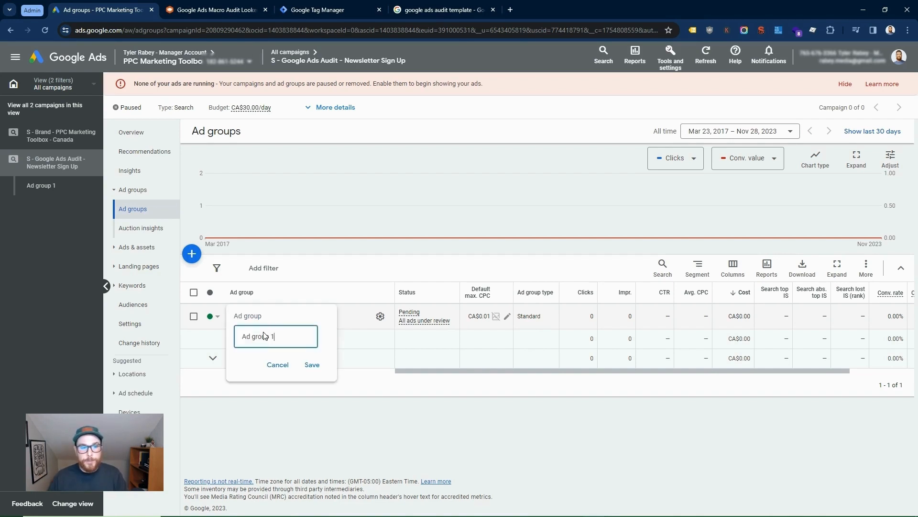
{"action": "triple_click", "coordinate": [264, 336]}
{"action": "type", "text": "Google"}
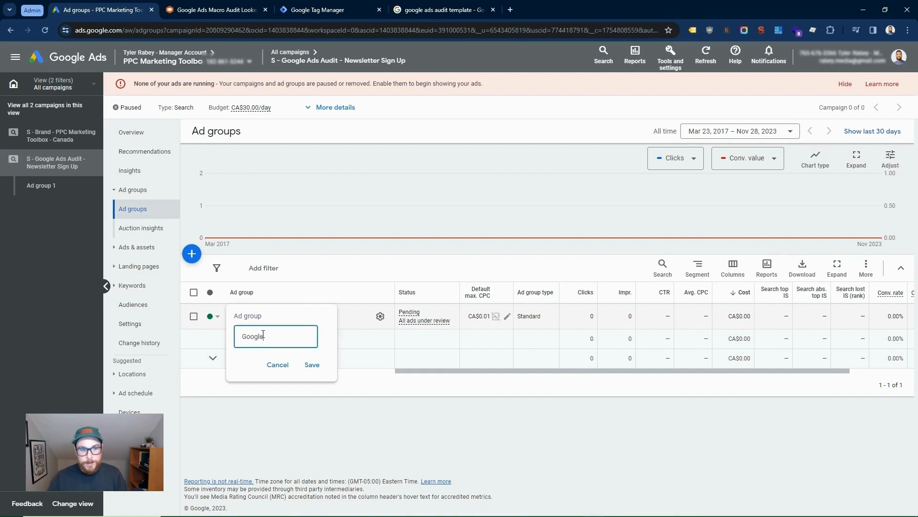
{"action": "type", "text": " Audit"}
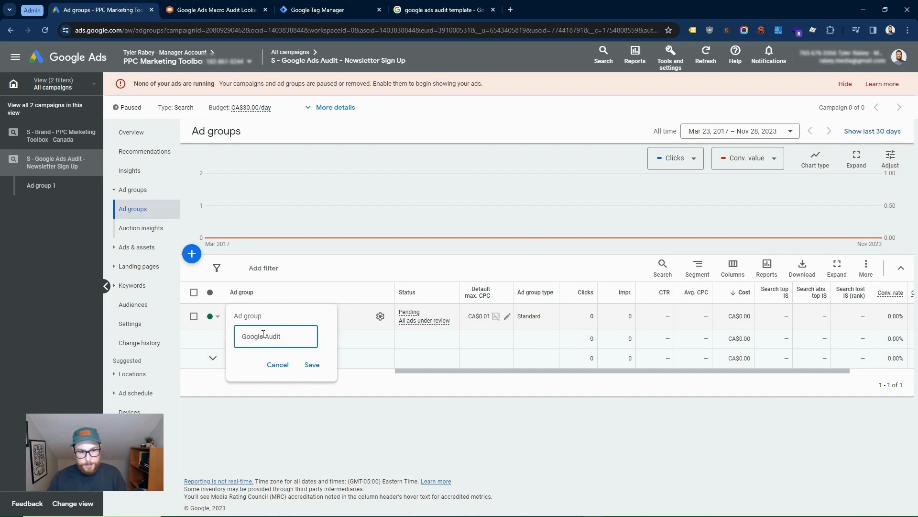
{"action": "type", "text": " Template"}
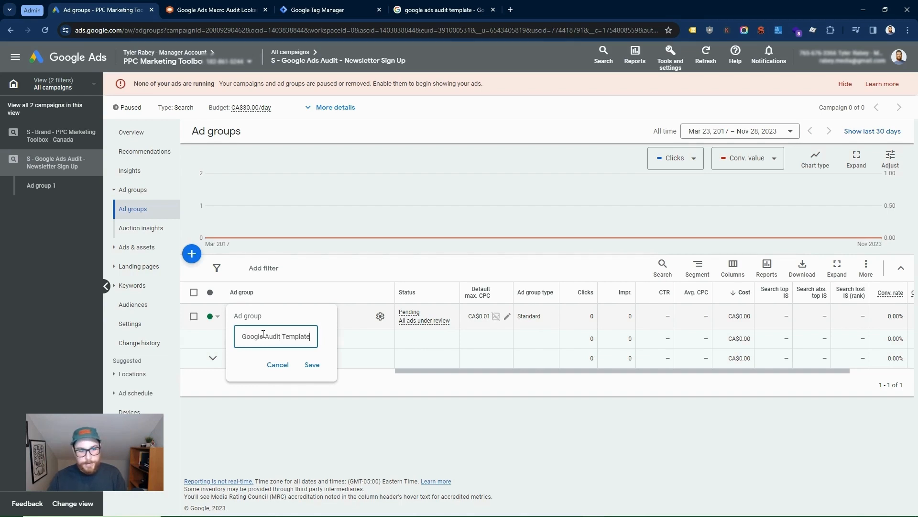
{"action": "key", "text": "Return"}
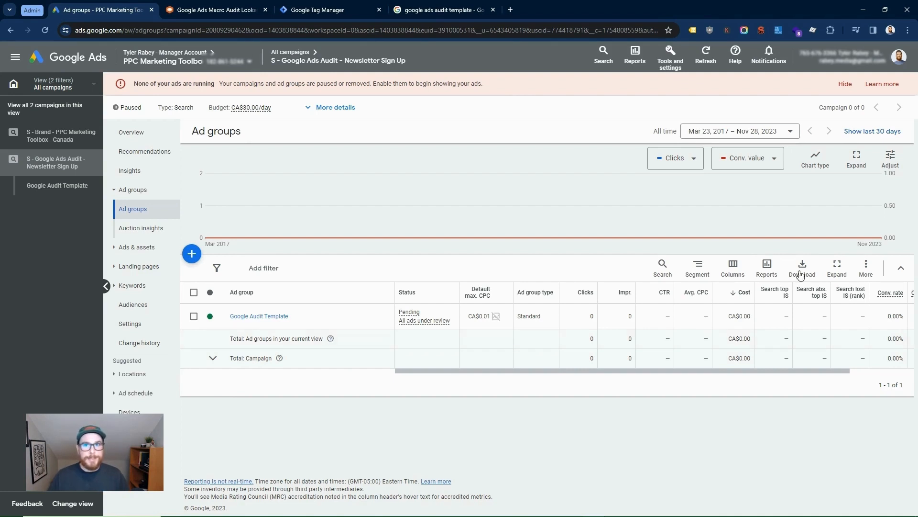
Step: Locate Keyword Planner among the planning tools, and check the remaining Keywords Everywhere credits from the open Google search page
{"action": "left_click", "coordinate": [662, 55]}
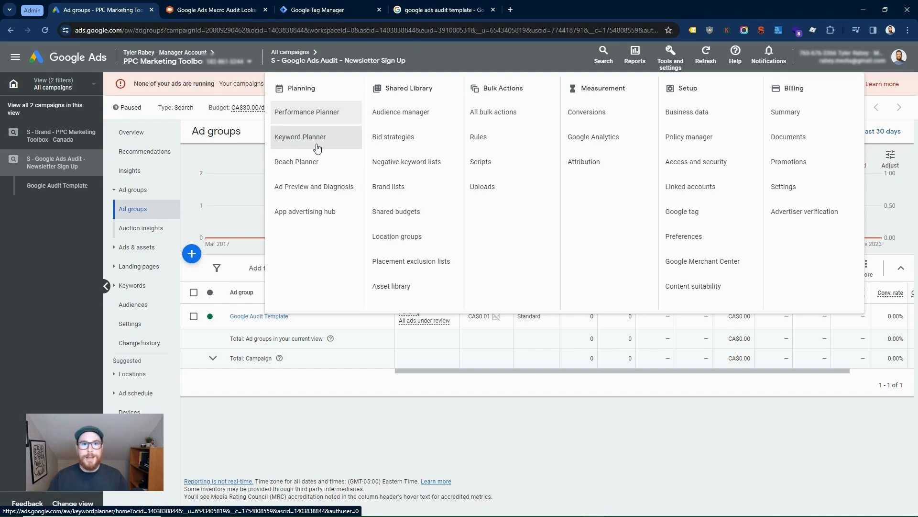
{"action": "left_click", "coordinate": [420, 9]}
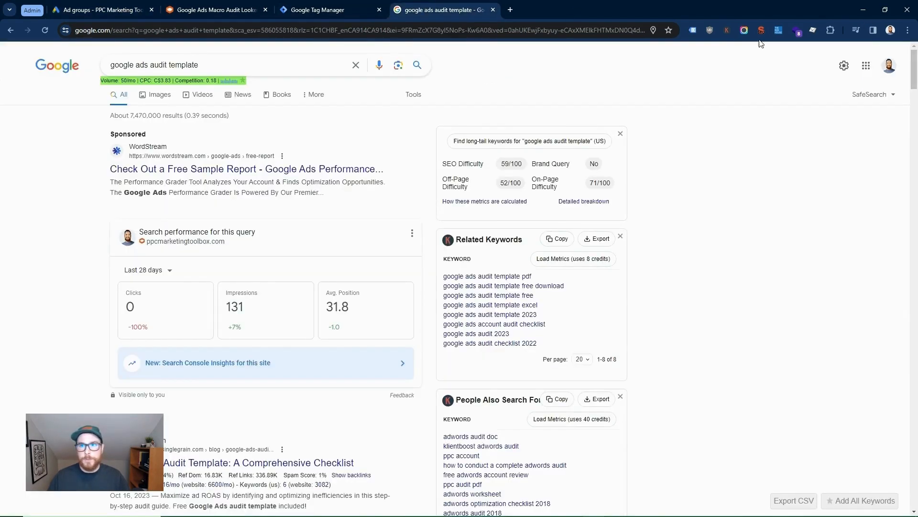
{"action": "left_click", "coordinate": [727, 30]}
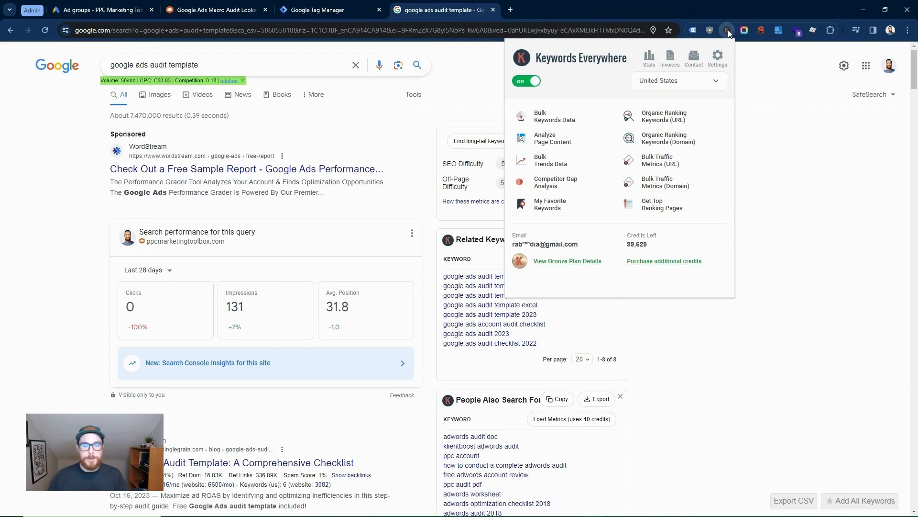
{"action": "double_click", "coordinate": [638, 244]}
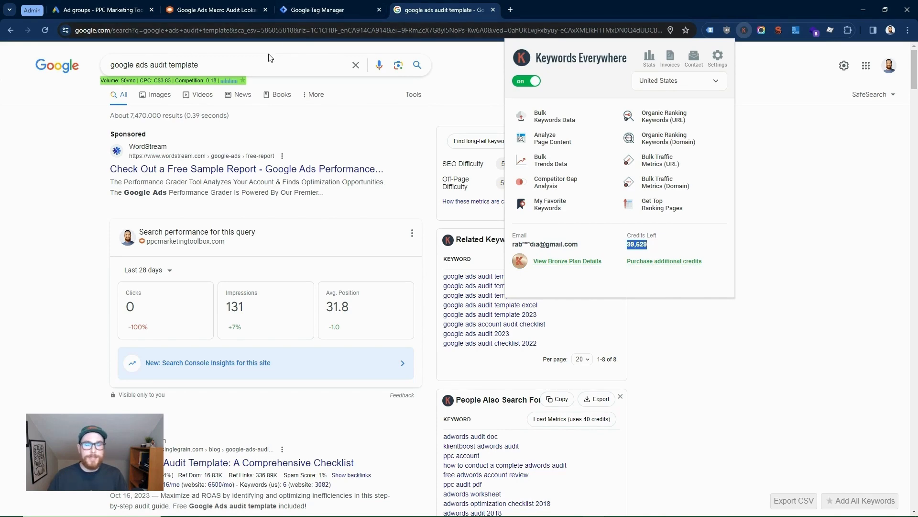
Step: Search Google for google ads audit and check the keyword's monthly volume, CPC and competition
{"action": "double_click", "coordinate": [275, 68]}
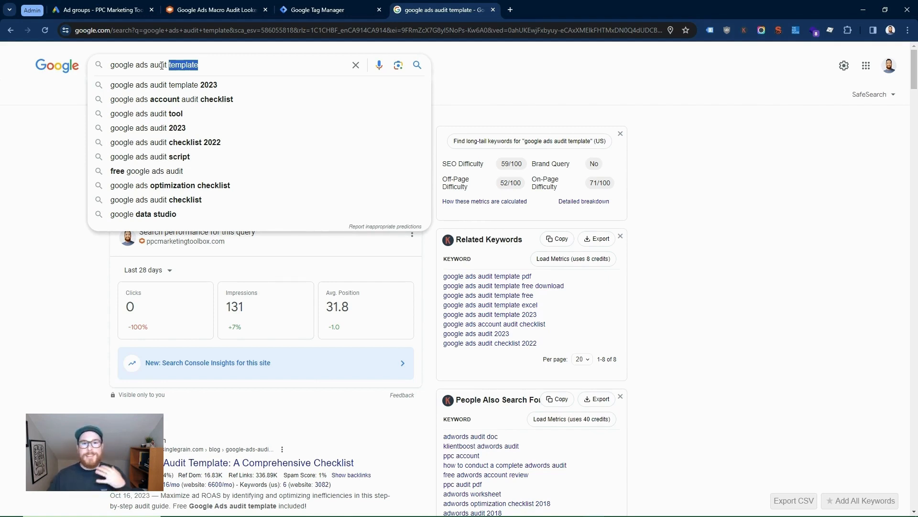
{"action": "left_click", "coordinate": [714, 114]}
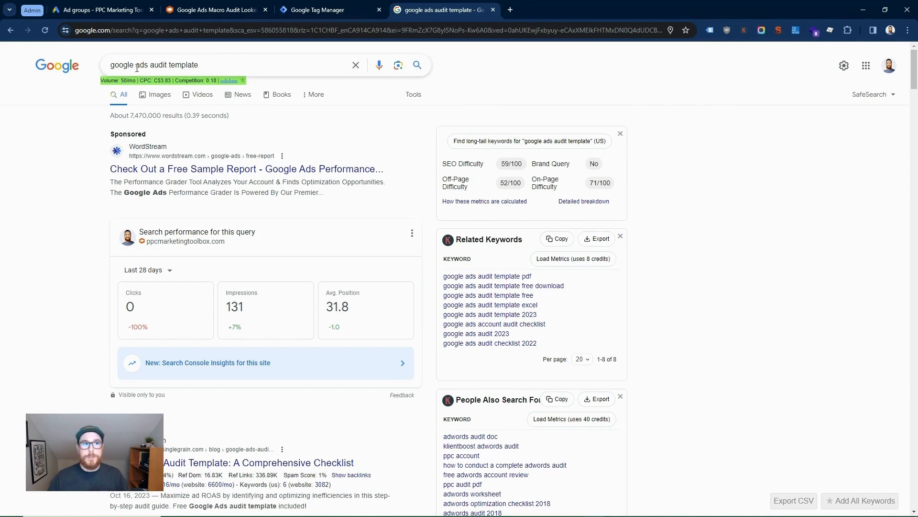
{"action": "triple_click", "coordinate": [118, 66]}
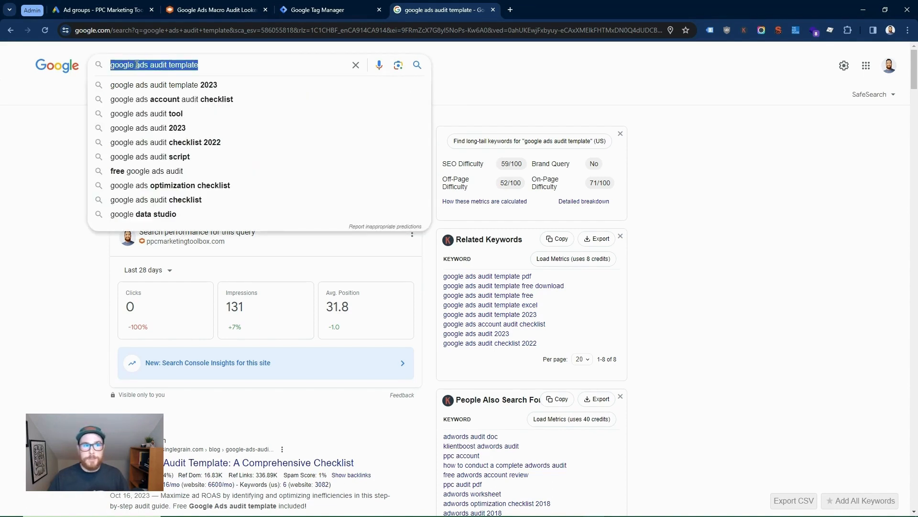
{"action": "double_click", "coordinate": [178, 66]}
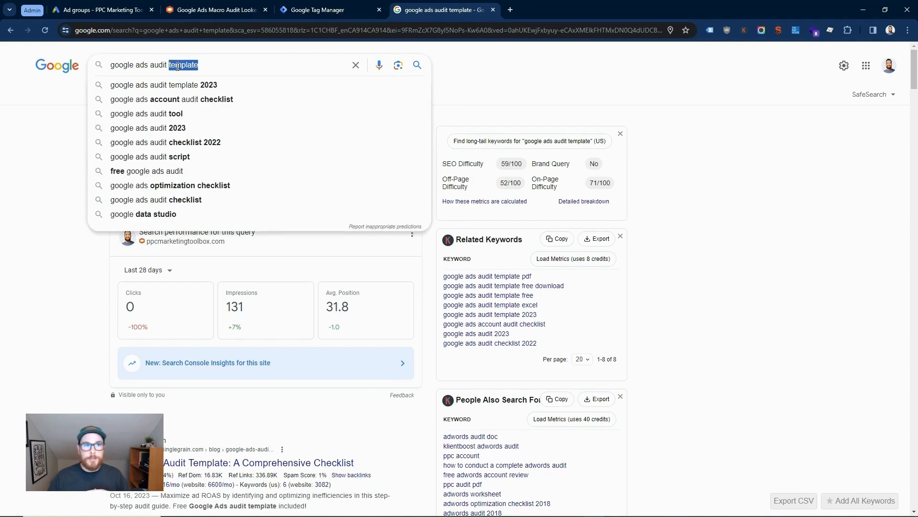
{"action": "key", "text": "BackSpace"}
{"action": "key", "text": "Return"}
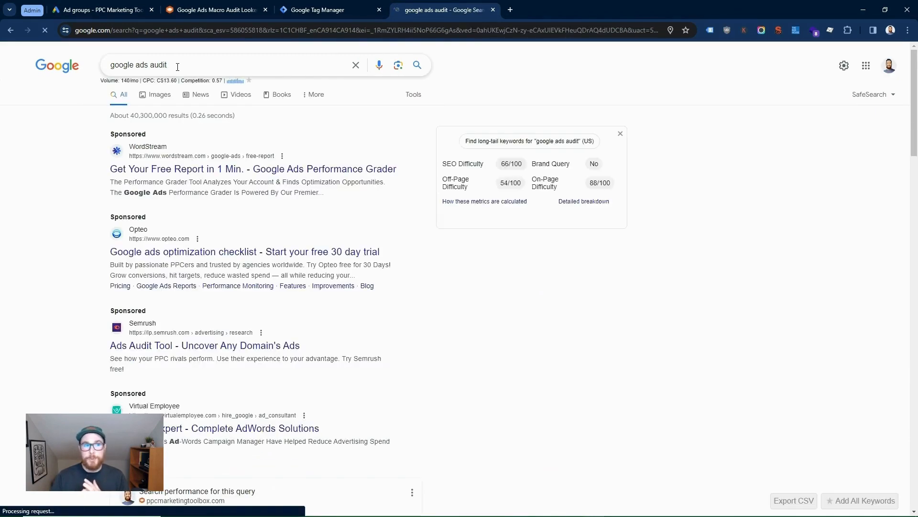
{"action": "triple_click", "coordinate": [125, 79]}
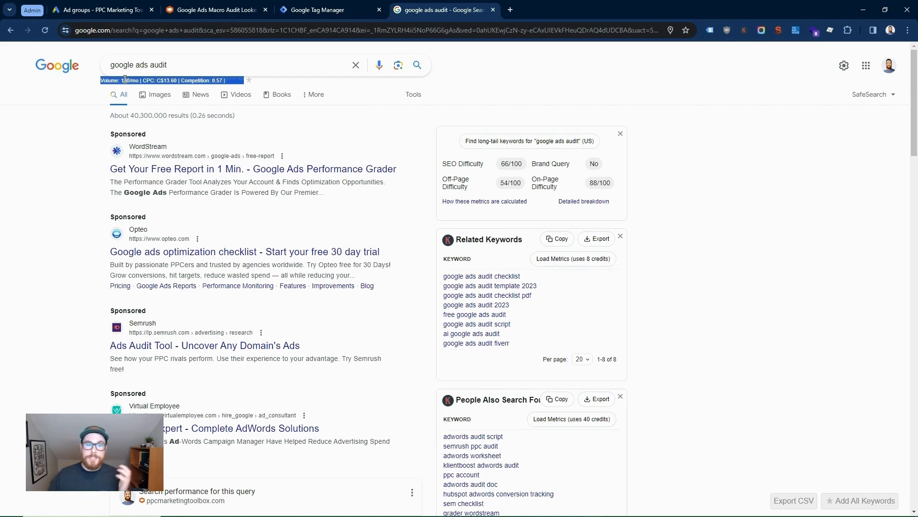
Step: Search Google for google ads audit checklist to check its monthly volume, and search again for google ads audit template
{"action": "left_click", "coordinate": [185, 67]}
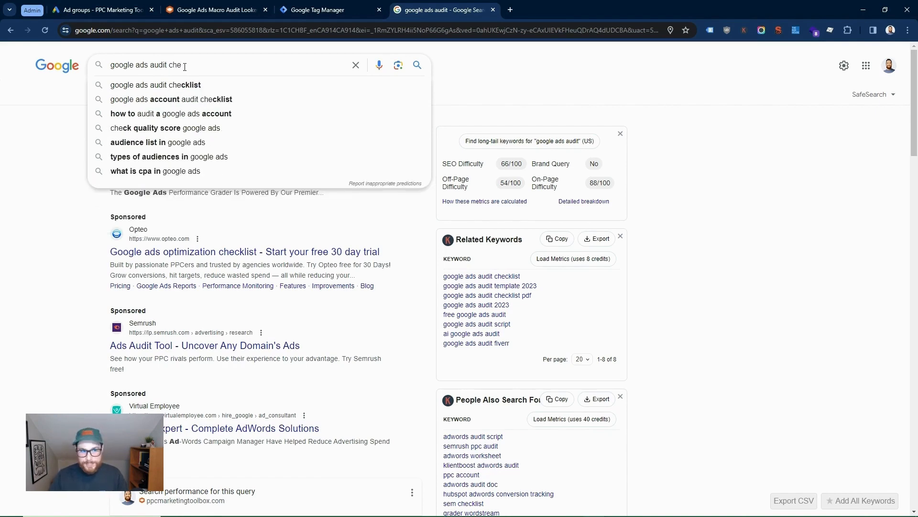
{"action": "left_click", "coordinate": [194, 84]}
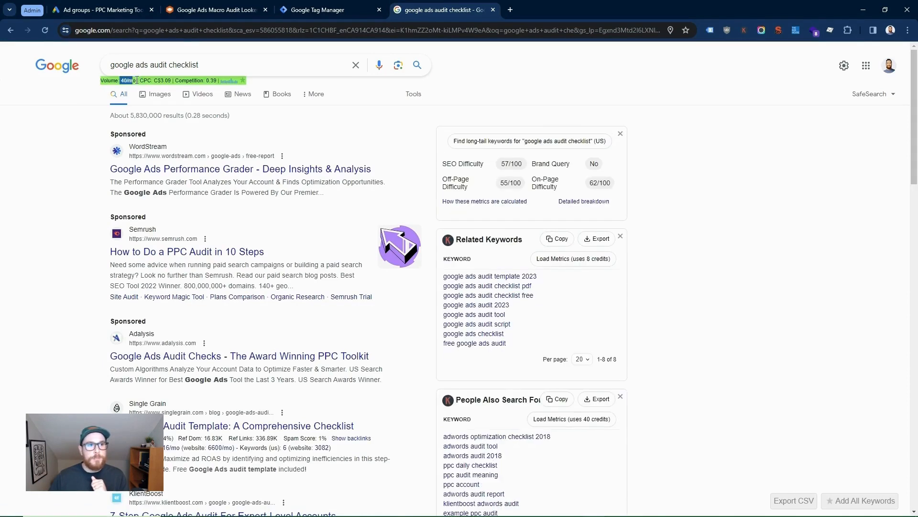
{"action": "double_click", "coordinate": [186, 64]}
{"action": "type", "text": "template"}
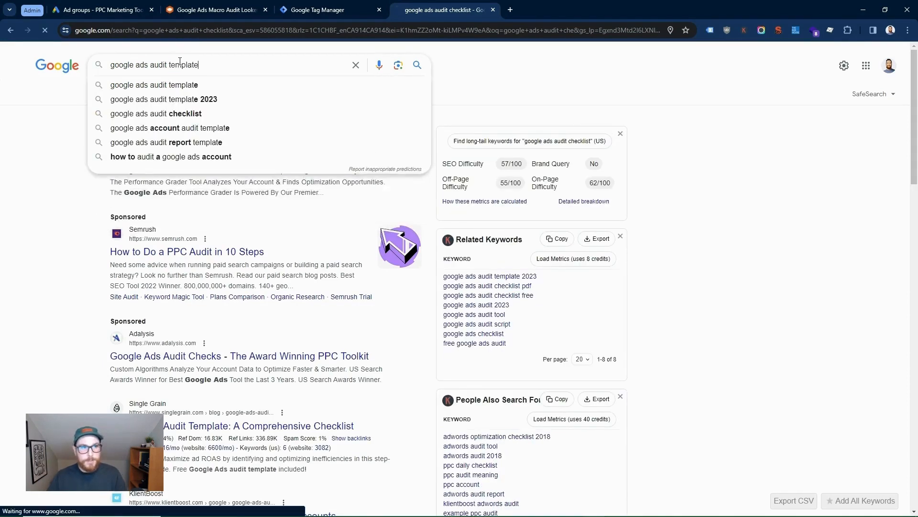
{"action": "key", "text": "Return"}
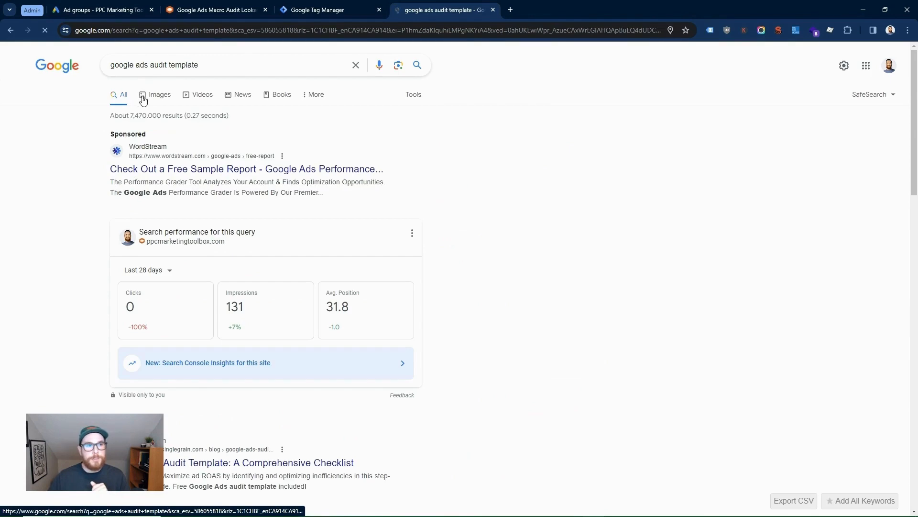
Step: Check the volume, CPC and competition for google ads audit template, and search Google again for google ads audit
{"action": "triple_click", "coordinate": [129, 79]}
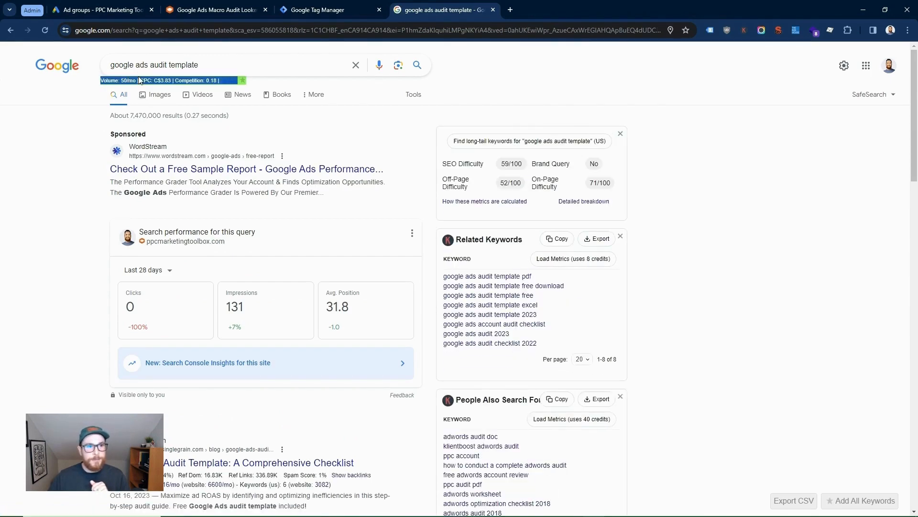
{"action": "double_click", "coordinate": [184, 65]}
{"action": "key", "text": "BackSpace"}
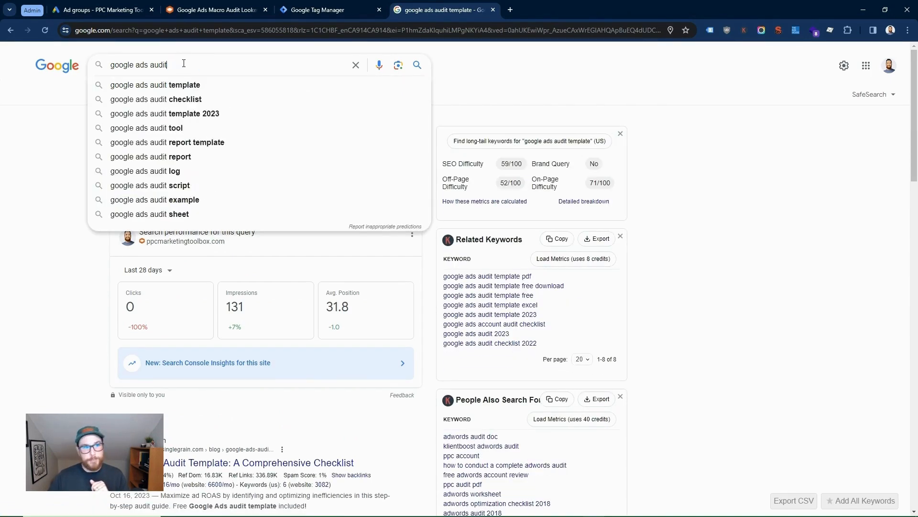
{"action": "key", "text": "Return"}
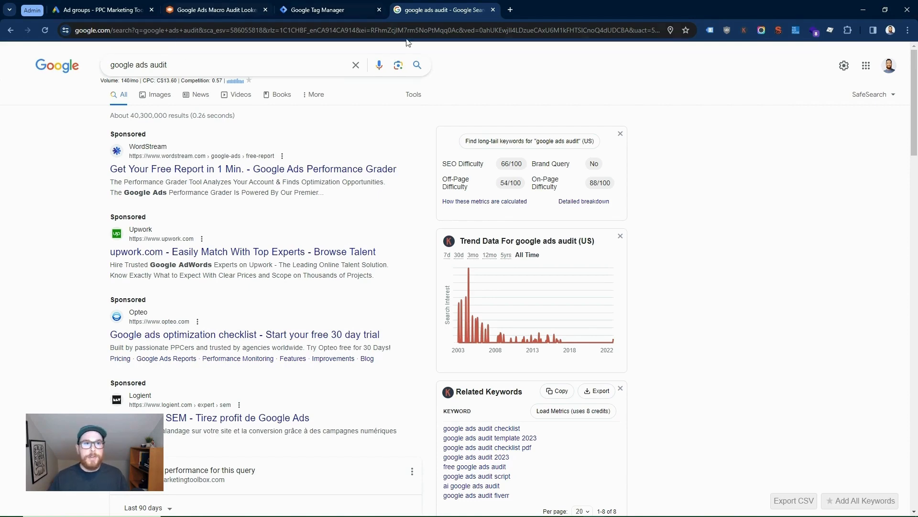
Step: Load the metrics for the Related Keywords of google ads audit and compare them with the searched keyword
{"action": "scroll", "coordinate": [793, 260], "scroll_direction": "down", "scroll_amount": 2}
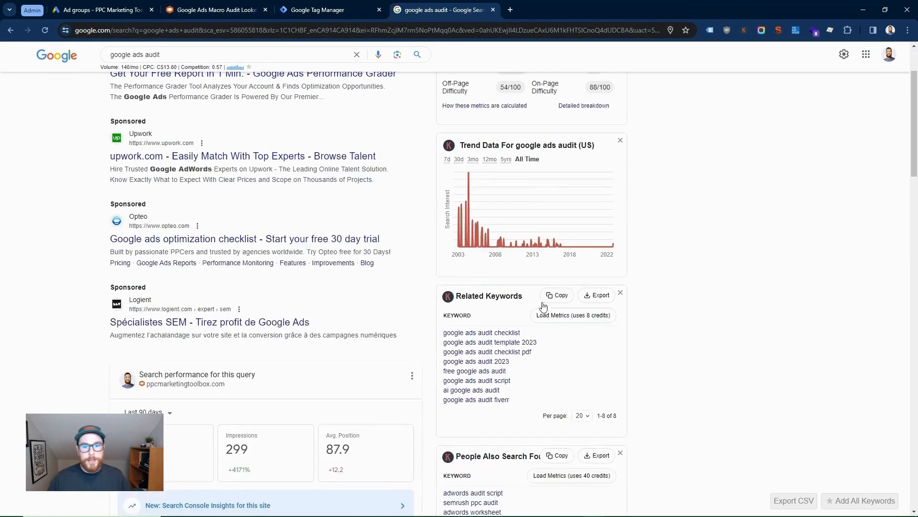
{"action": "left_click", "coordinate": [568, 315]}
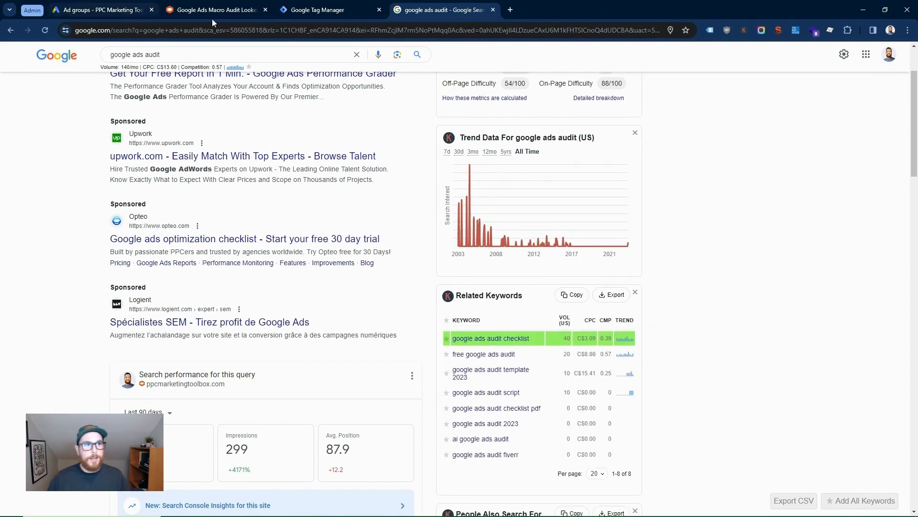
{"action": "scroll", "coordinate": [167, 96], "scroll_direction": "up", "scroll_amount": 2}
{"action": "left_click_drag", "start_coordinate": [168, 65], "coordinate": [104, 73]}
{"action": "scroll", "coordinate": [104, 73], "scroll_direction": "down", "scroll_amount": 2}
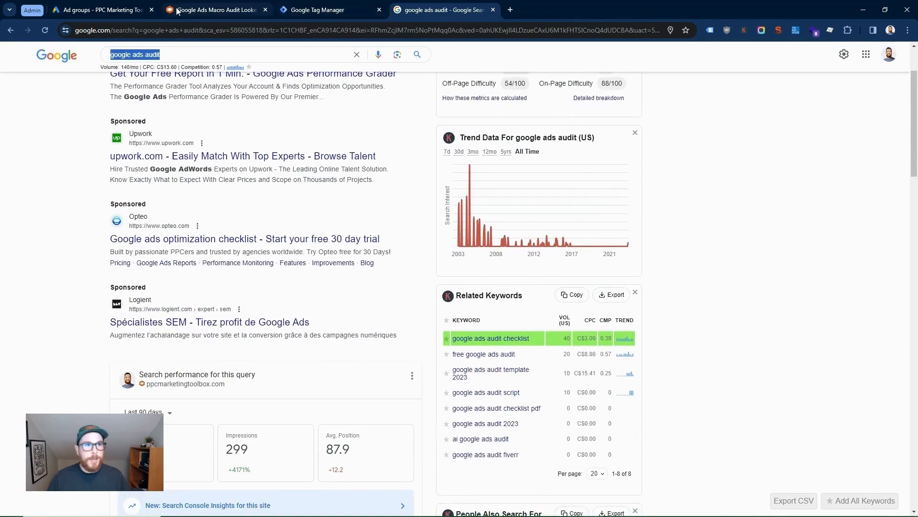
Step: In Google Ads, set the max CPC of the [google ads audit] keyword in the Google Audit Template ad group to CA$1.00
{"action": "left_click", "coordinate": [100, 10]}
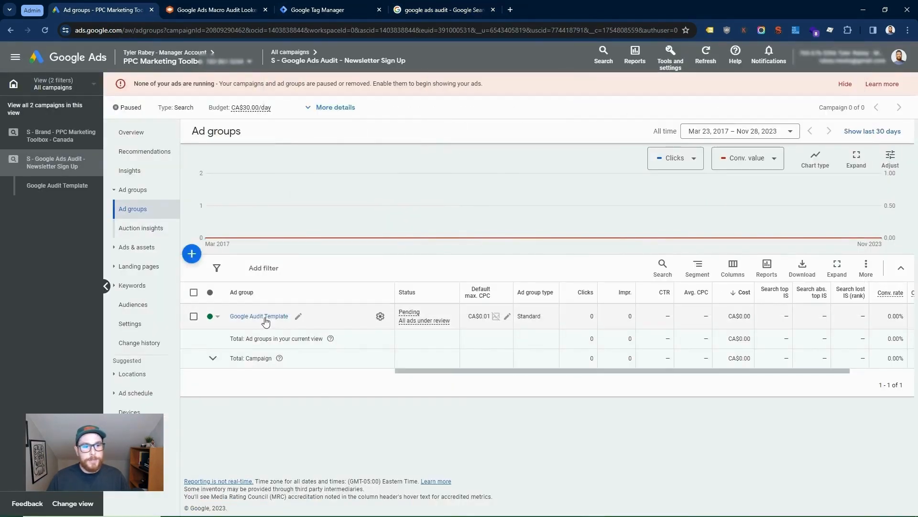
{"action": "left_click", "coordinate": [265, 316]}
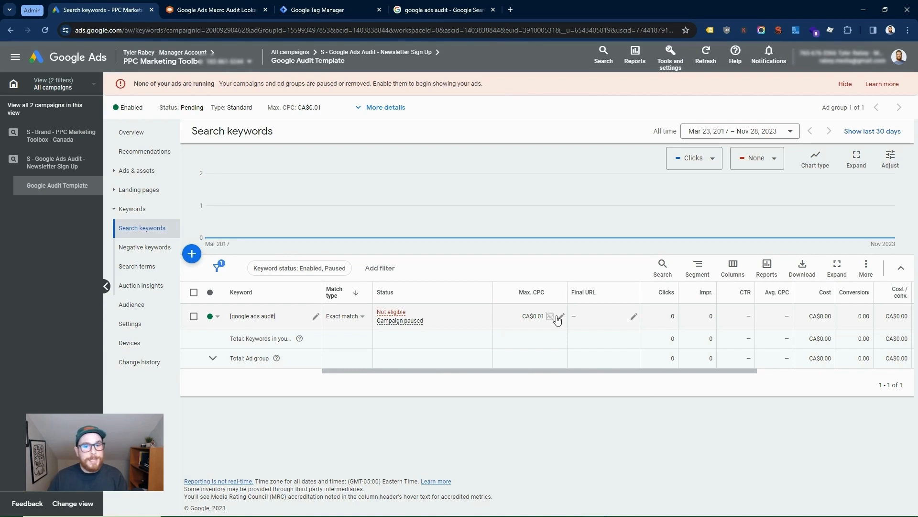
{"action": "left_click", "coordinate": [560, 316]}
{"action": "type", "text": "1"}
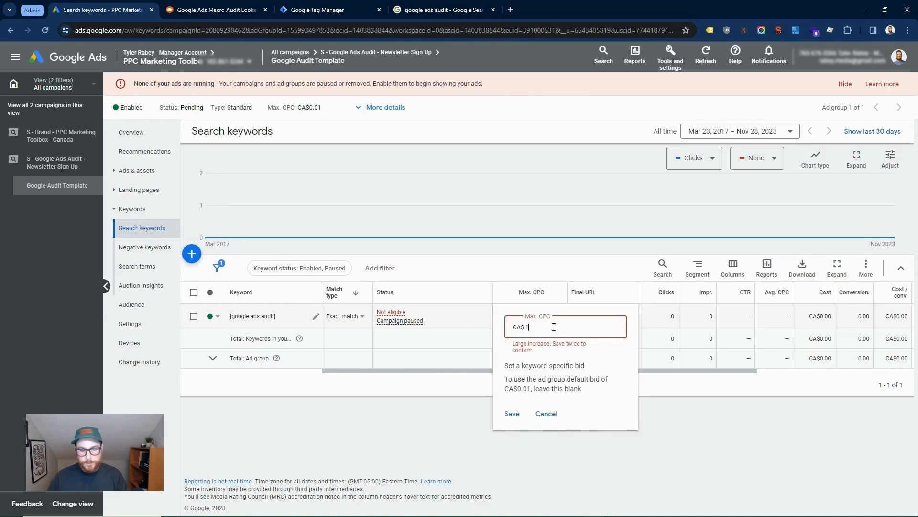
{"action": "left_click", "coordinate": [512, 414]}
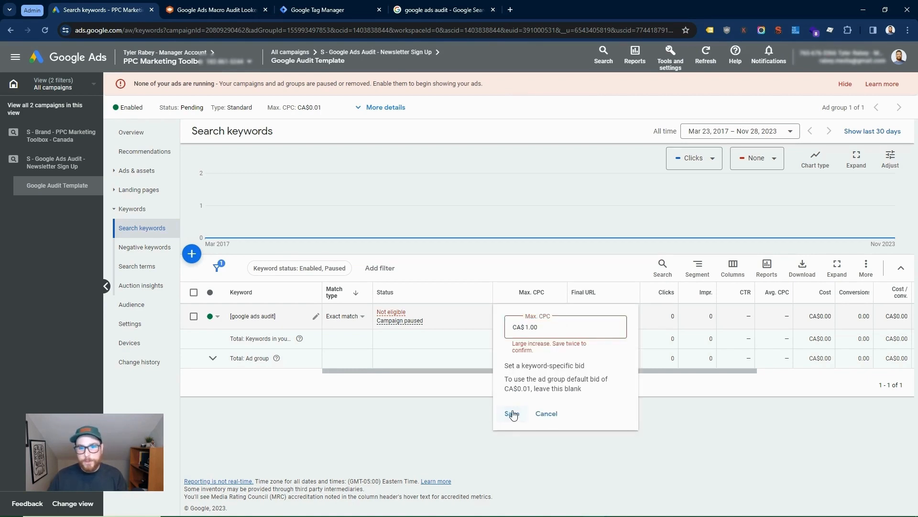
{"action": "left_click", "coordinate": [512, 414]}
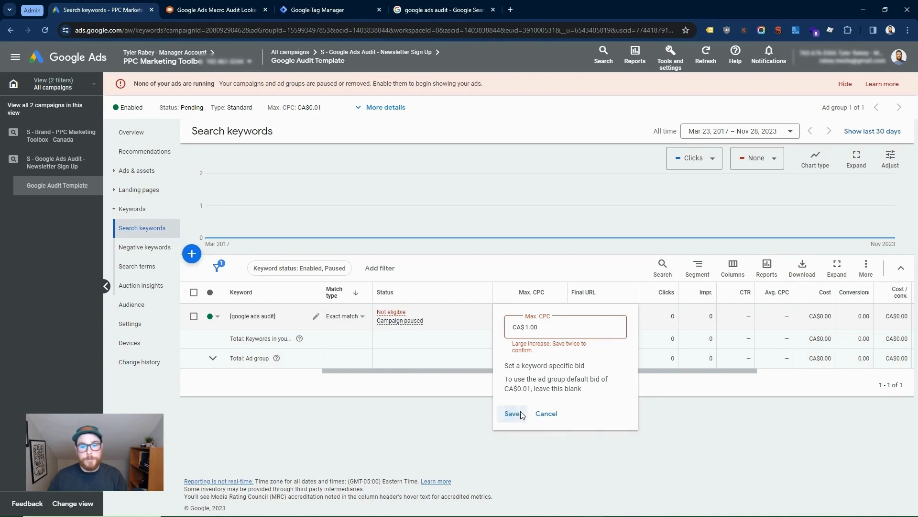
Step: Add the exact match keywords [google ads audit template] and [google ads audit checklist] to the ad group and save them
{"action": "left_click", "coordinate": [192, 253]}
{"action": "left_click", "coordinate": [288, 255]}
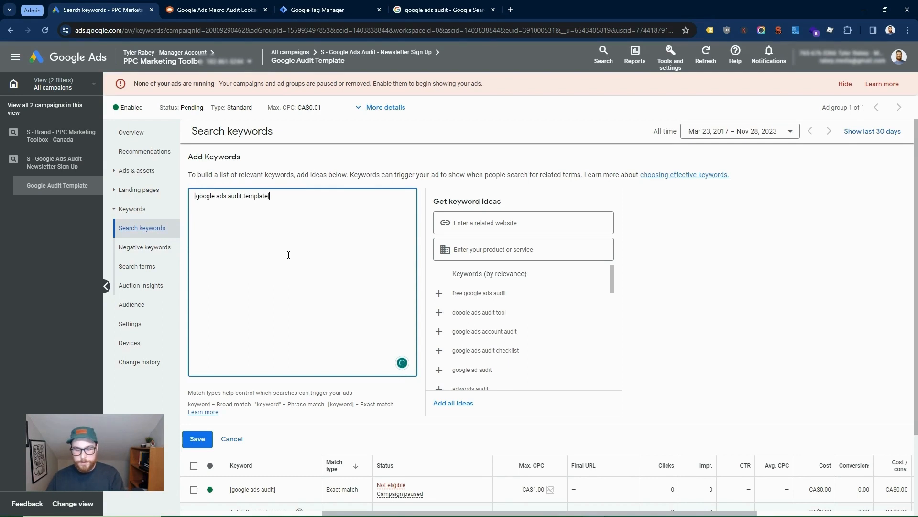
{"action": "key", "text": "ctrl+a"}
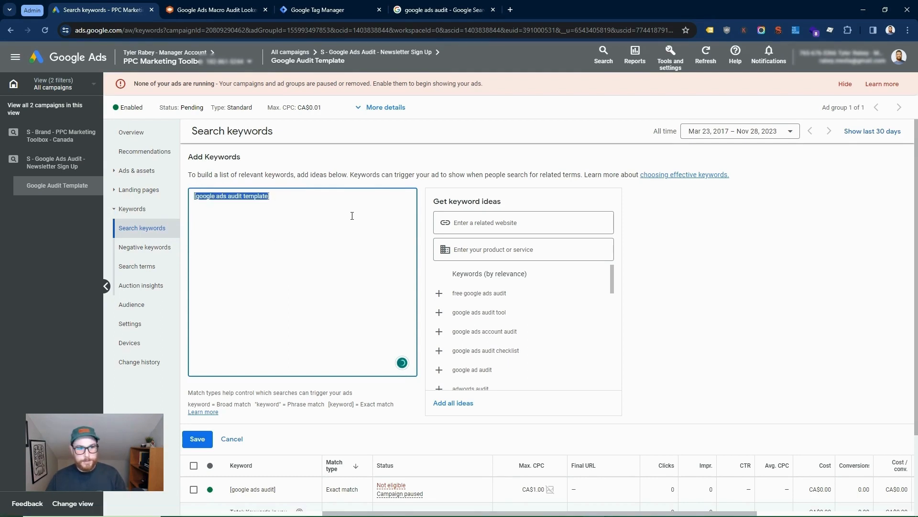
{"action": "key", "text": "ctrl+c"}
{"action": "left_click", "coordinate": [352, 198]}
{"action": "key", "text": "Return"}
{"action": "key", "text": "ctrl+v"}
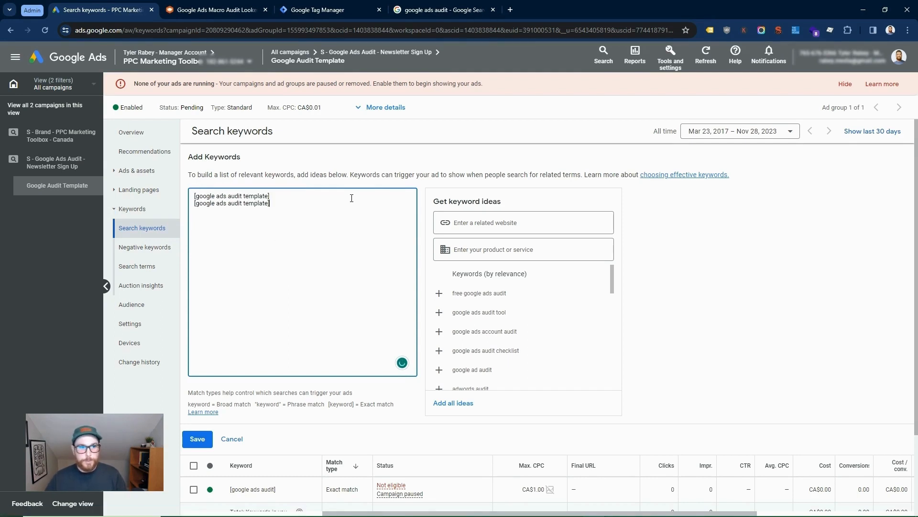
{"action": "double_click", "coordinate": [258, 203]}
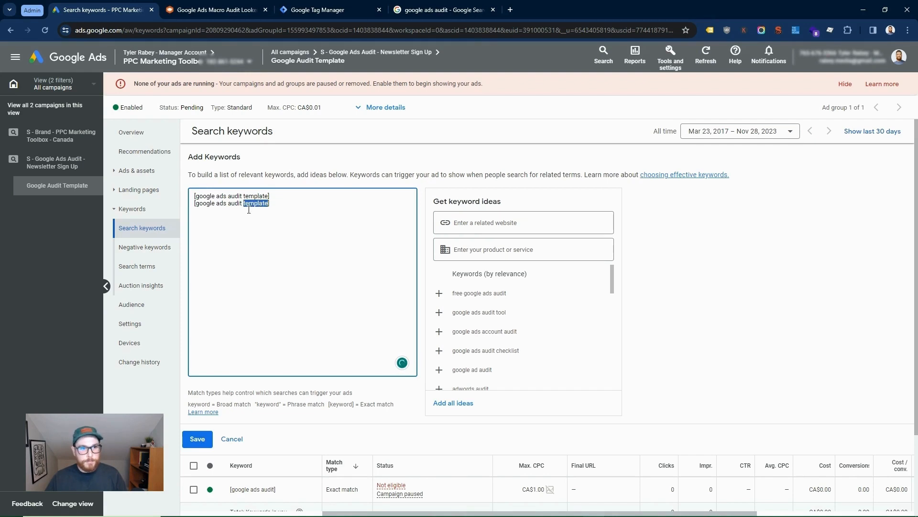
{"action": "type", "text": "checklis"}
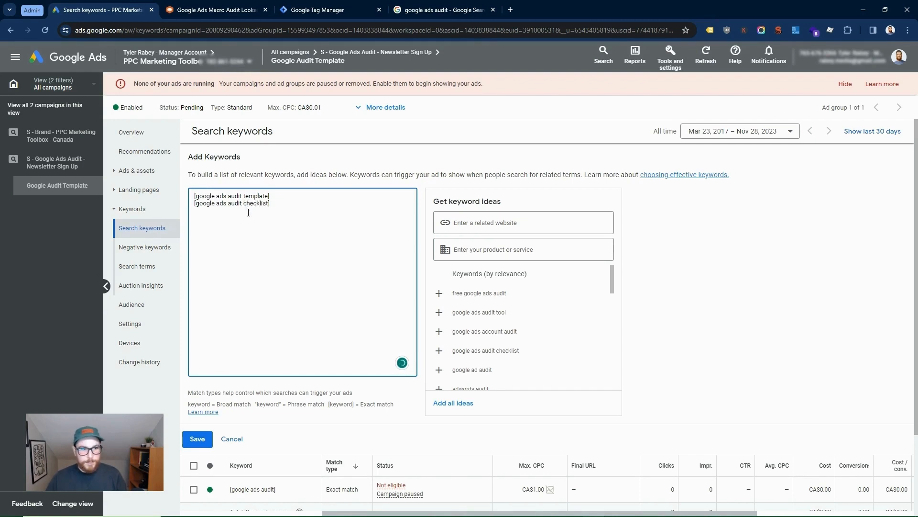
{"action": "left_click", "coordinate": [197, 439]}
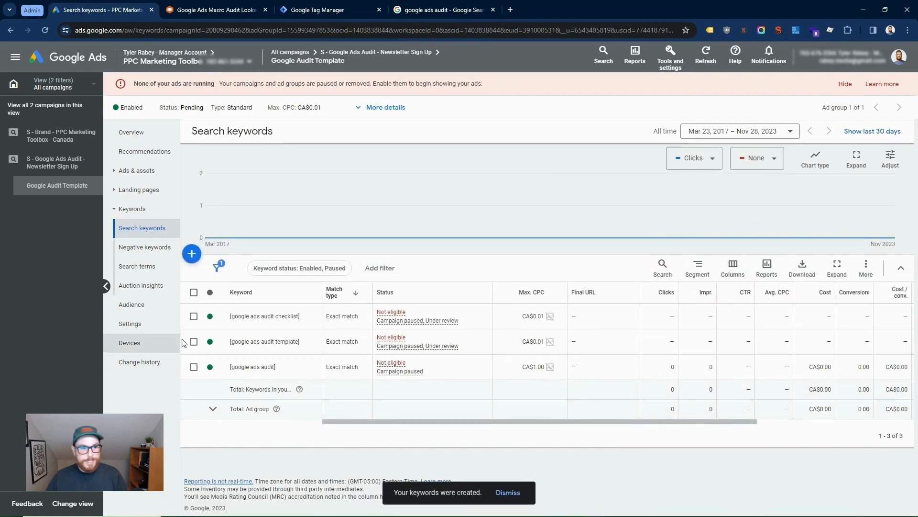
Step: Set the max CPC of the [google ads audit template] keyword to CA$1.50 and save the large increase
{"action": "left_click", "coordinate": [560, 341]}
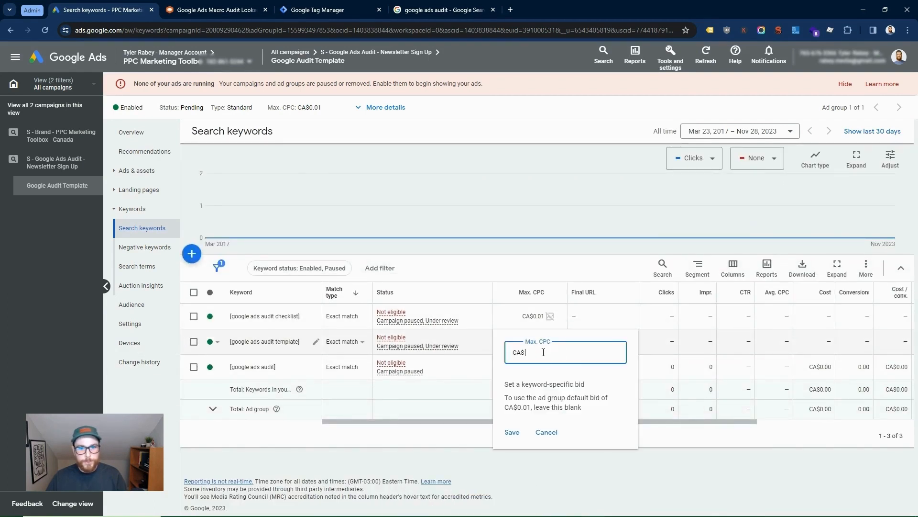
{"action": "type", "text": "1.50"}
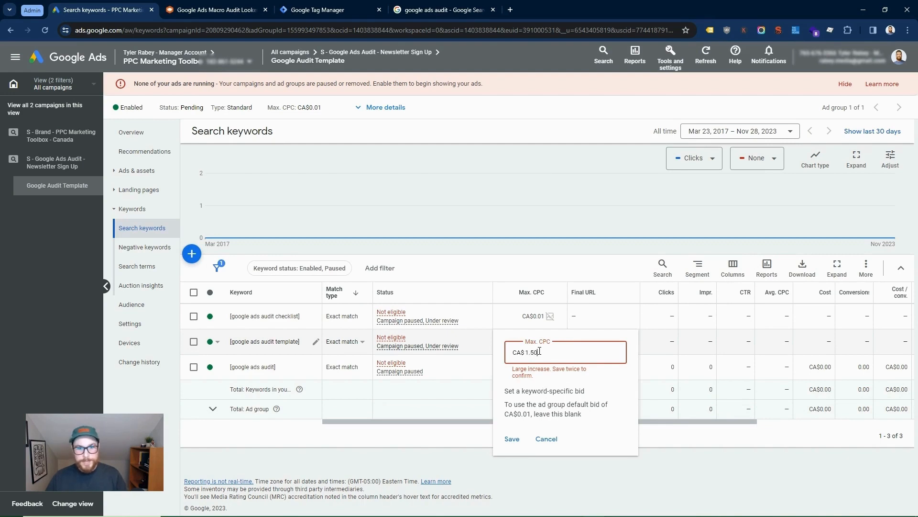
{"action": "double_click", "coordinate": [539, 351]}
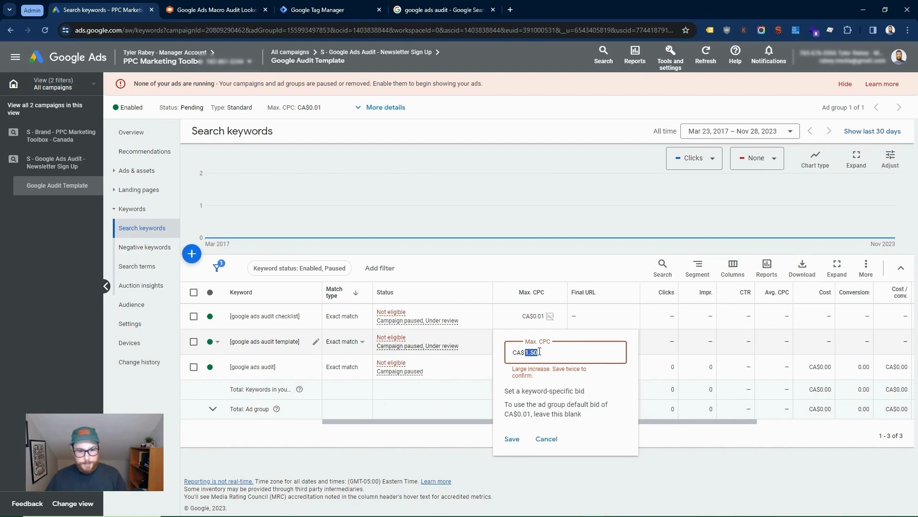
{"action": "left_click", "coordinate": [511, 439]}
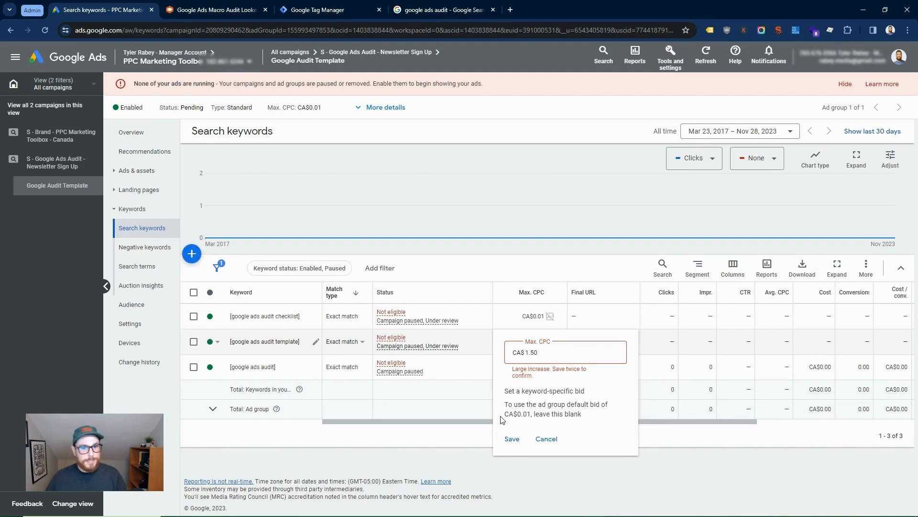
{"action": "left_click", "coordinate": [511, 438]}
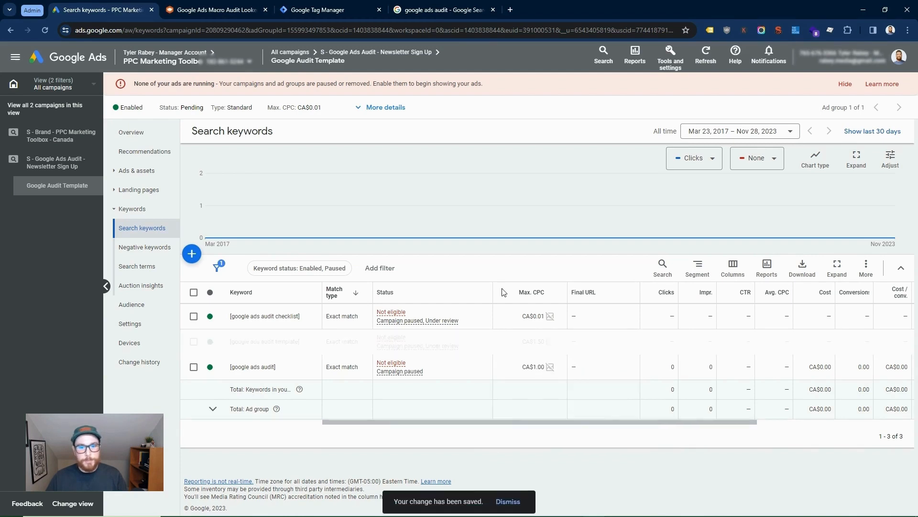
Step: Set the max CPC of the [google ads audit checklist] keyword to CA$1.50 and save the large increase
{"action": "left_click", "coordinate": [562, 316]}
{"action": "type", "text": "1.50"}
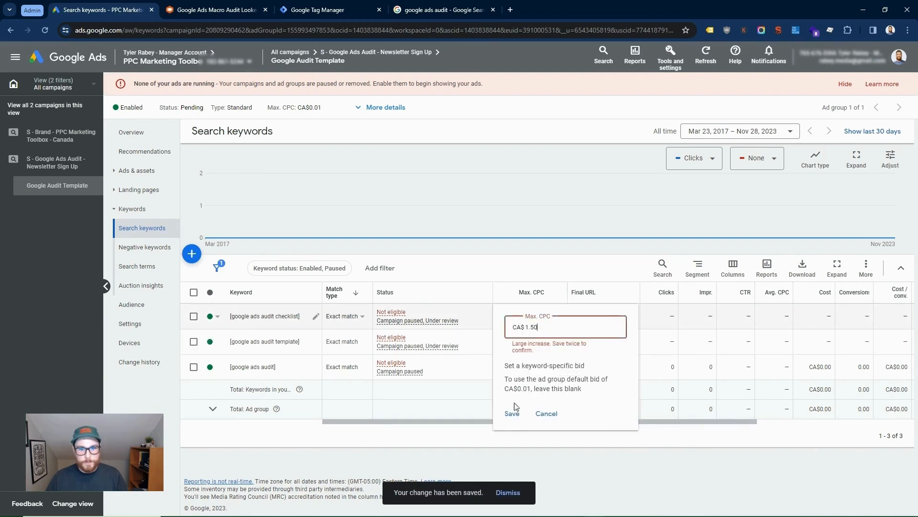
{"action": "left_click", "coordinate": [512, 414]}
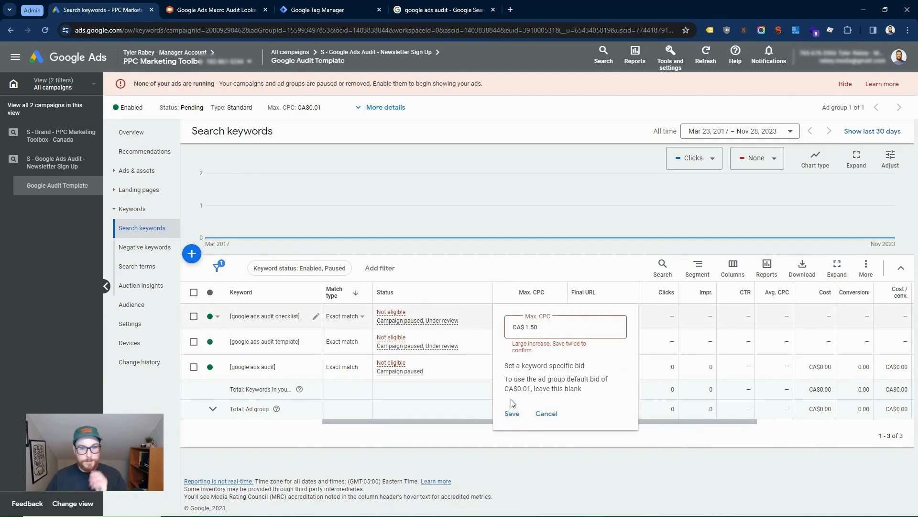
{"action": "left_click", "coordinate": [512, 413]}
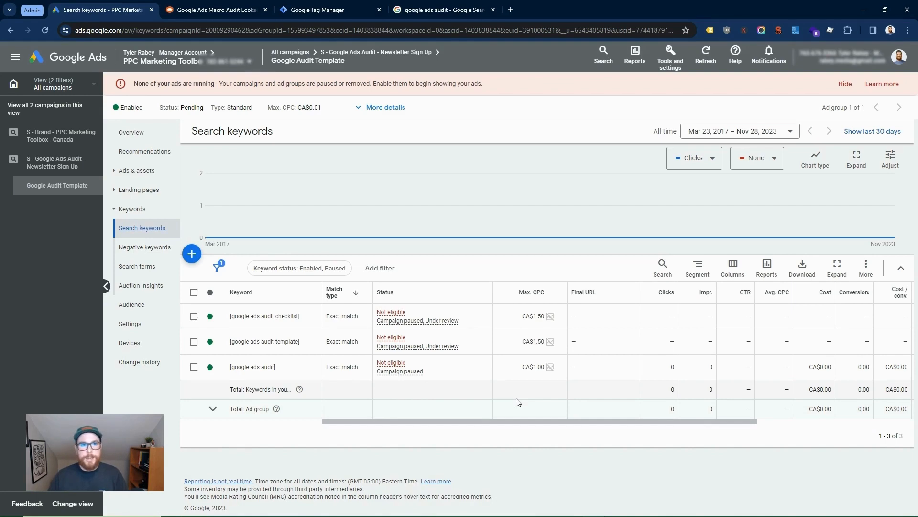
Step: Check the macro-audit template landing page, and open the Google Audit Template ad group's responsive search ad for editing
{"action": "left_click", "coordinate": [208, 9]}
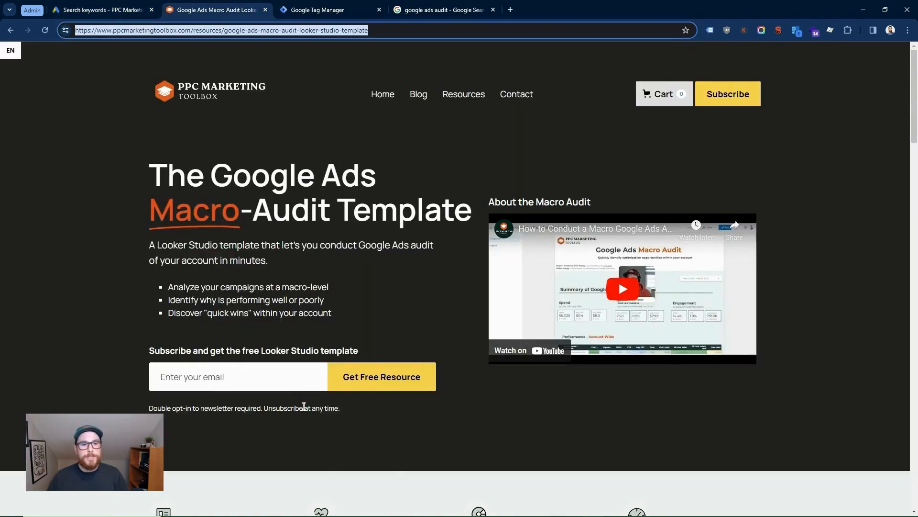
{"action": "left_click", "coordinate": [129, 5]}
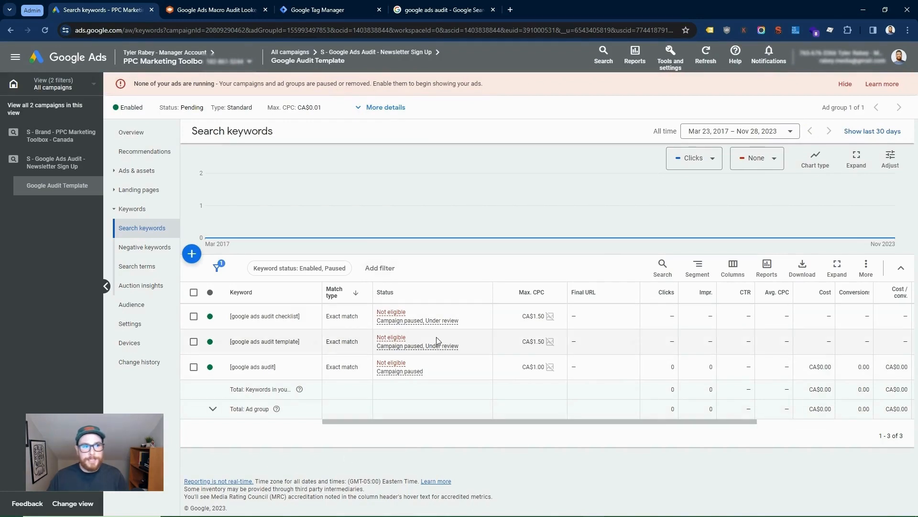
{"action": "left_click", "coordinate": [151, 178]}
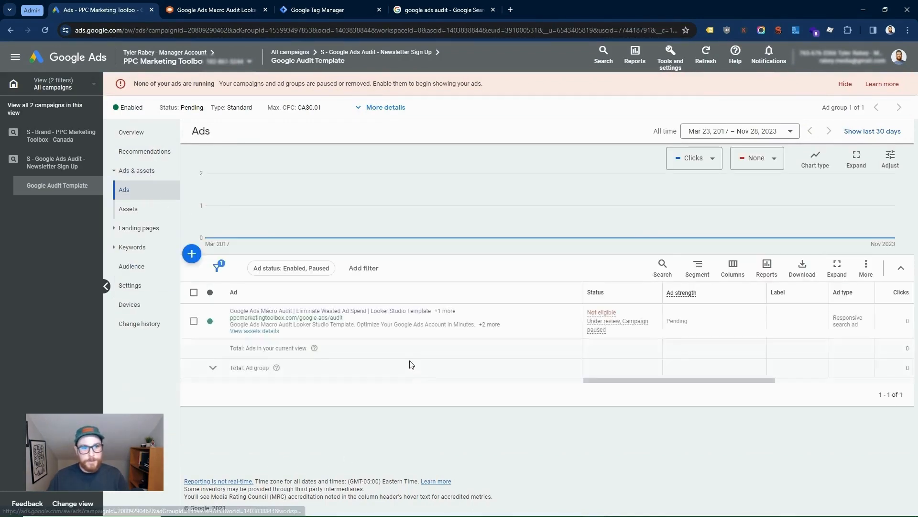
{"action": "left_click", "coordinate": [506, 321]}
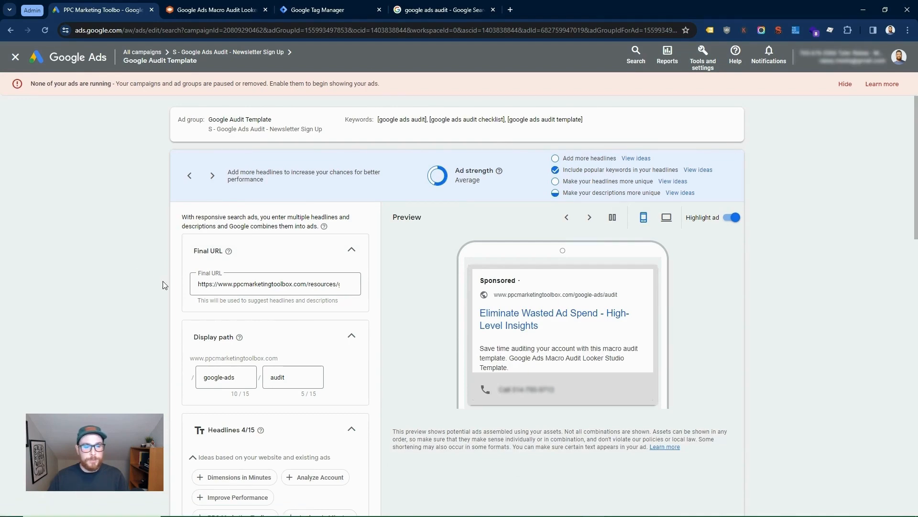
Step: Review the responsive search ad's final URL, display path and existing headlines
{"action": "scroll", "coordinate": [165, 285], "scroll_direction": "down", "scroll_amount": 1}
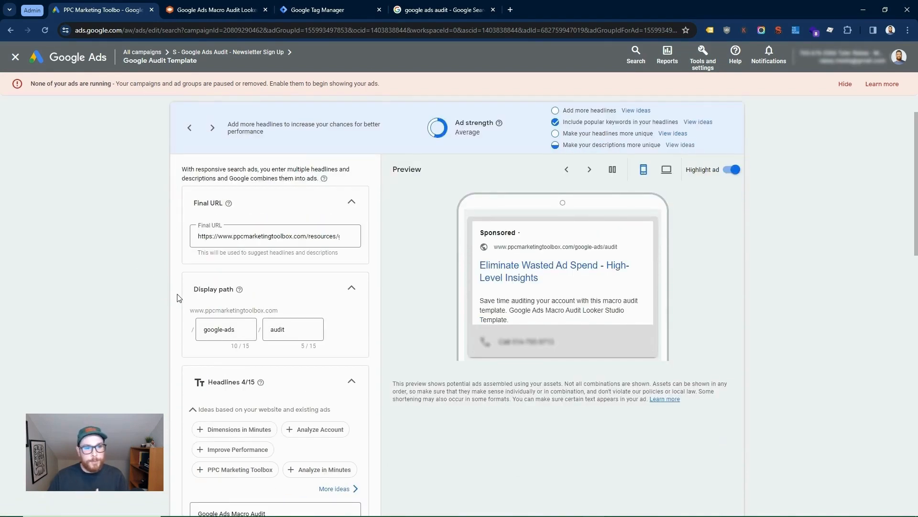
{"action": "scroll", "coordinate": [178, 297], "scroll_direction": "down", "scroll_amount": 1}
{"action": "scroll", "coordinate": [173, 310], "scroll_direction": "down", "scroll_amount": 3}
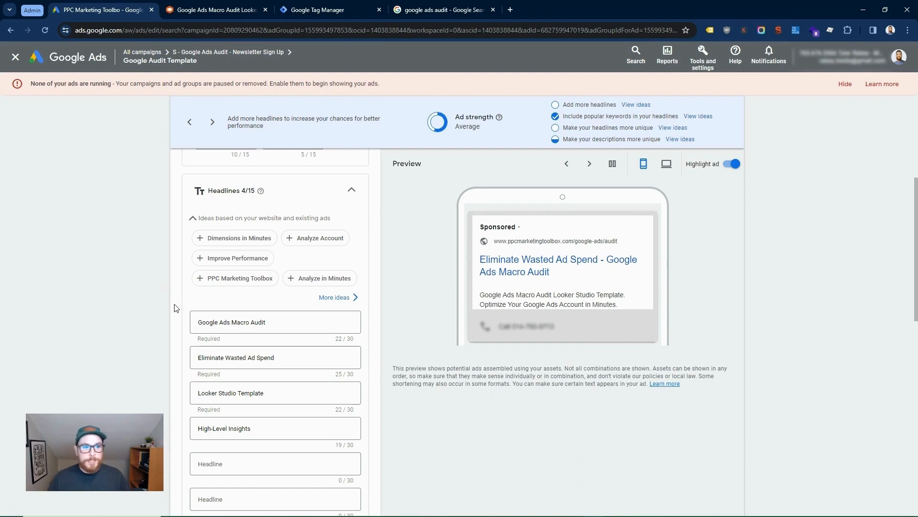
{"action": "scroll", "coordinate": [338, 335], "scroll_direction": "down", "scroll_amount": 1}
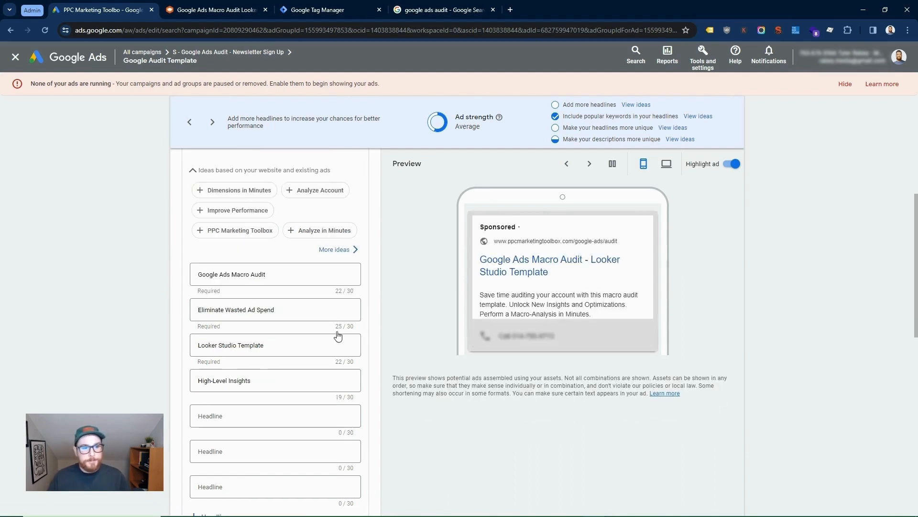
{"action": "triple_click", "coordinate": [243, 274]}
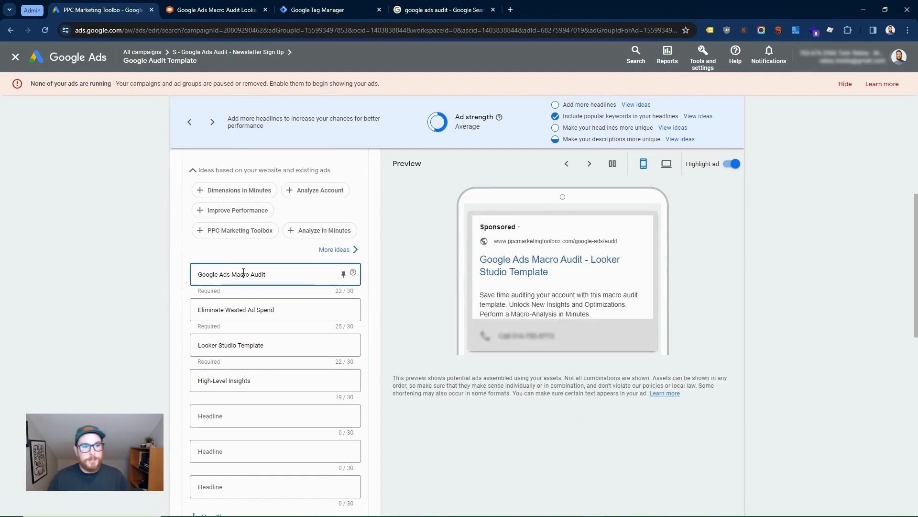
{"action": "left_click", "coordinate": [244, 309]}
{"action": "left_click", "coordinate": [257, 343]}
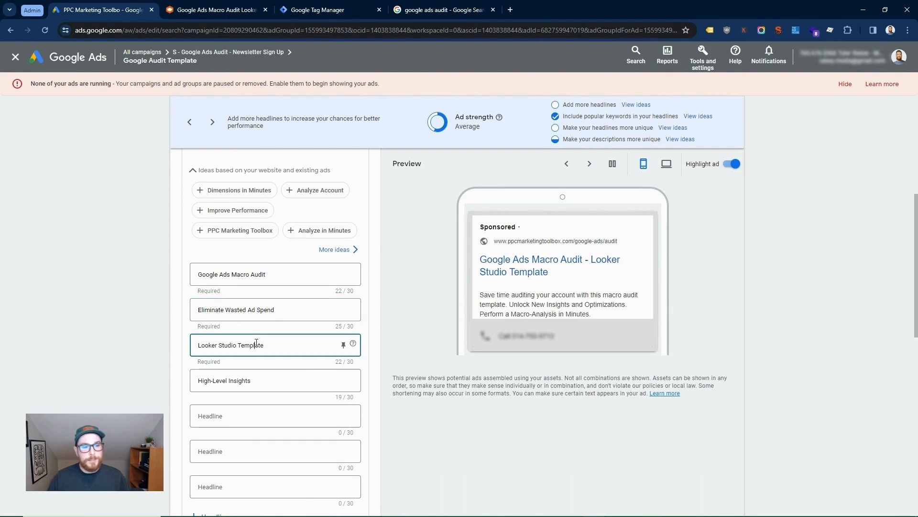
{"action": "double_click", "coordinate": [256, 345]}
{"action": "left_click", "coordinate": [228, 380]}
{"action": "scroll", "coordinate": [239, 383], "scroll_direction": "down", "scroll_amount": 1}
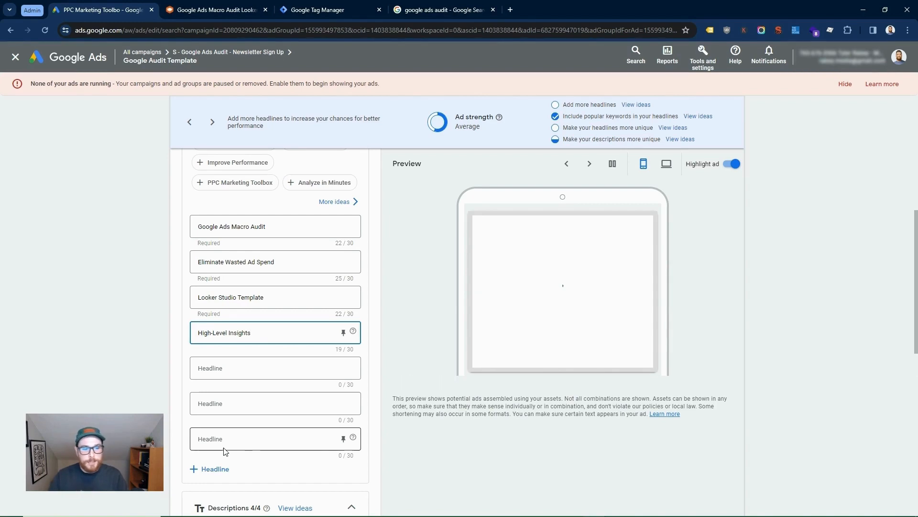
Step: Review the responsive search ad's headlines, descriptions, business name and sitelink sections, and save the ad
{"action": "scroll", "coordinate": [277, 421], "scroll_direction": "down", "scroll_amount": 3}
{"action": "scroll", "coordinate": [273, 416], "scroll_direction": "down", "scroll_amount": 2}
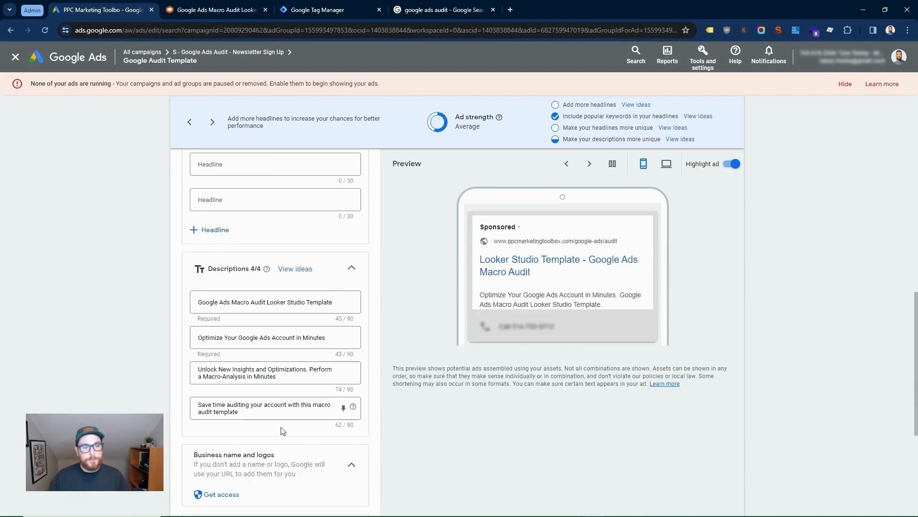
{"action": "scroll", "coordinate": [268, 363], "scroll_direction": "down", "scroll_amount": 4}
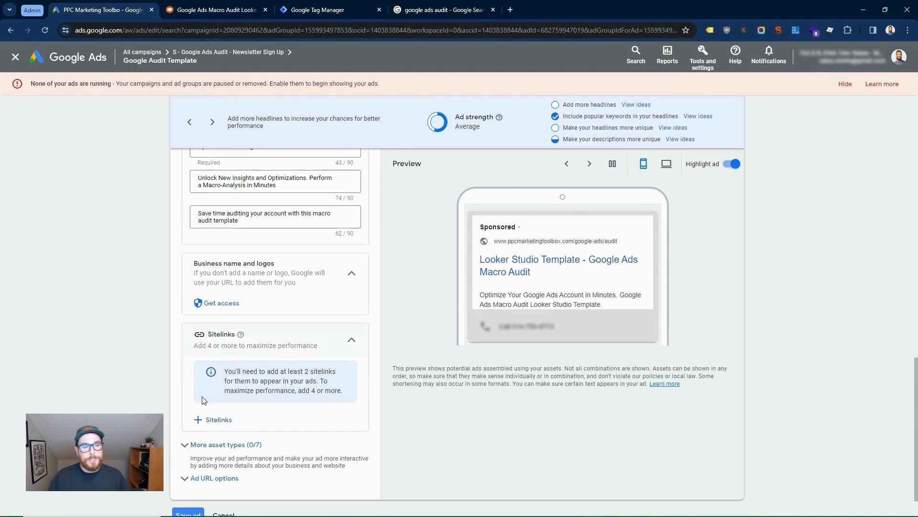
{"action": "scroll", "coordinate": [312, 401], "scroll_direction": "up", "scroll_amount": 4}
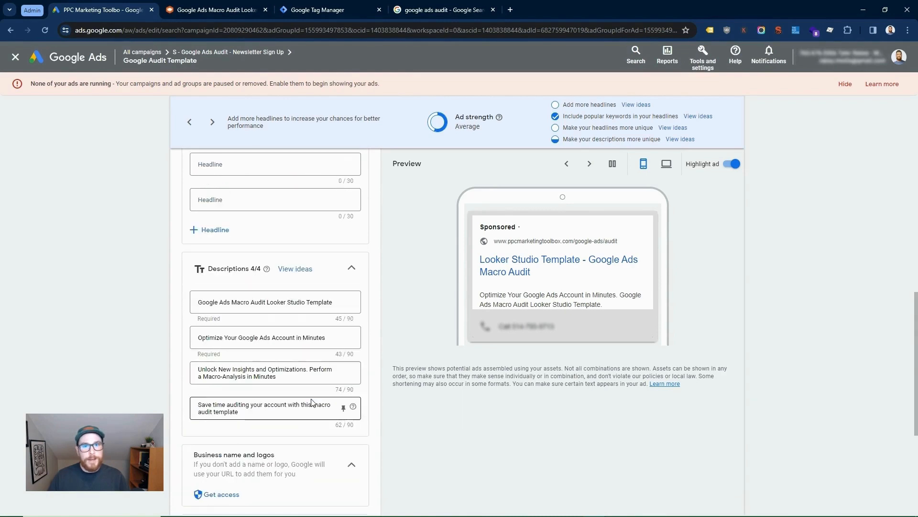
{"action": "scroll", "coordinate": [435, 425], "scroll_direction": "up", "scroll_amount": 7}
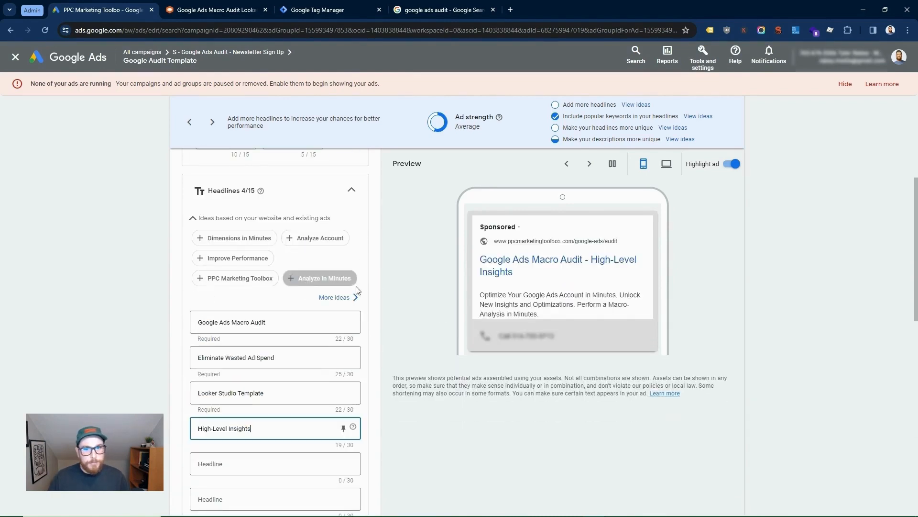
{"action": "scroll", "coordinate": [287, 287], "scroll_direction": "down", "scroll_amount": 12}
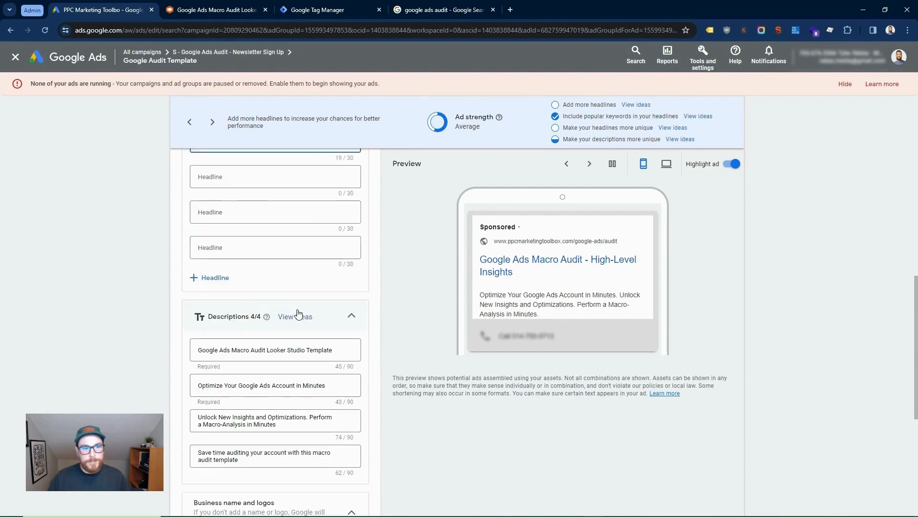
{"action": "left_click", "coordinate": [189, 473]}
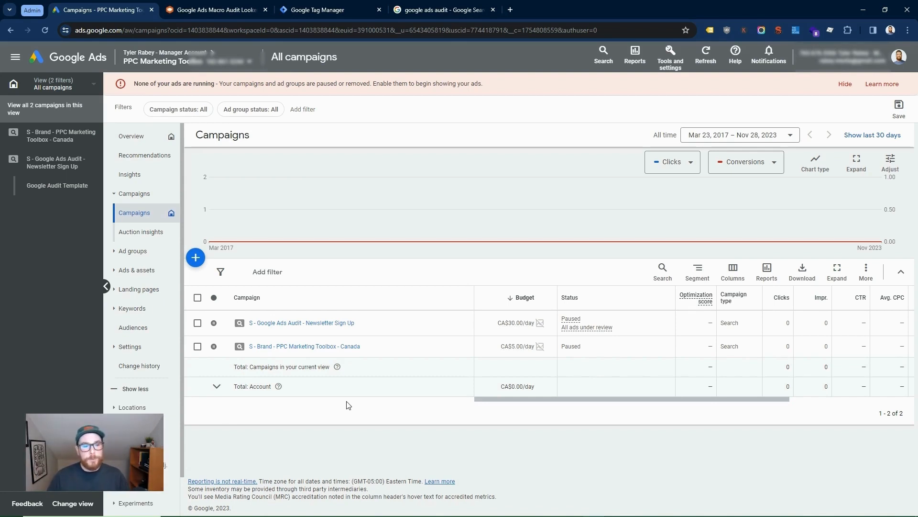
Step: Open the account's sitelink assets, start adding a new sitelink, and check the levels it can be added to
{"action": "left_click", "coordinate": [146, 271]}
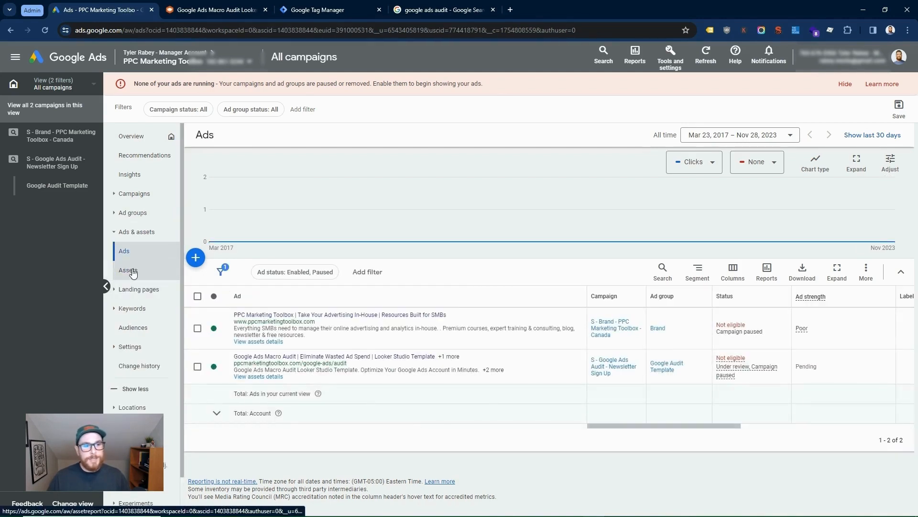
{"action": "left_click", "coordinate": [134, 271]}
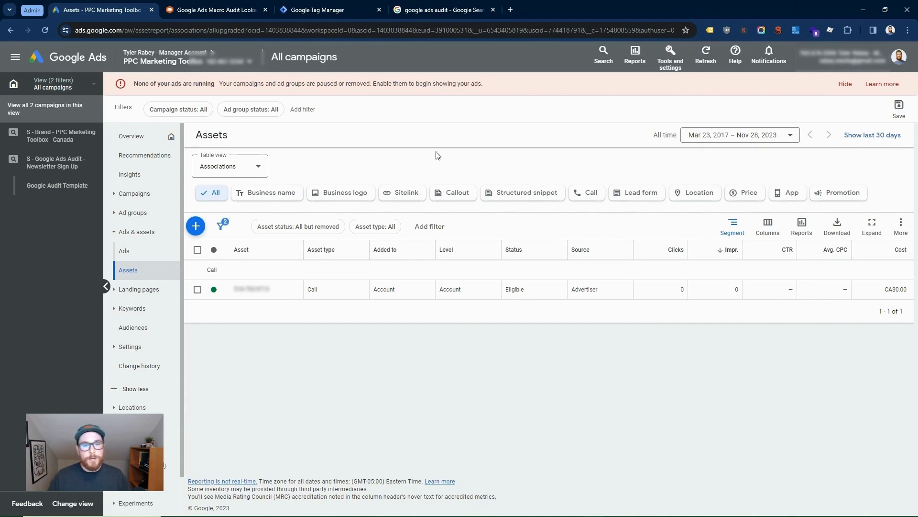
{"action": "left_click", "coordinate": [406, 193]}
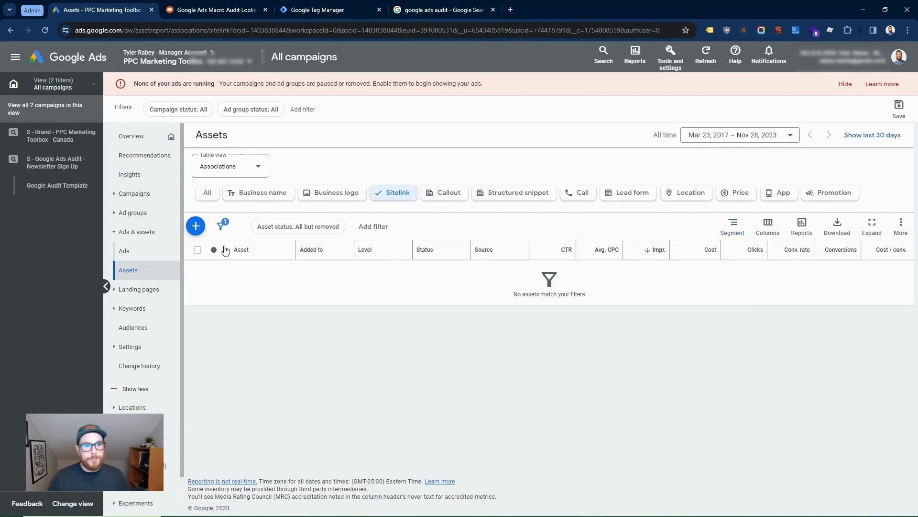
{"action": "left_click", "coordinate": [197, 226]}
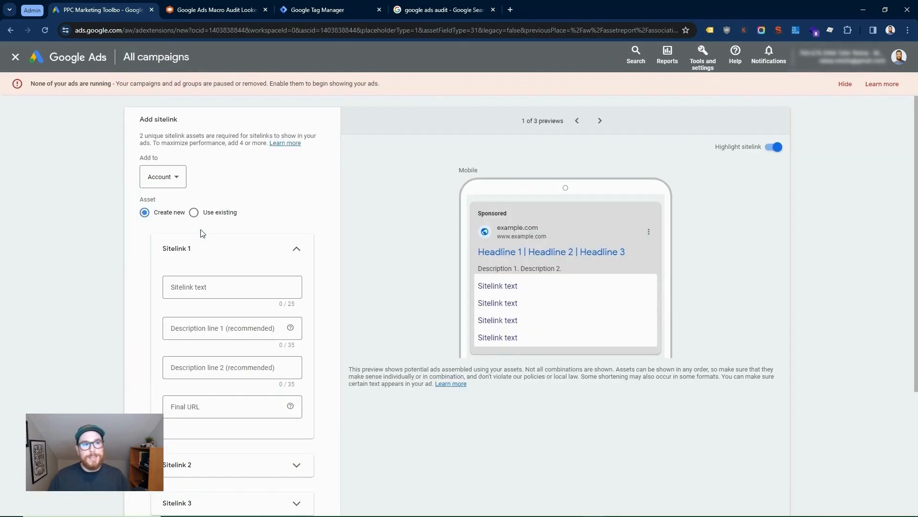
{"action": "left_click", "coordinate": [157, 177]}
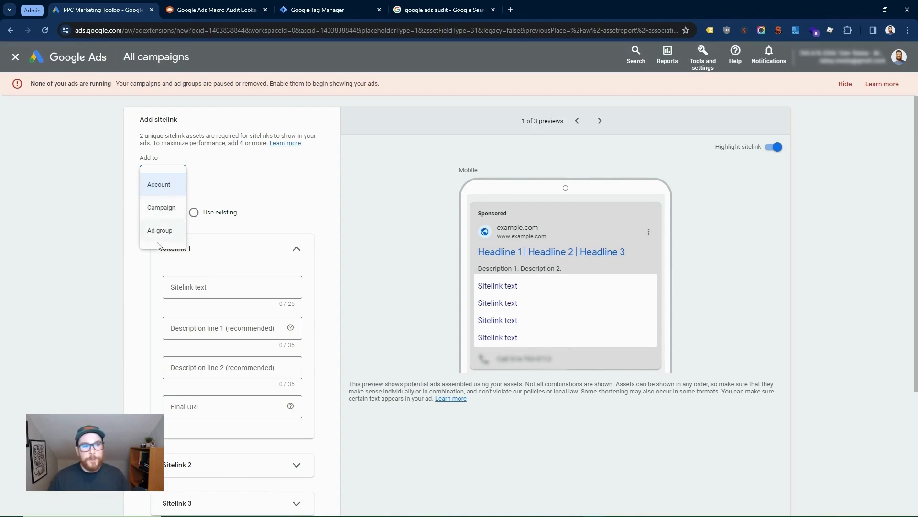
Step: Set the first sitelink's text to "Contact Us" at account level
{"action": "left_click", "coordinate": [211, 286]}
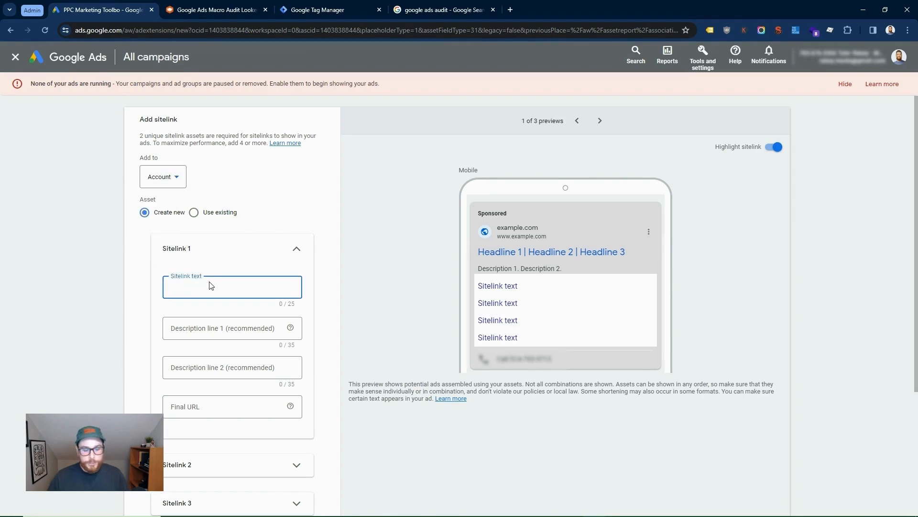
{"action": "key", "text": "ctrl+shift+c"}
{"action": "type", "text": "on"}
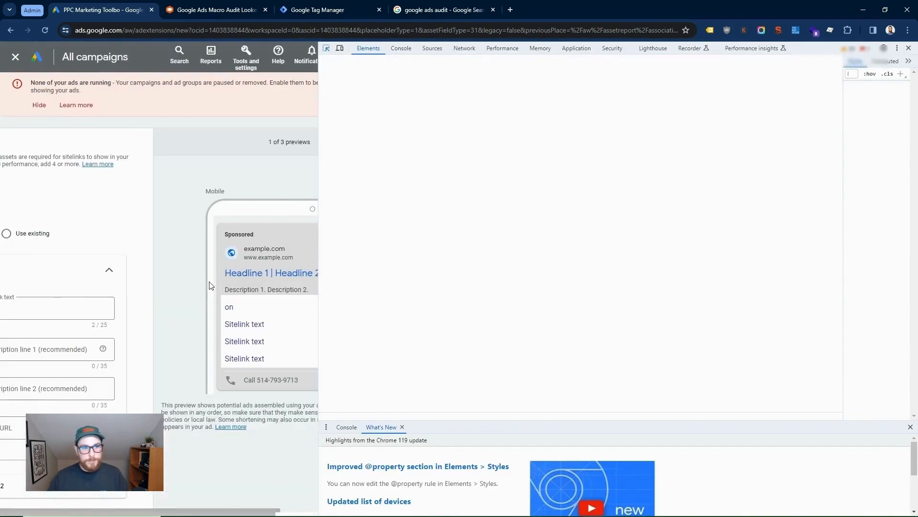
{"action": "left_click", "coordinate": [909, 49]}
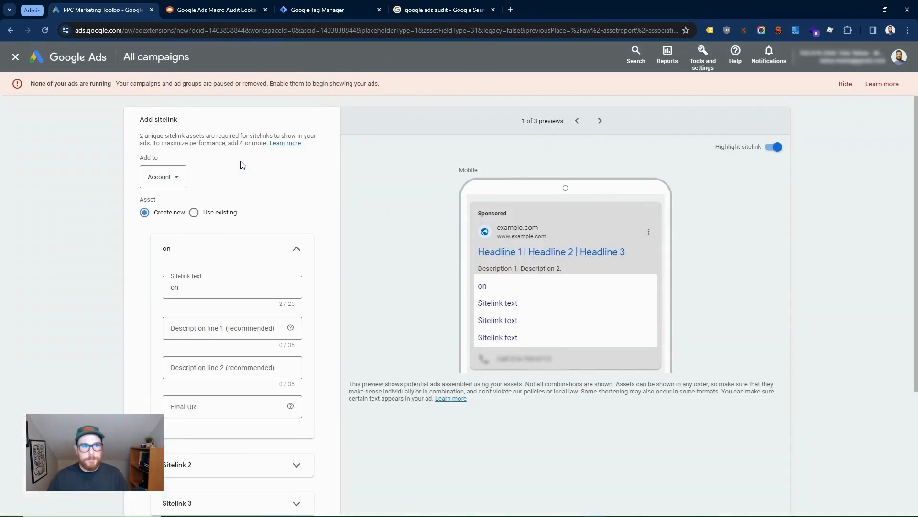
{"action": "left_click", "coordinate": [206, 288]}
{"action": "key", "text": "ctrl+a"}
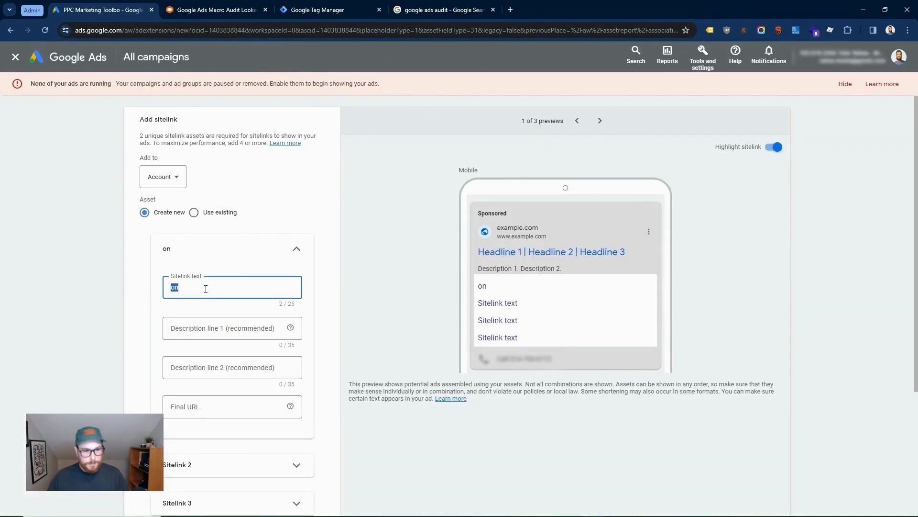
{"action": "type", "text": "Contact Us"}
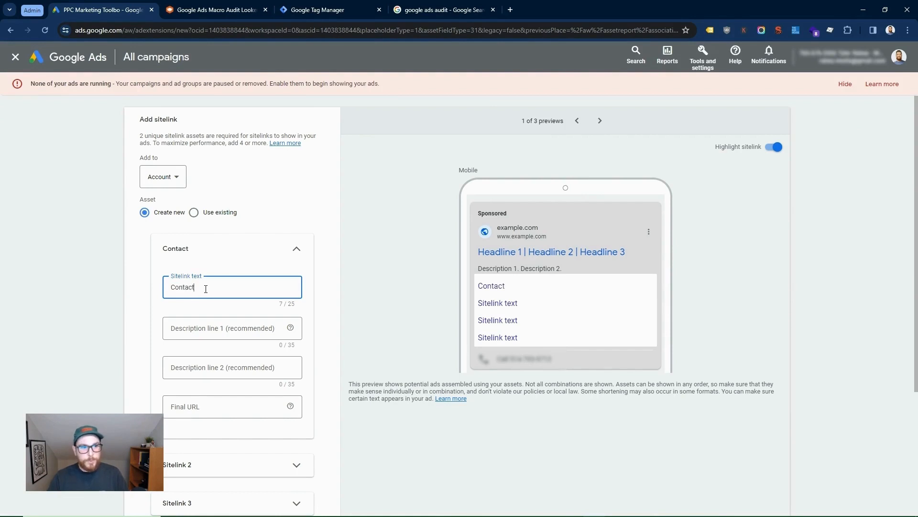
Step: Fill the Contact Us sitelink's description line 1 with "Contact us for a free quote" and line 2 with placeholder text "dfdhdhd"
{"action": "left_click", "coordinate": [198, 328]}
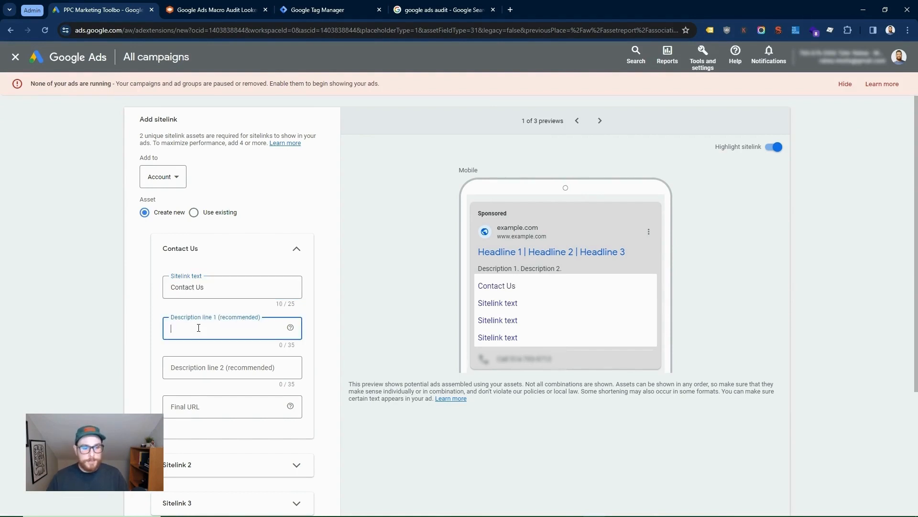
{"action": "type", "text": "Cont"}
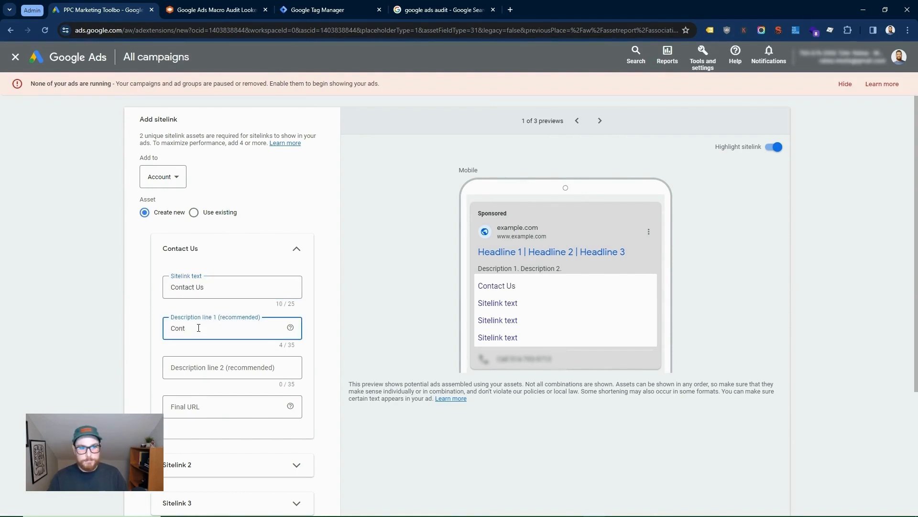
{"action": "type", "text": "act Us for a frew"}
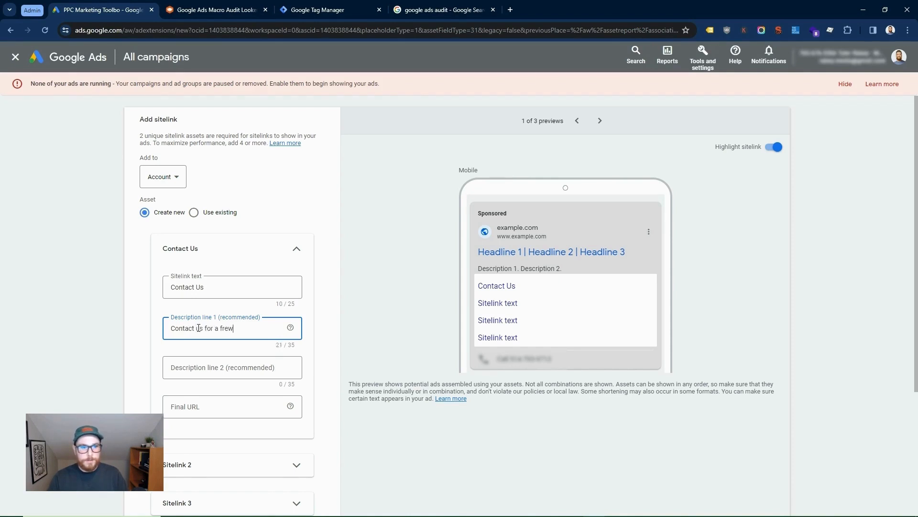
{"action": "key", "text": "BackSpace"}
{"action": "type", "text": "e quote"}
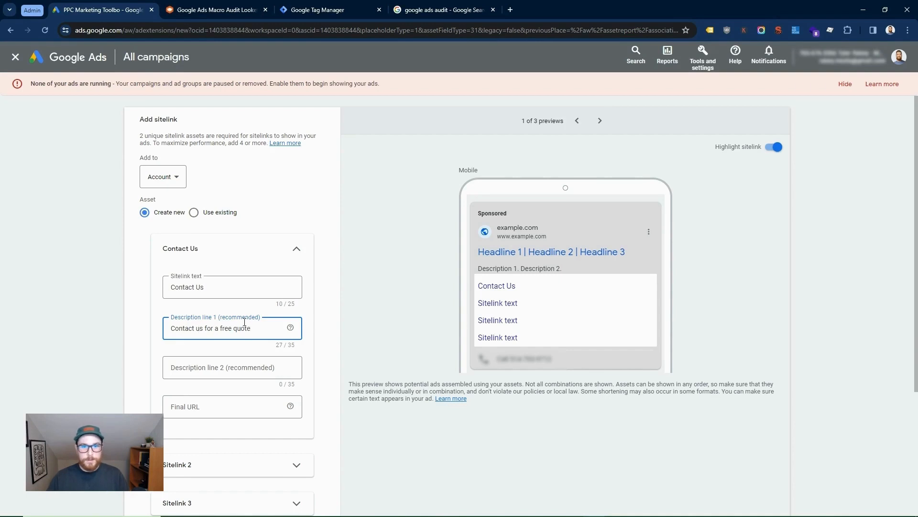
{"action": "left_click", "coordinate": [223, 368]}
{"action": "type", "text": "df"}
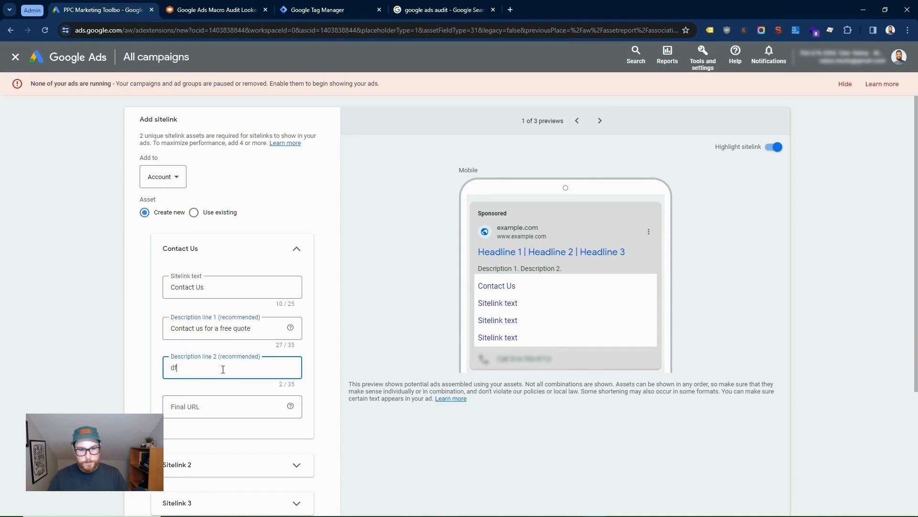
{"action": "type", "text": "dhdhd"}
{"action": "left_click", "coordinate": [225, 406]}
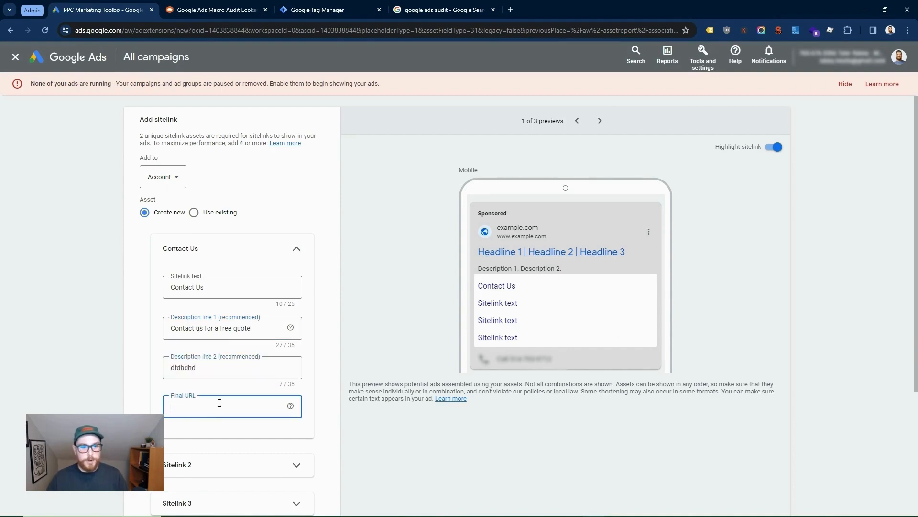
Step: Check the Contact Us sitelink in the mobile ad preview and discard the new sitelink
{"action": "left_click_drag", "start_coordinate": [483, 287], "coordinate": [528, 289]}
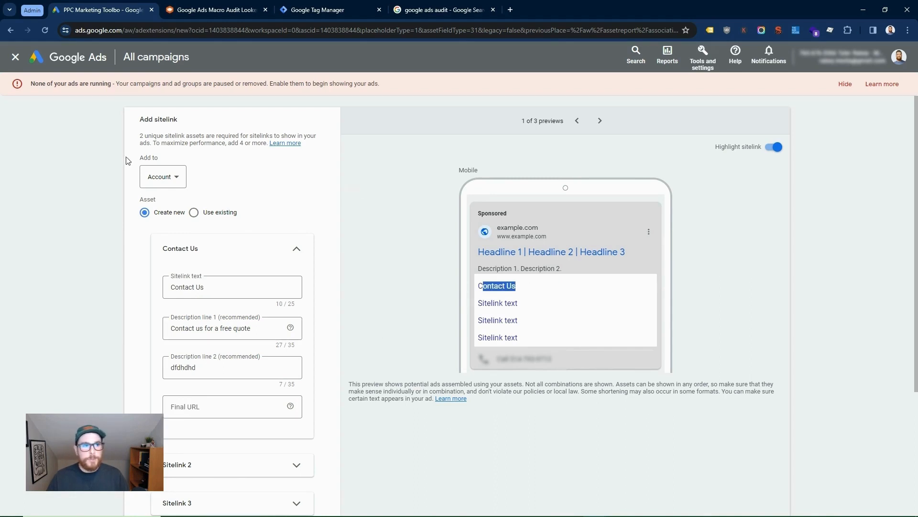
{"action": "scroll", "coordinate": [129, 162], "scroll_direction": "down", "scroll_amount": 4}
{"action": "left_click", "coordinate": [175, 472]}
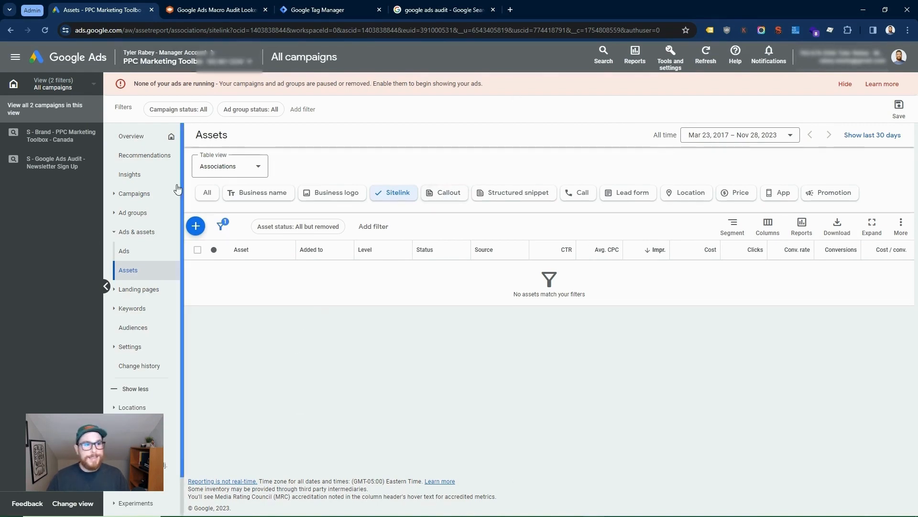
Step: Add United States as a targeted location of the S - Google Ads Audit - Newsletter Sign Up campaign and save
{"action": "left_click", "coordinate": [52, 167]}
{"action": "left_click", "coordinate": [132, 385]}
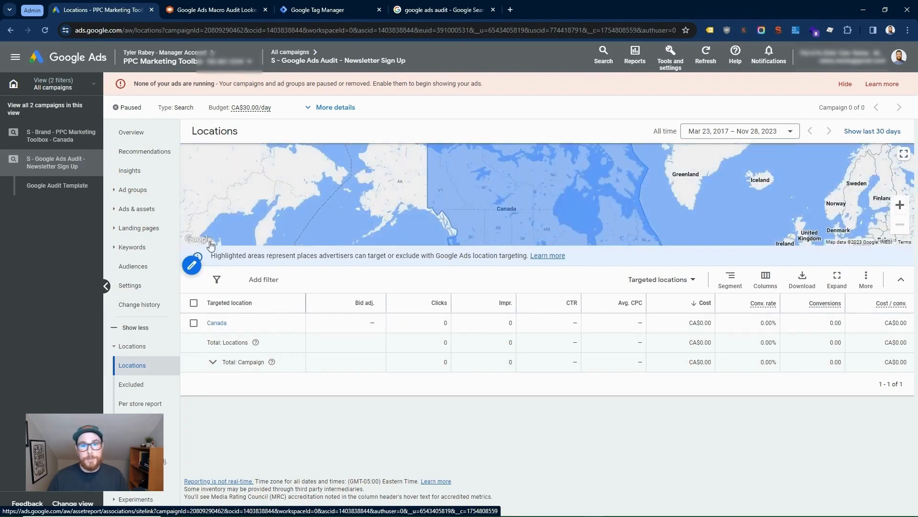
{"action": "left_click", "coordinate": [191, 265]}
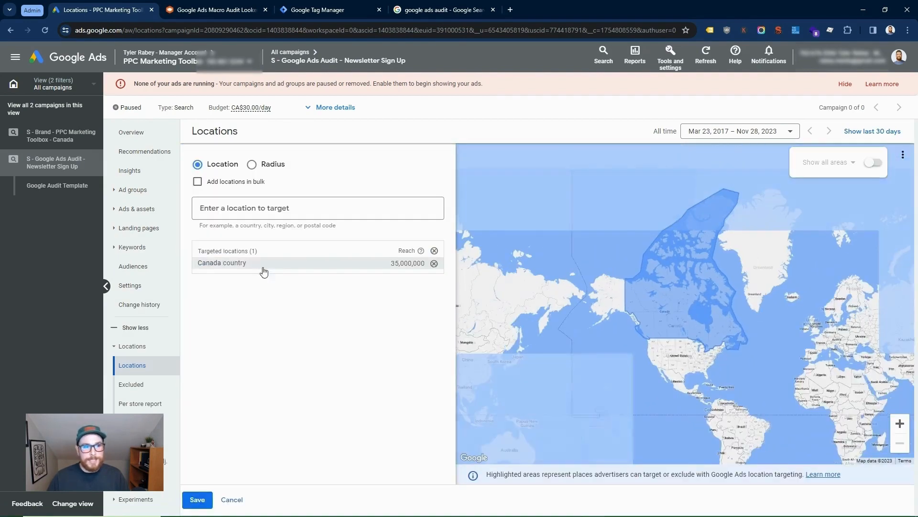
{"action": "type", "text": "univte"}
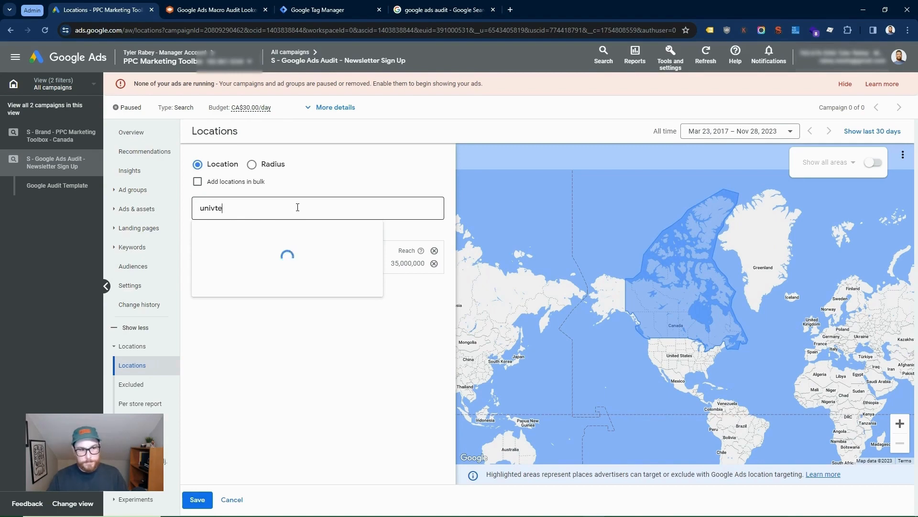
{"action": "type", "text": "d sttes"}
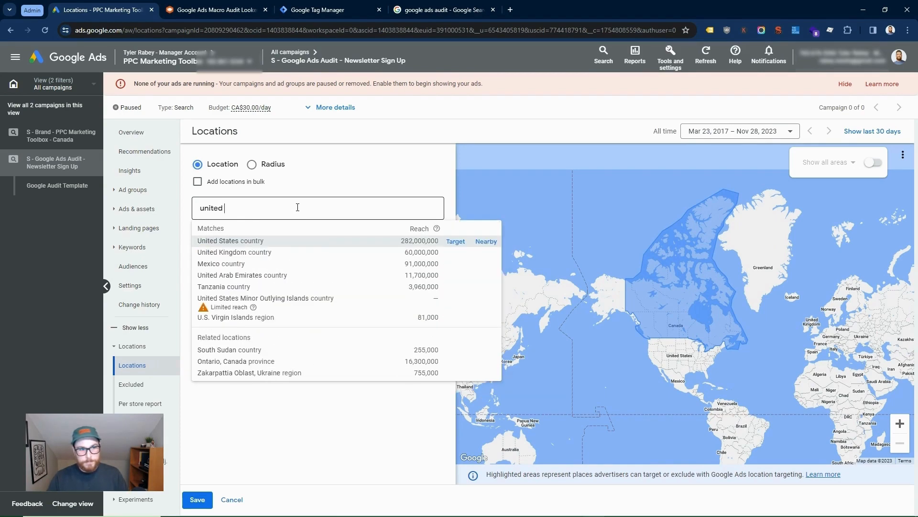
{"action": "key", "text": "BackSpace"}
{"action": "key", "text": "BackSpace"}
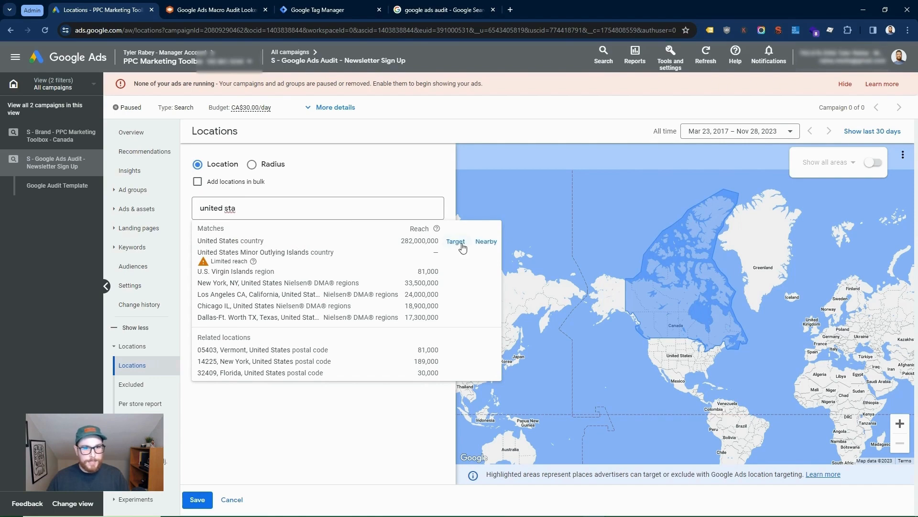
{"action": "left_click", "coordinate": [456, 242]}
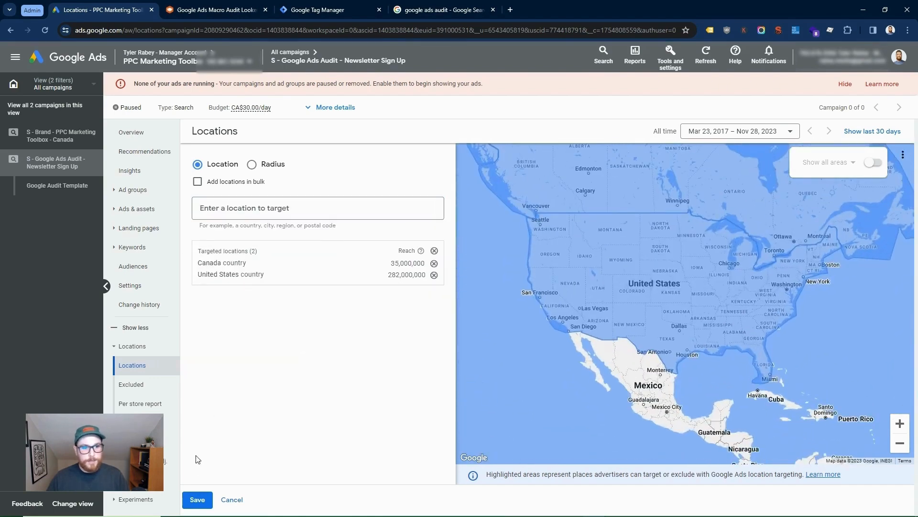
{"action": "left_click", "coordinate": [199, 501]}
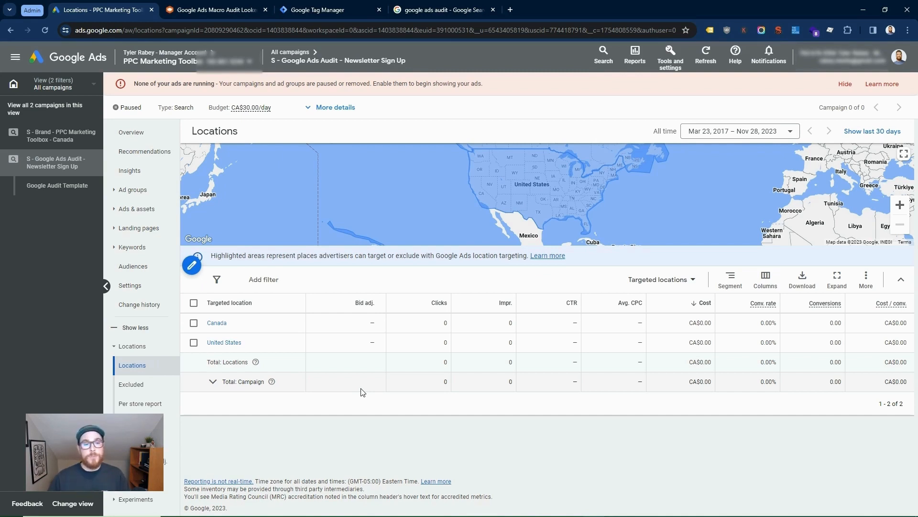
Step: Add a 20 mi radius around Dallas, TX, USA to the campaign's targeted locations
{"action": "left_click", "coordinate": [192, 265]}
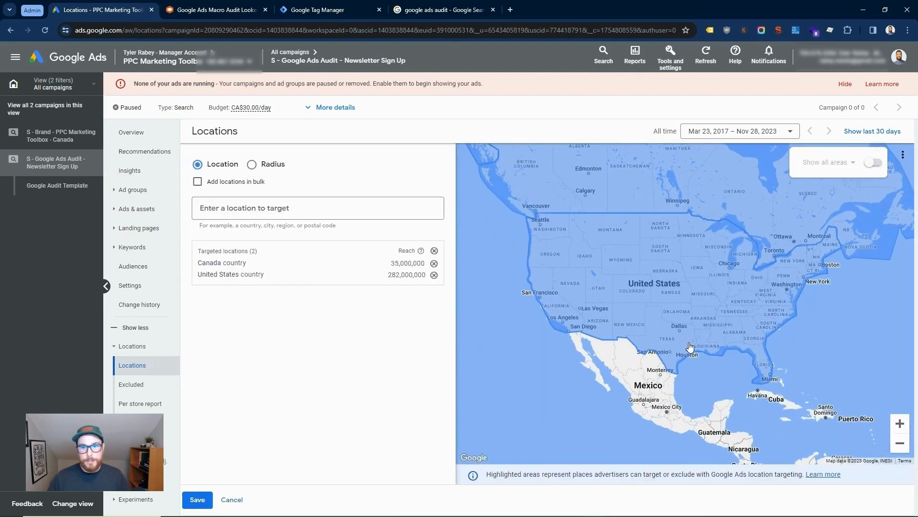
{"action": "left_click", "coordinate": [266, 168]}
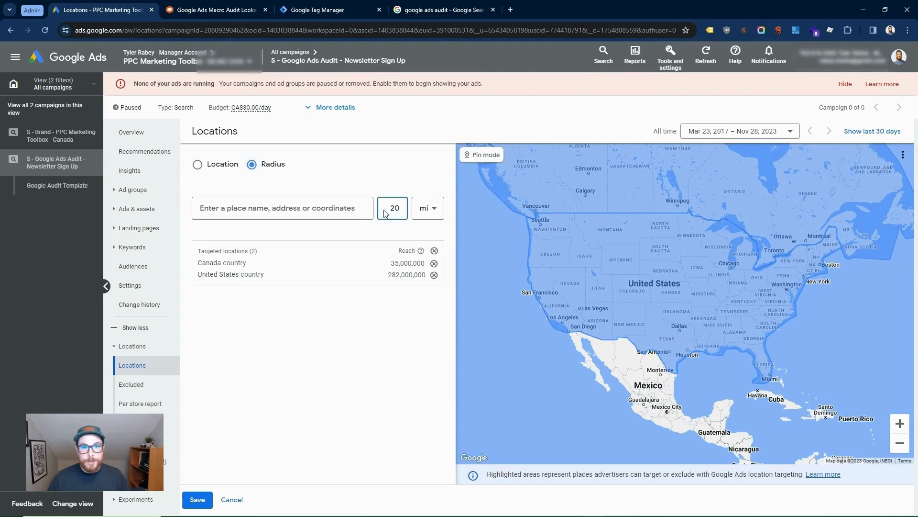
{"action": "left_click", "coordinate": [281, 206]}
{"action": "type", "text": "dallas"}
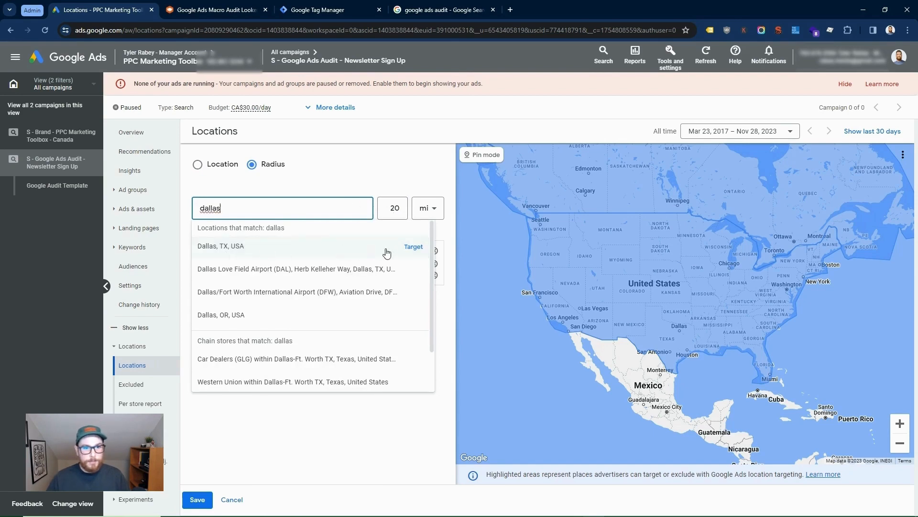
{"action": "left_click", "coordinate": [412, 247]}
Step: Set the Dallas target's radius to 5 mi, and remove that target before saving the campaign's locations
{"action": "left_click", "coordinate": [395, 212]}
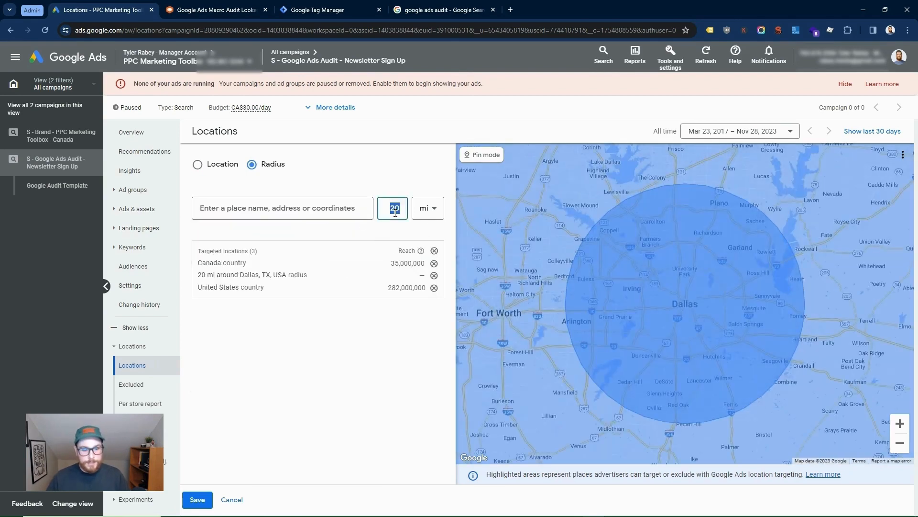
{"action": "type", "text": "5"}
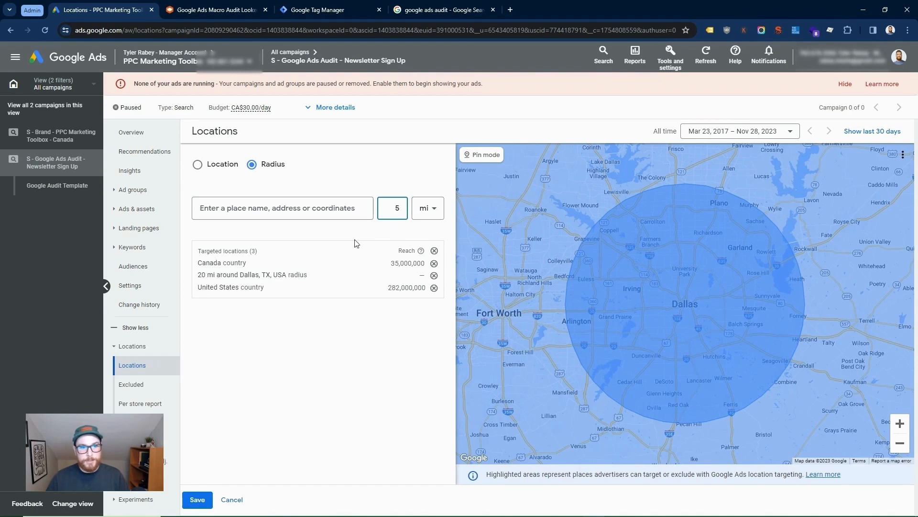
{"action": "left_click", "coordinate": [377, 276]}
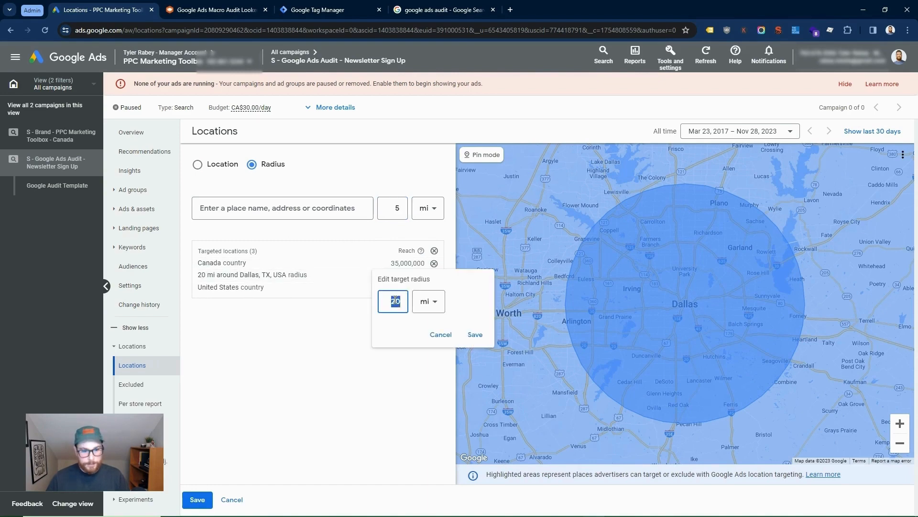
{"action": "type", "text": "5"}
{"action": "left_click", "coordinate": [474, 335]}
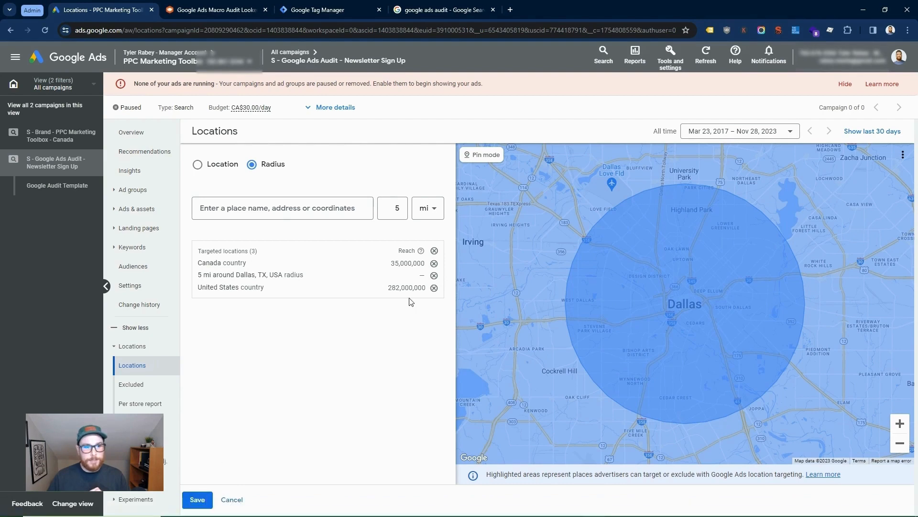
{"action": "left_click", "coordinate": [434, 276]}
{"action": "left_click", "coordinate": [197, 499]}
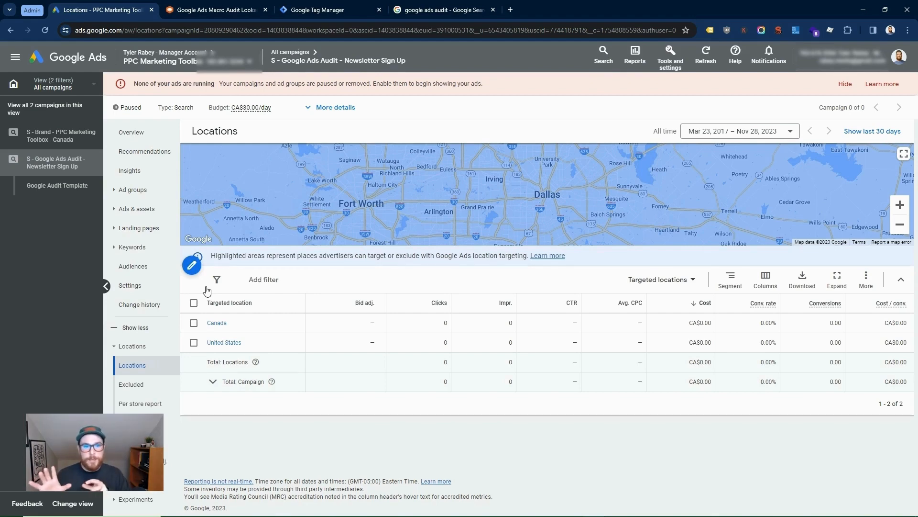
Step: Review the campaign's matched locations and the targeted locations across all campaigns, and return to the campaign list
{"action": "left_click", "coordinate": [688, 278]}
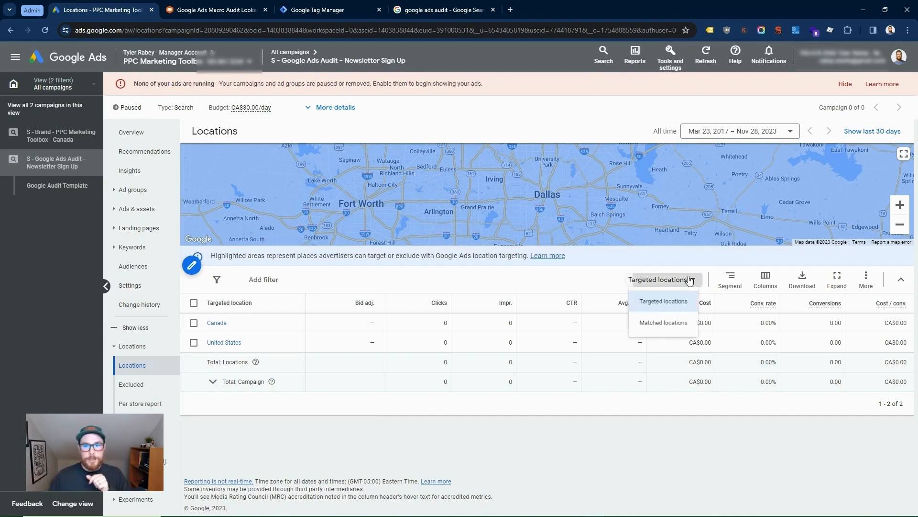
{"action": "left_click", "coordinate": [668, 326]}
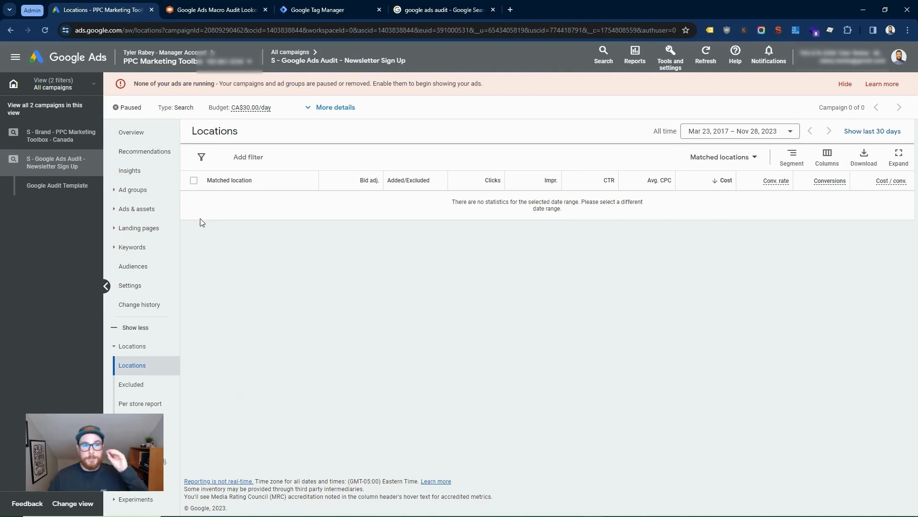
{"action": "left_click", "coordinate": [290, 52]}
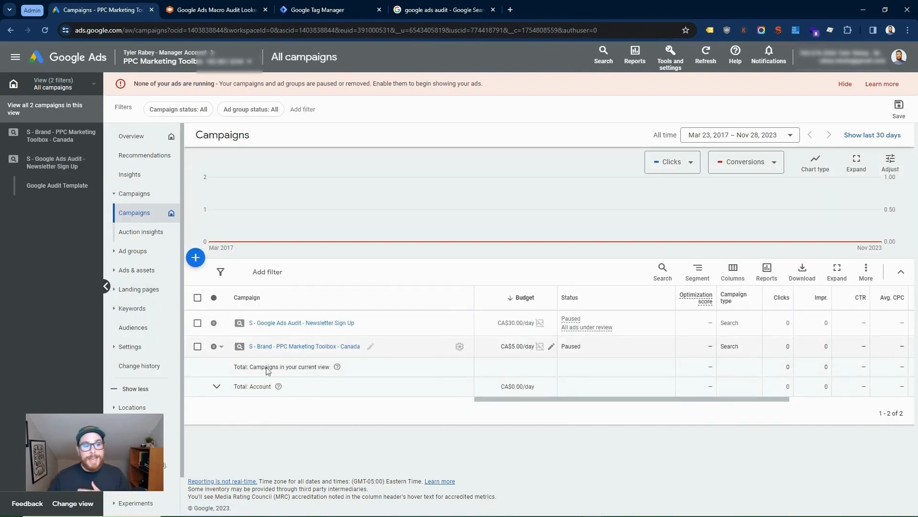
{"action": "left_click", "coordinate": [132, 407]}
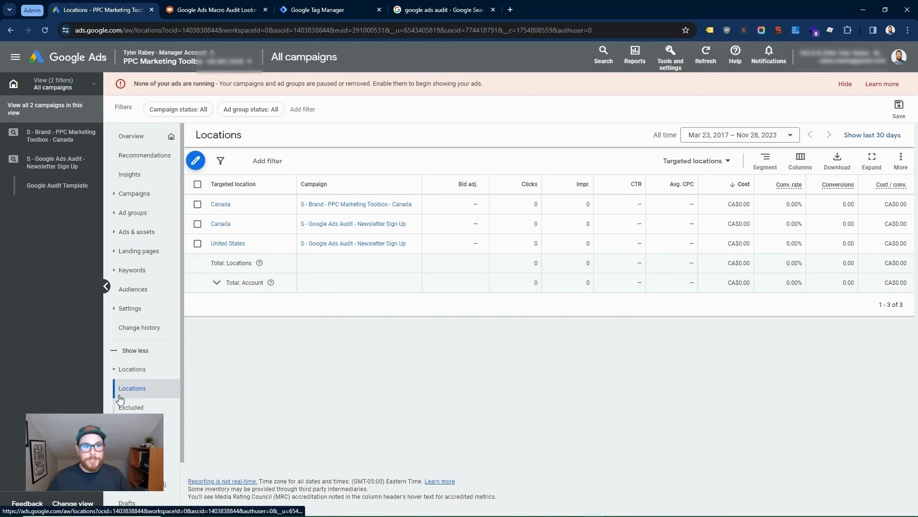
{"action": "left_click", "coordinate": [132, 369]}
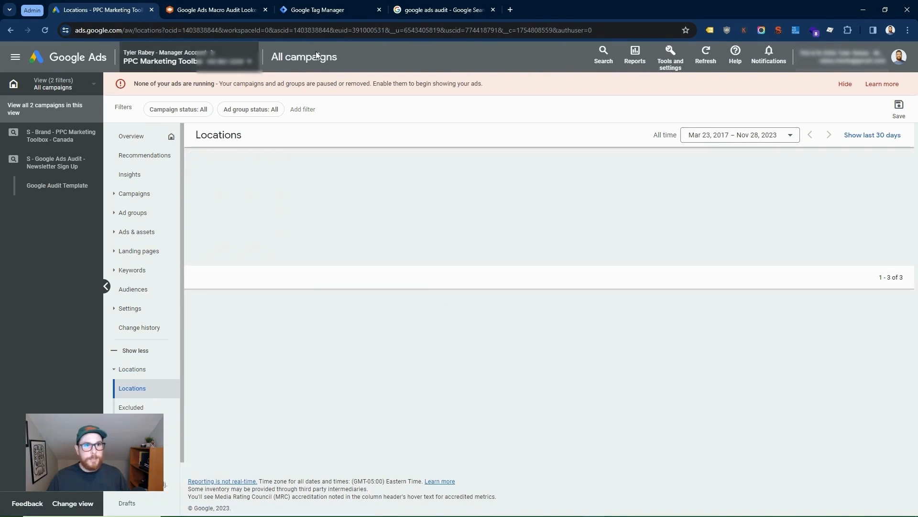
{"action": "left_click", "coordinate": [296, 57]}
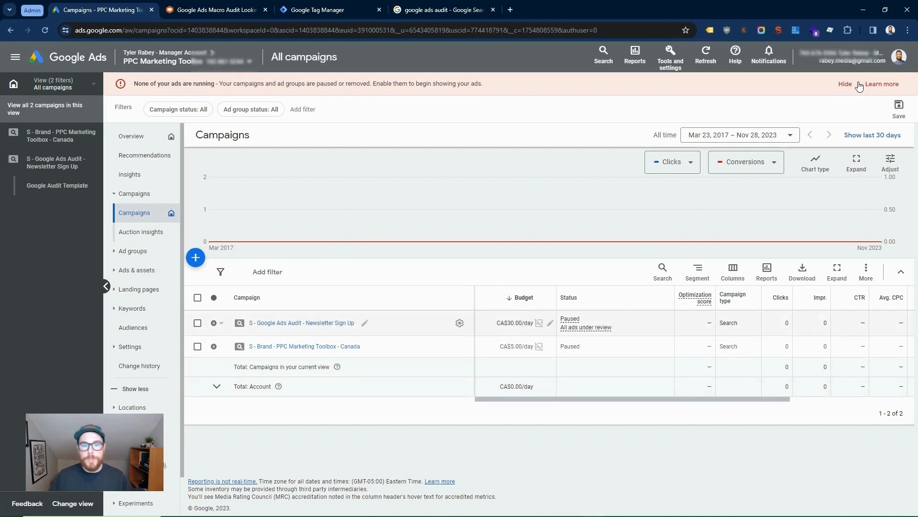
Step: Open the account's conversions in the updated Google Ads version and start a new website conversion action
{"action": "left_click", "coordinate": [672, 57]}
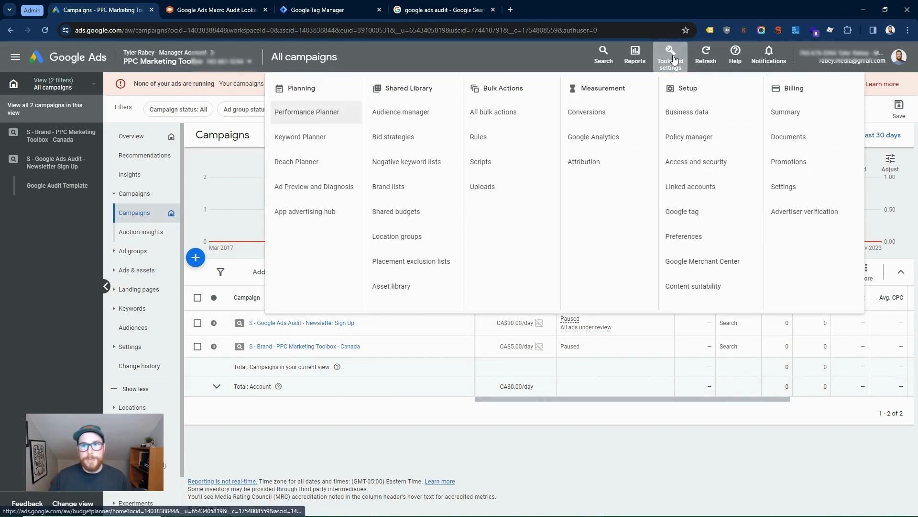
{"action": "left_click", "coordinate": [591, 113]}
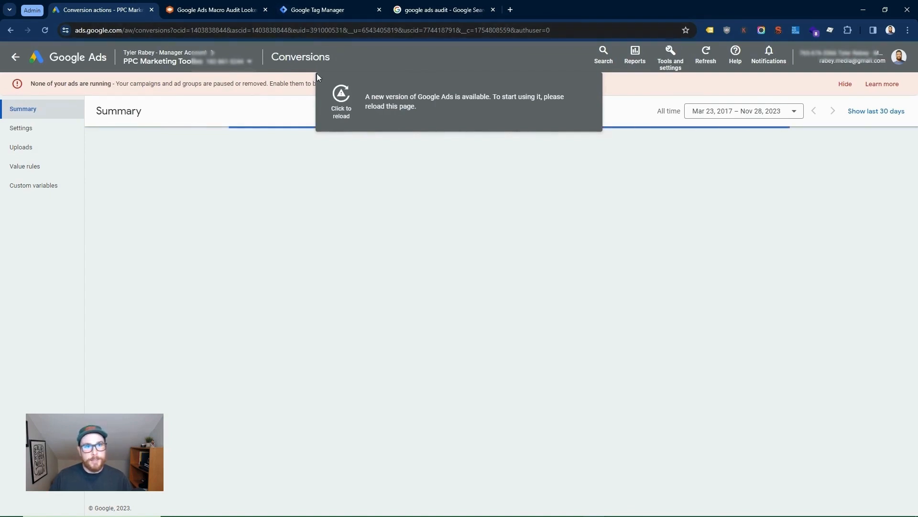
{"action": "left_click", "coordinate": [340, 96]}
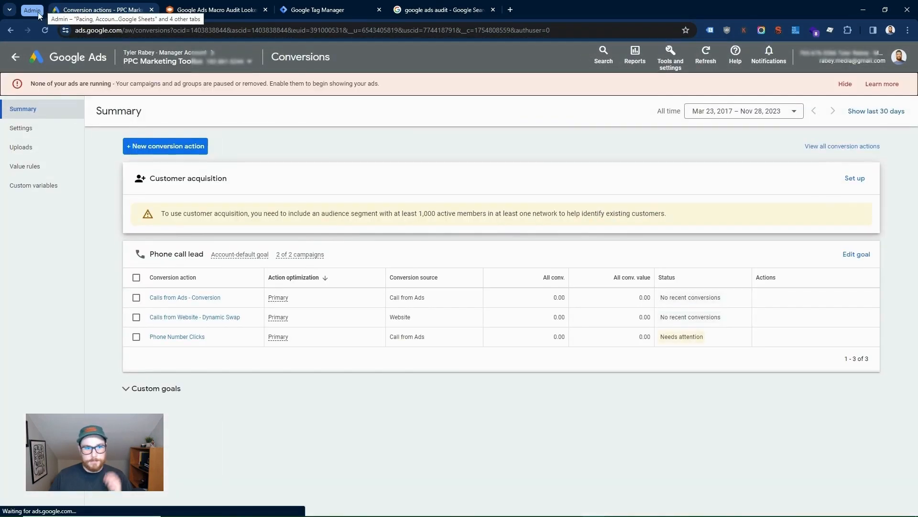
{"action": "left_click", "coordinate": [158, 148]}
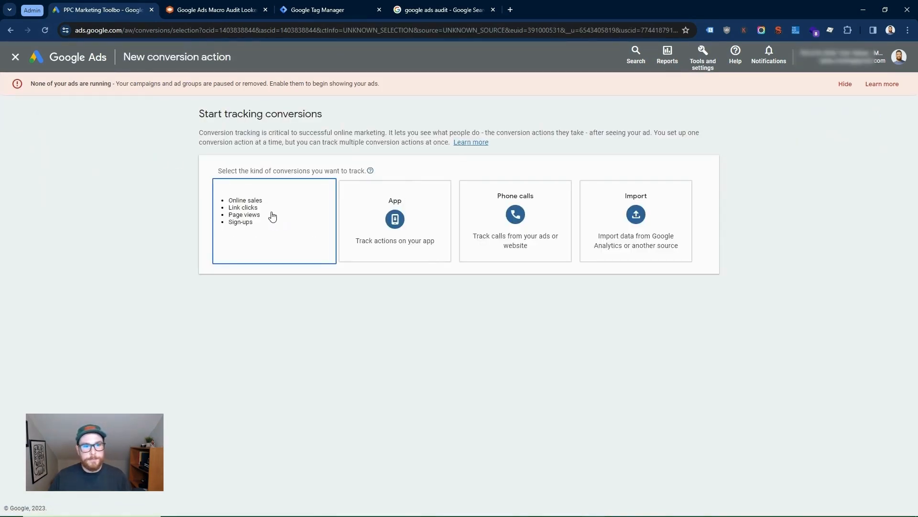
{"action": "left_click", "coordinate": [274, 218]}
Step: Copy the Google Ads Macro Audit landing page's URL into the website domain and scan it for conversion measurement
{"action": "left_click", "coordinate": [256, 226]}
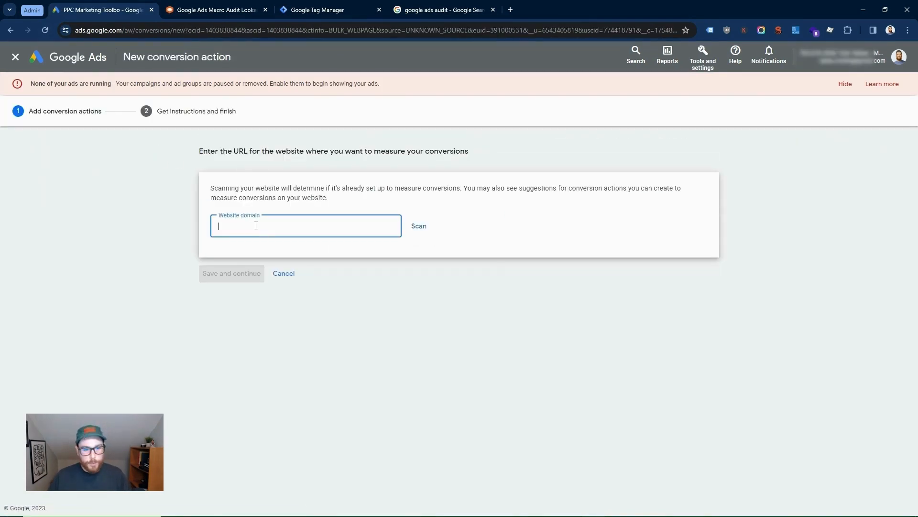
{"action": "left_click", "coordinate": [215, 9]}
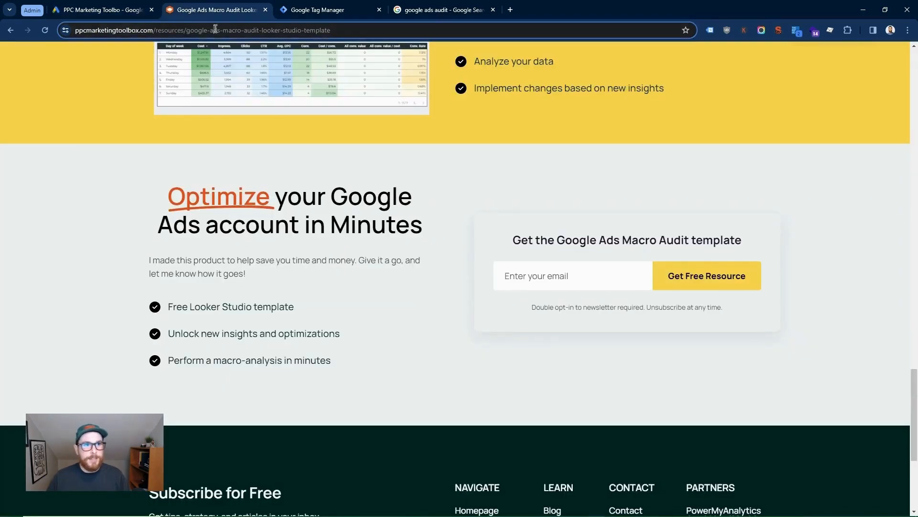
{"action": "left_click", "coordinate": [214, 31]}
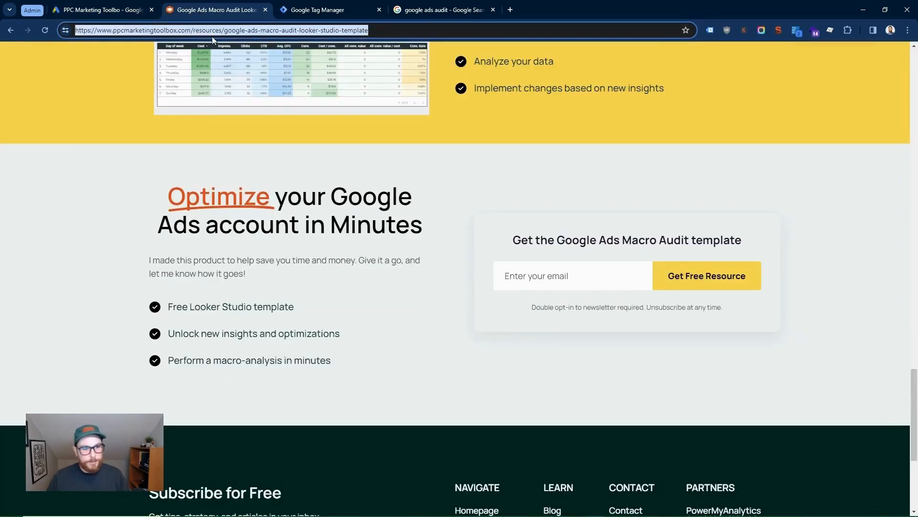
{"action": "left_click", "coordinate": [93, 7]}
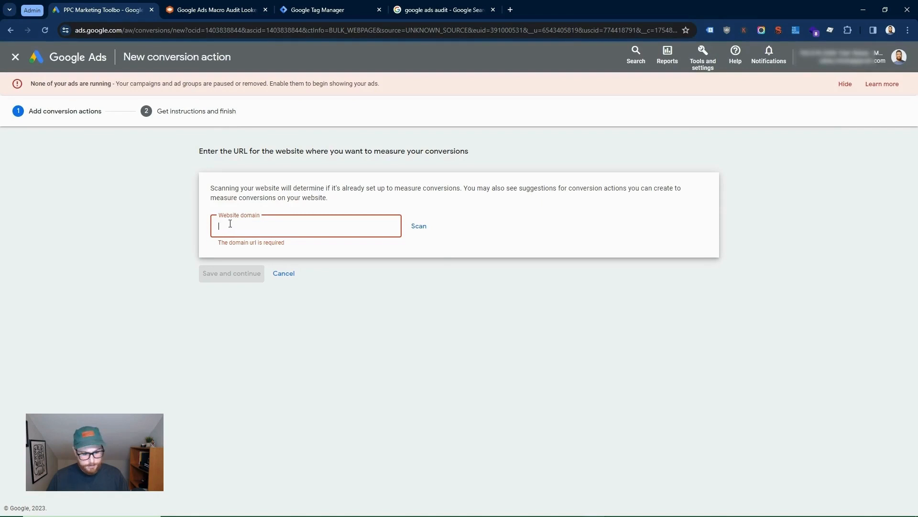
{"action": "key", "text": "ctrl+v"}
{"action": "left_click", "coordinate": [427, 229]}
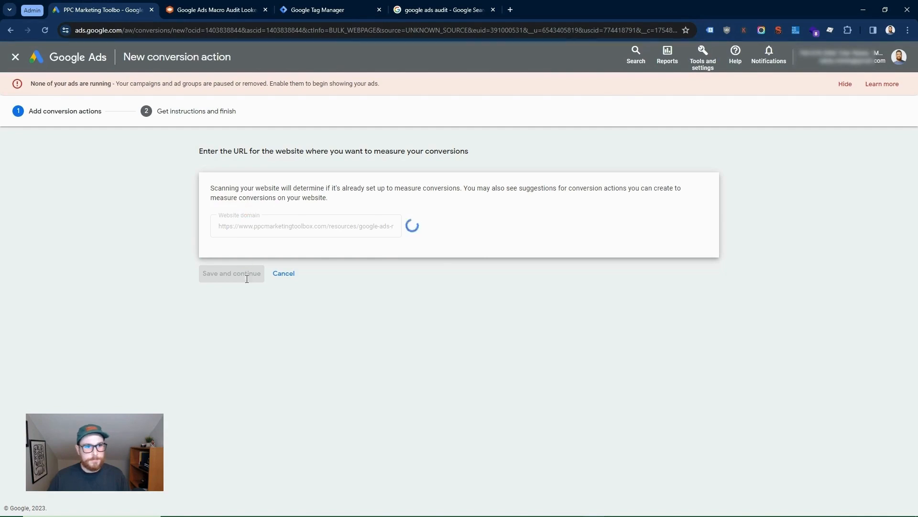
Step: Add a conversion action manually and set its goal category to Sign-up
{"action": "scroll", "coordinate": [315, 272], "scroll_direction": "down", "scroll_amount": 3}
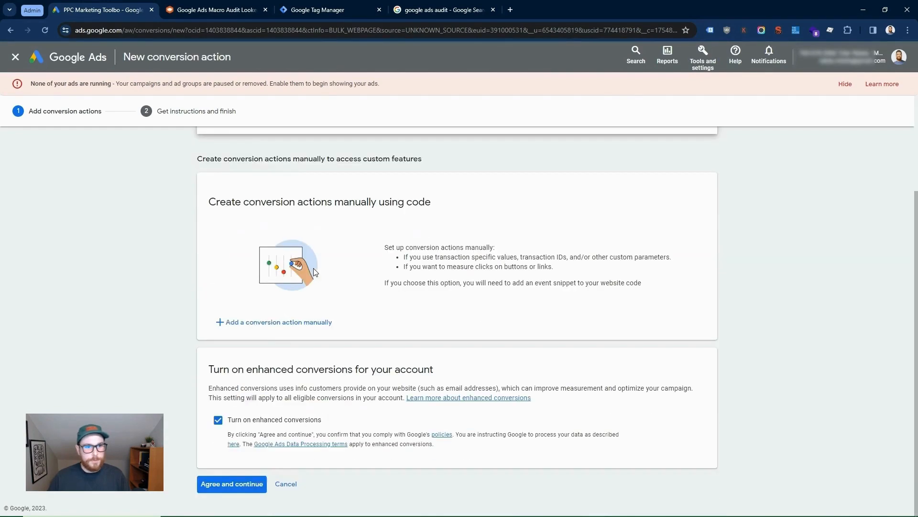
{"action": "left_click", "coordinate": [273, 325]}
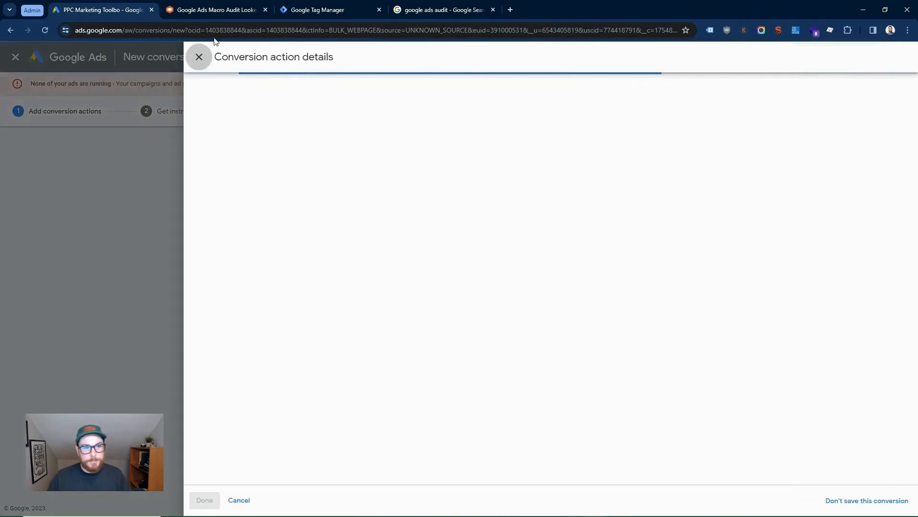
{"action": "left_click", "coordinate": [432, 178]}
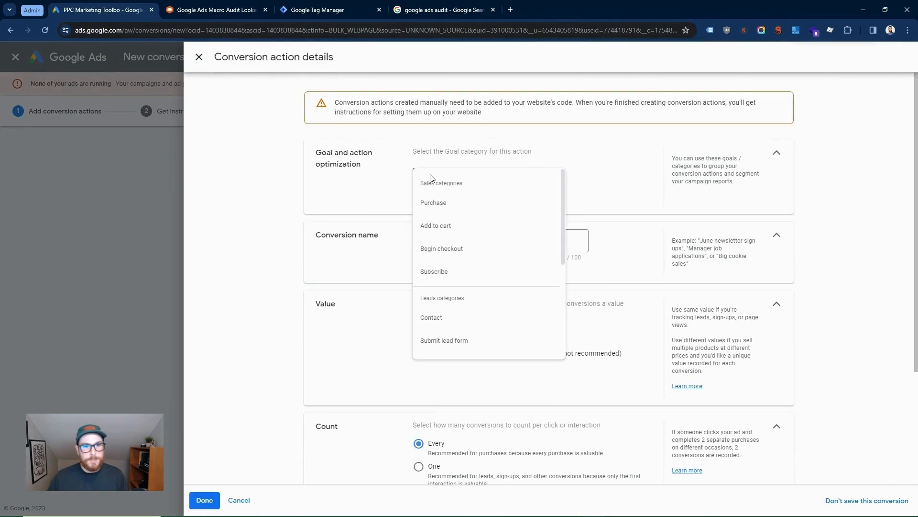
{"action": "scroll", "coordinate": [473, 246], "scroll_direction": "down", "scroll_amount": 3}
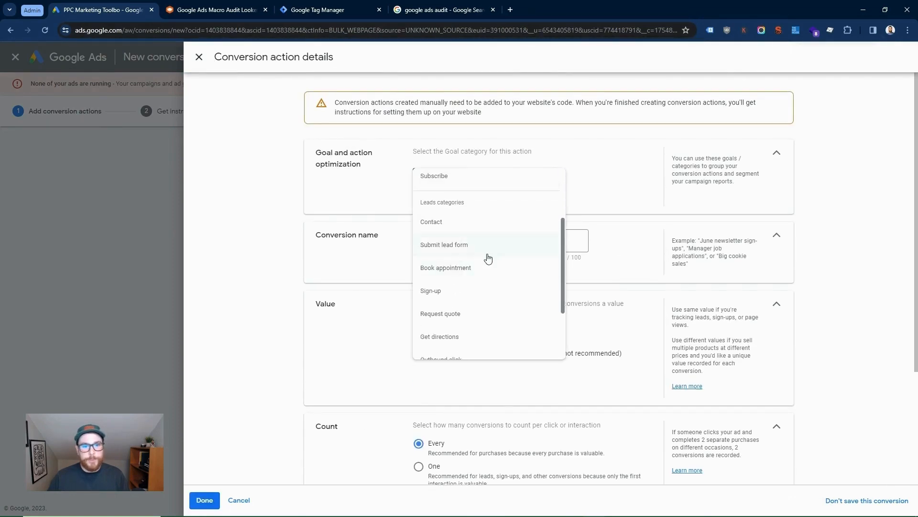
{"action": "scroll", "coordinate": [487, 258], "scroll_direction": "down", "scroll_amount": 2}
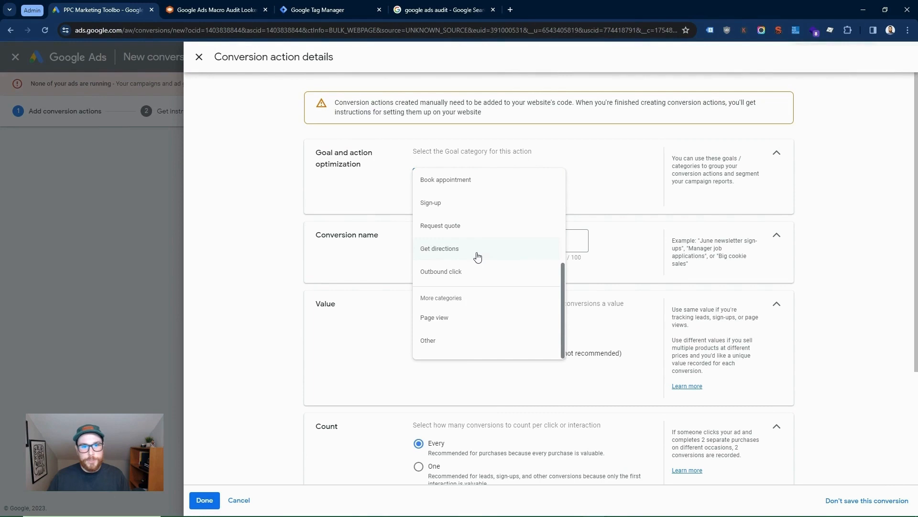
{"action": "scroll", "coordinate": [478, 257], "scroll_direction": "up", "scroll_amount": 2}
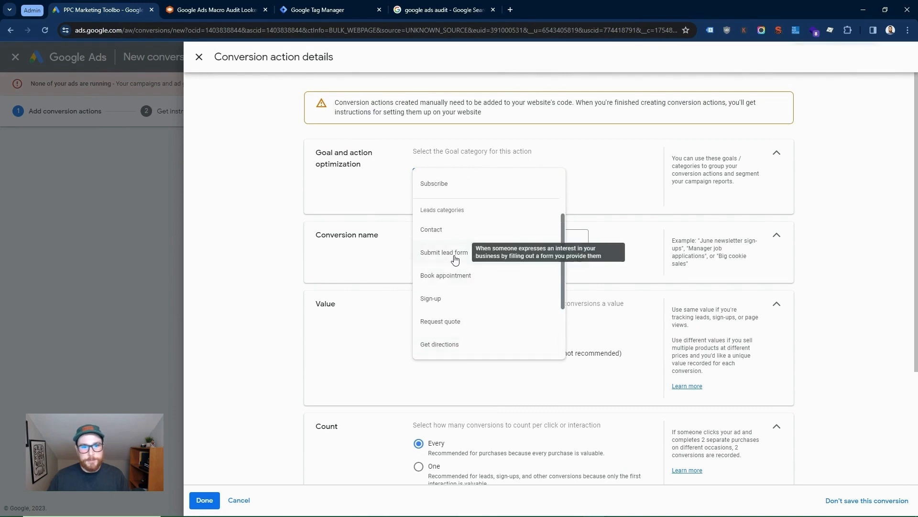
{"action": "left_click", "coordinate": [453, 303]}
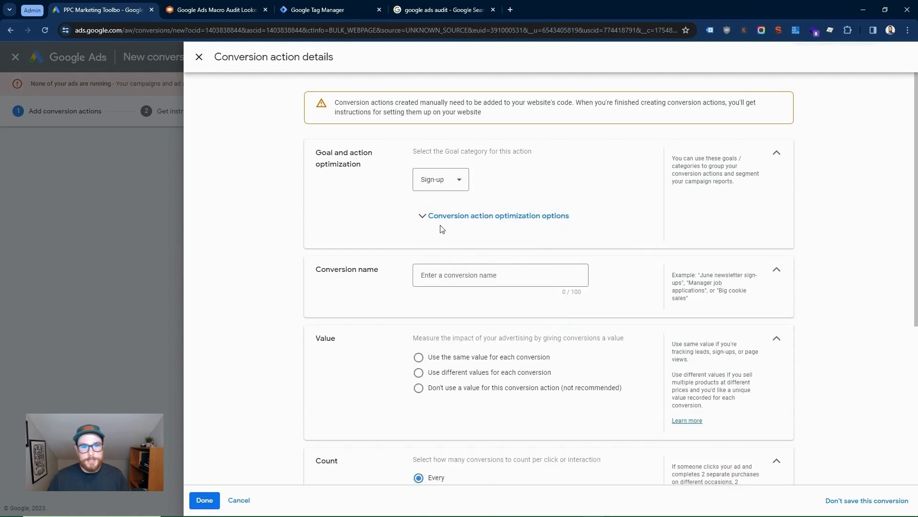
Step: Show the conversion action's optimization options and name the conversion "Google Ads Audit - Newsletter Sign up"
{"action": "left_click", "coordinate": [434, 218]}
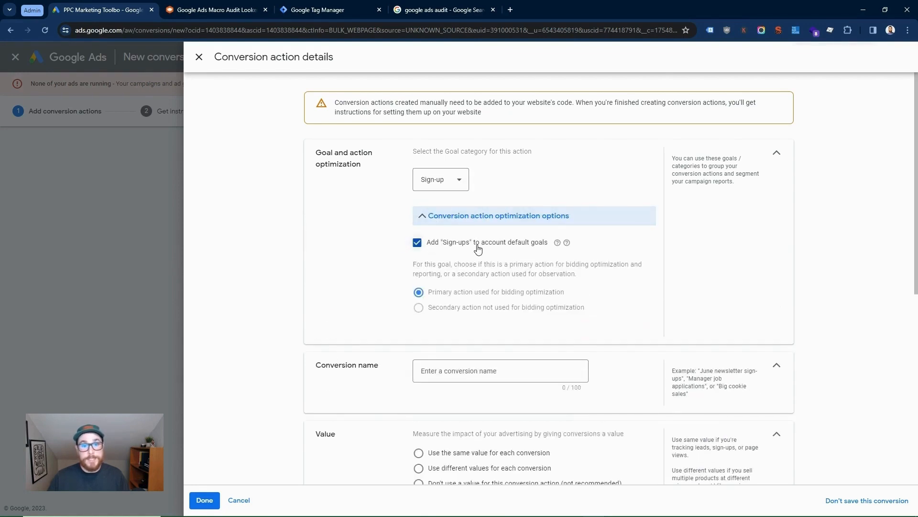
{"action": "scroll", "coordinate": [432, 246], "scroll_direction": "down", "scroll_amount": 1}
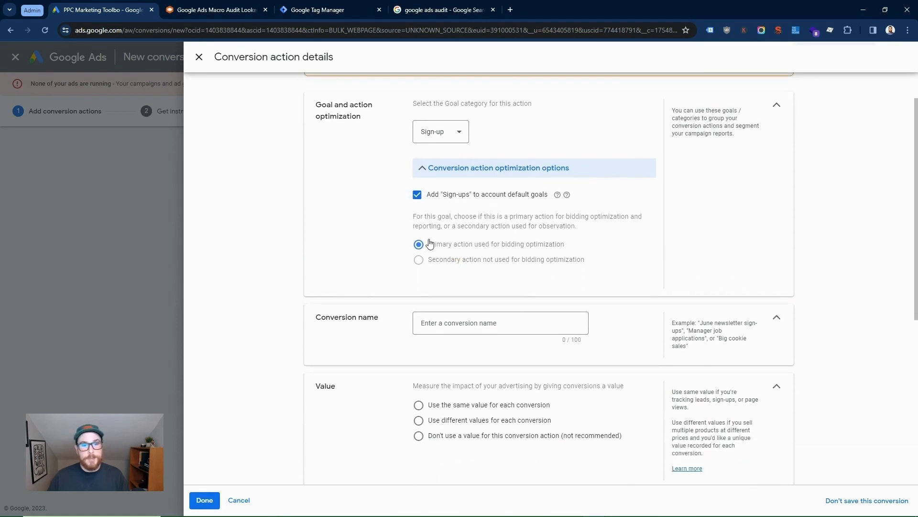
{"action": "left_click", "coordinate": [481, 322]}
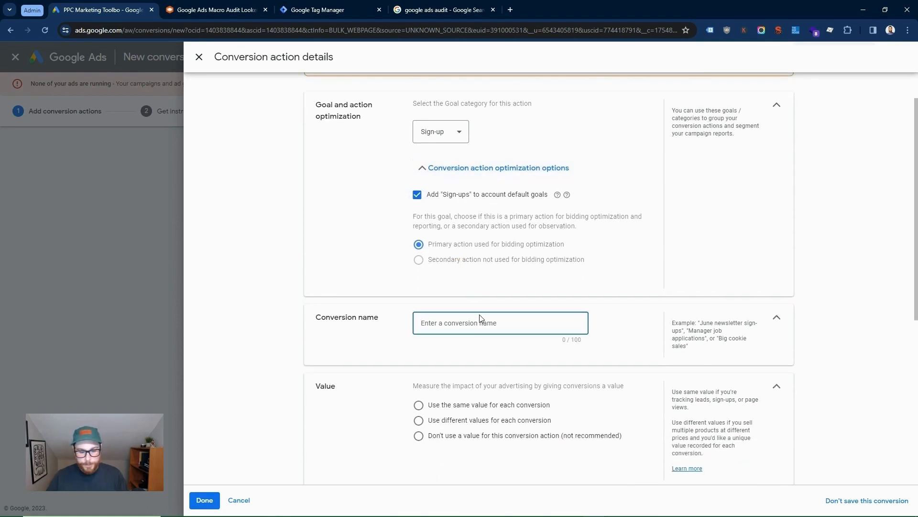
{"action": "type", "text": "Google Ads Audit - New"}
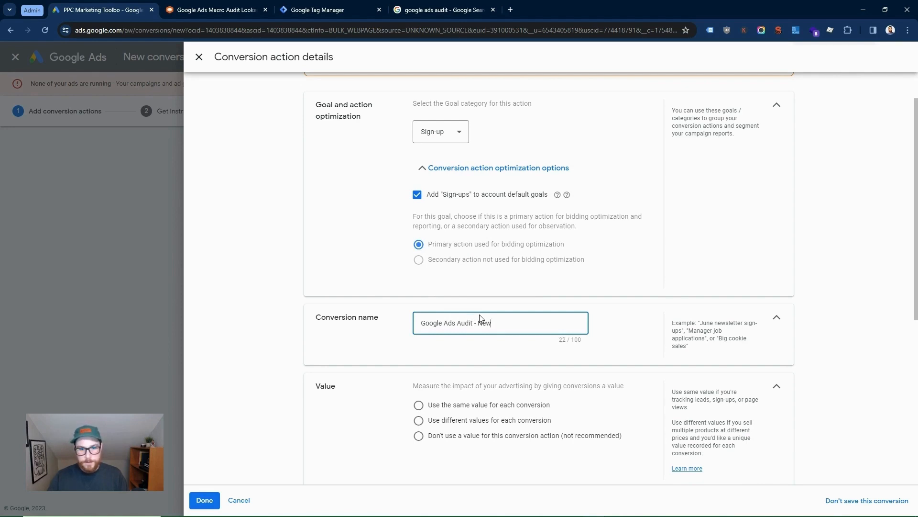
{"action": "type", "text": "sletter Sign up"}
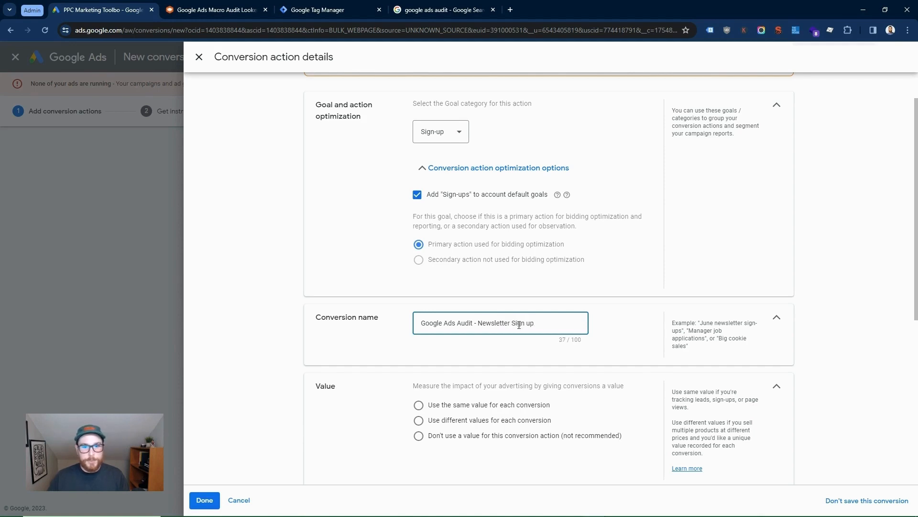
Step: Use the same value of 50 Canadian dollars for each conversion and count only one conversion per interaction
{"action": "scroll", "coordinate": [427, 262], "scroll_direction": "down", "scroll_amount": 1}
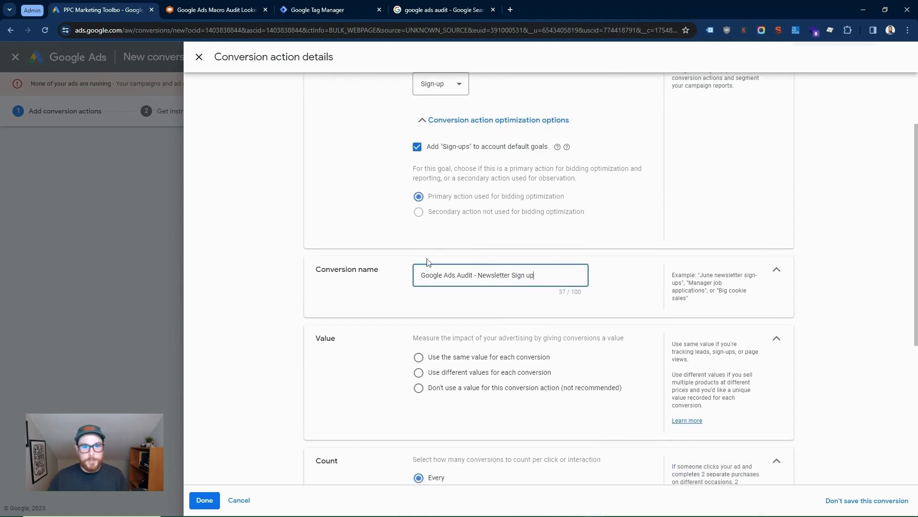
{"action": "scroll", "coordinate": [507, 372], "scroll_direction": "down", "scroll_amount": 1}
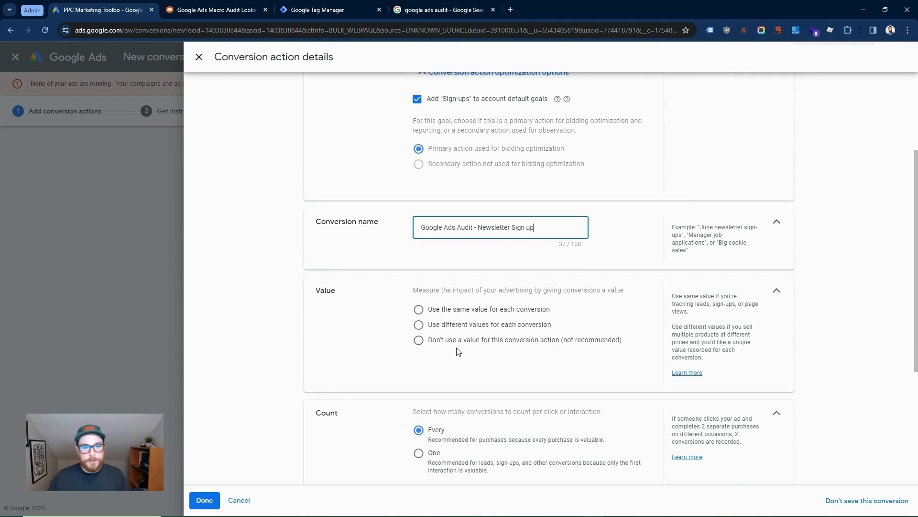
{"action": "left_click", "coordinate": [447, 309]}
{"action": "left_click", "coordinate": [561, 358]}
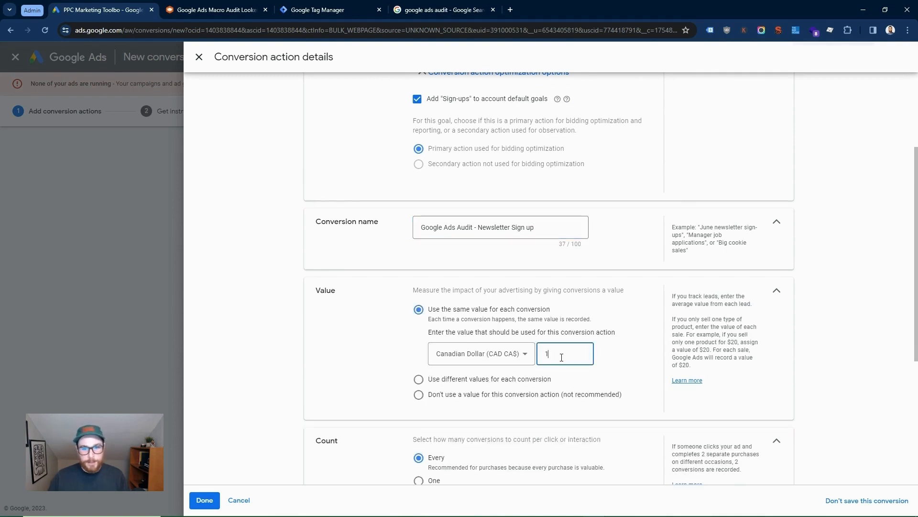
{"action": "scroll", "coordinate": [556, 354], "scroll_direction": "down", "scroll_amount": 2}
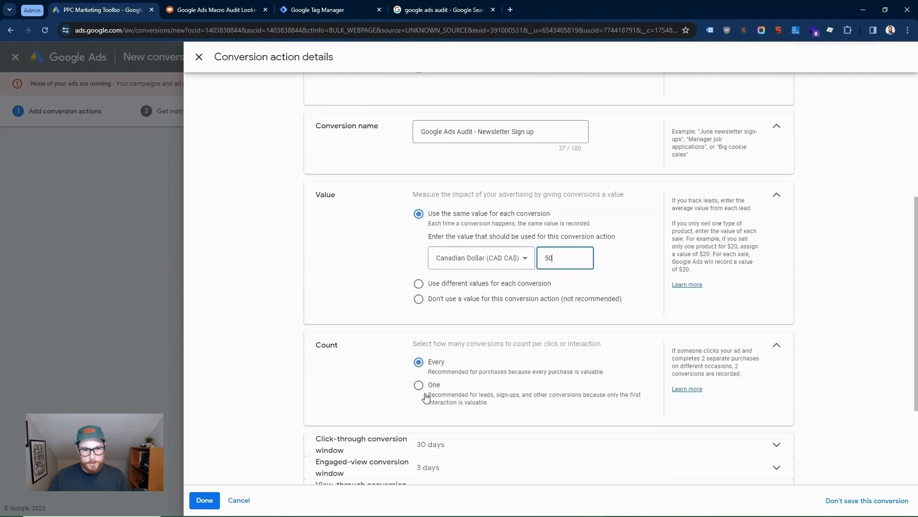
{"action": "left_click", "coordinate": [419, 385]}
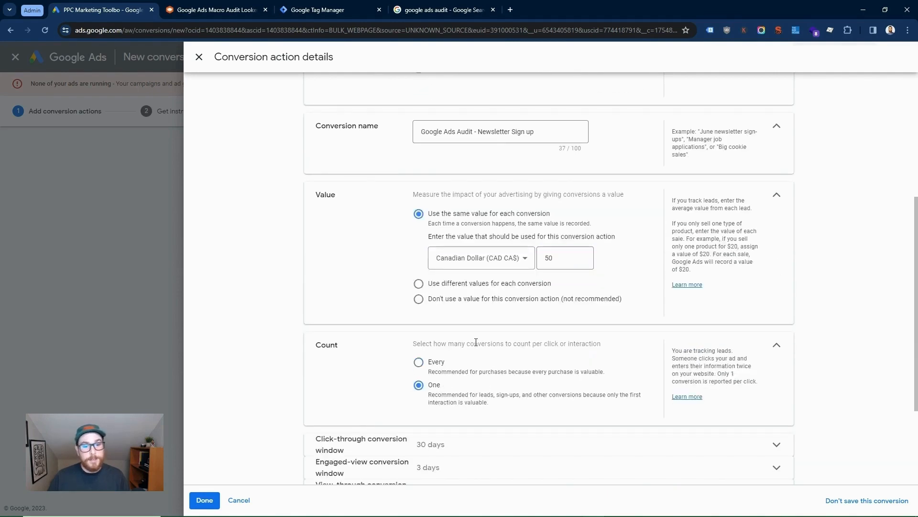
Step: Turn off Enhanced CPC for manual bidding campaigns and finish the conversion action's details
{"action": "scroll", "coordinate": [476, 342], "scroll_direction": "down", "scroll_amount": 2}
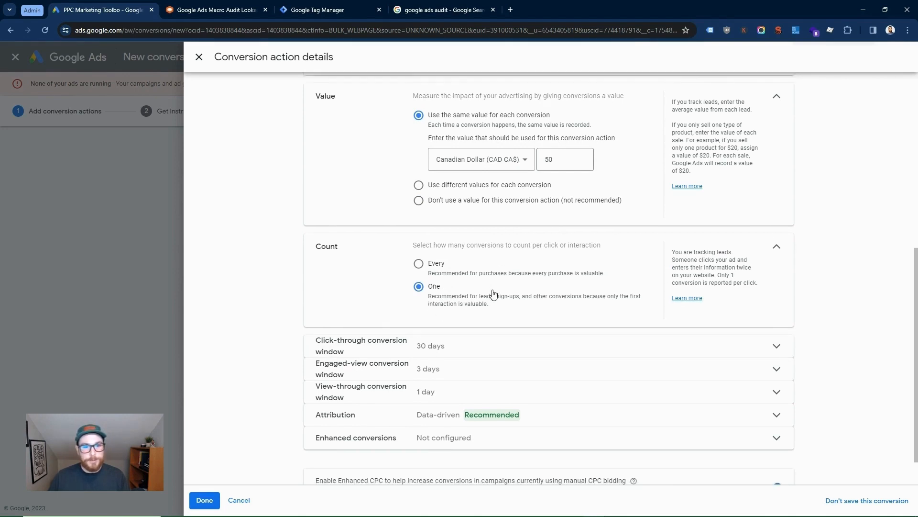
{"action": "scroll", "coordinate": [448, 288], "scroll_direction": "down", "scroll_amount": 1}
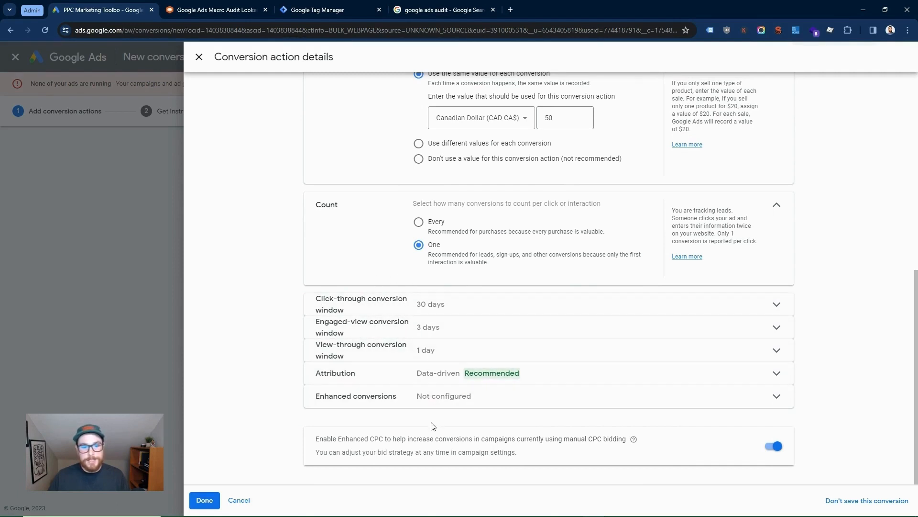
{"action": "left_click", "coordinate": [773, 446]}
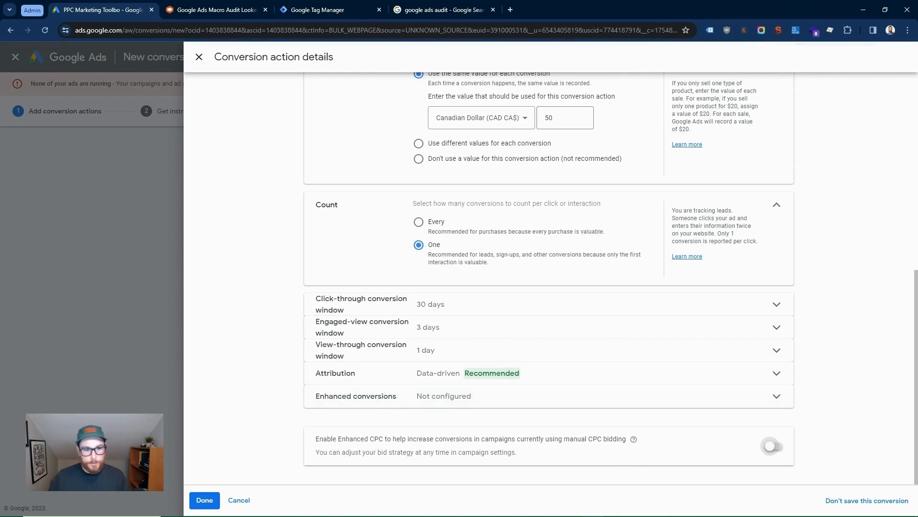
{"action": "left_click", "coordinate": [210, 501]}
Step: Turn off enhanced conversions for the account, then save and continue to the tag instructions
{"action": "scroll", "coordinate": [454, 308], "scroll_direction": "down", "scroll_amount": 1}
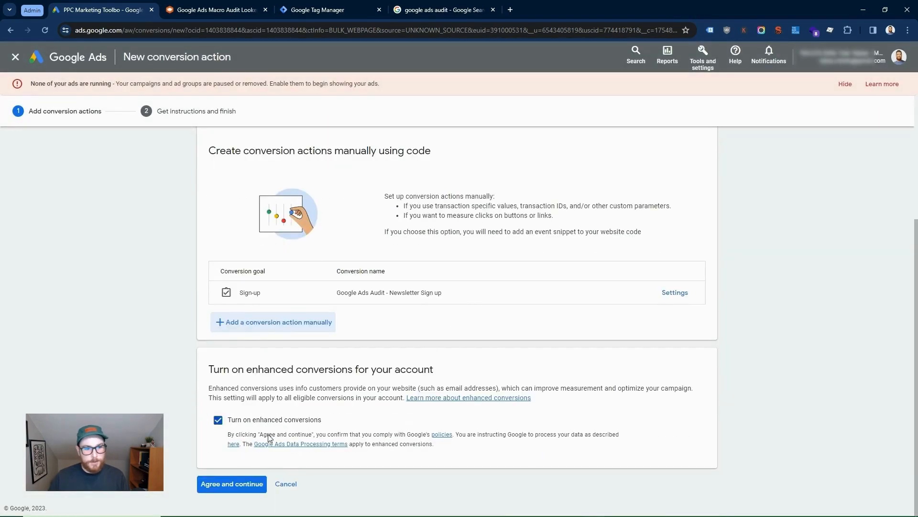
{"action": "left_click", "coordinate": [218, 420]}
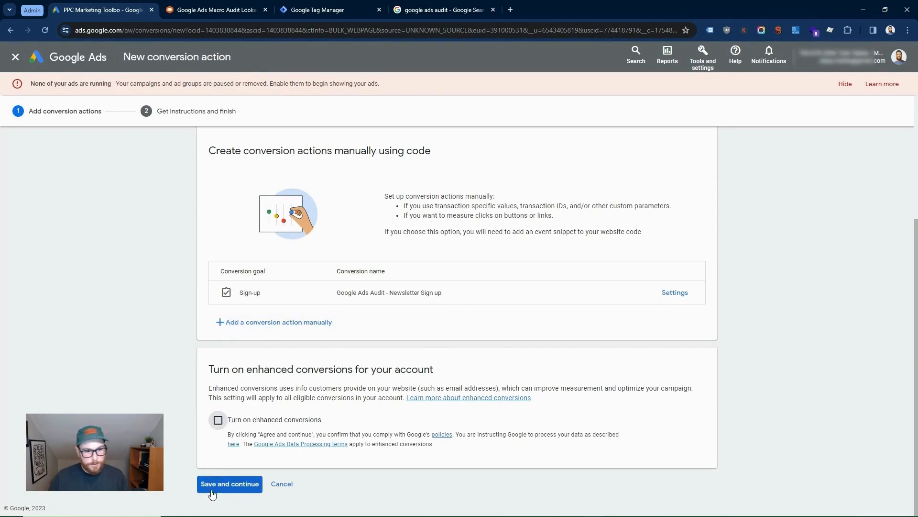
{"action": "left_click", "coordinate": [225, 485]}
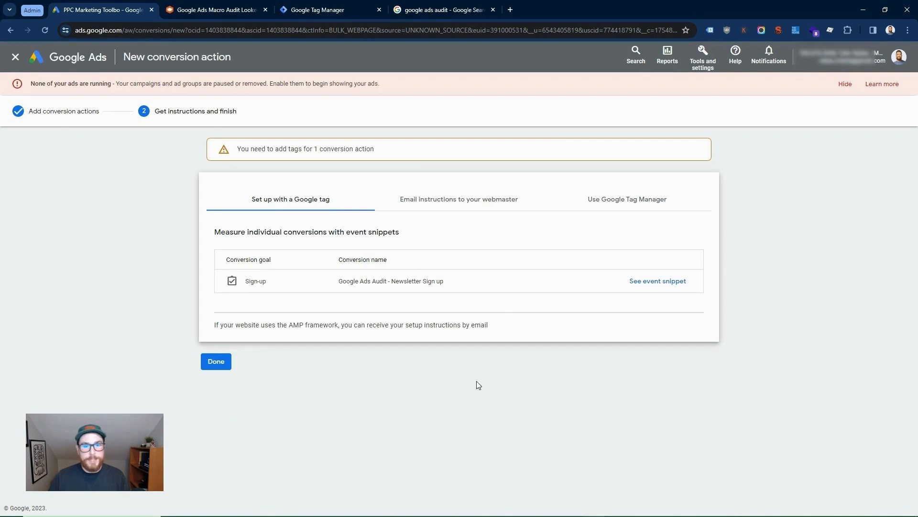
Step: Show the Google Tag Manager setup instructions for the conversion action and copy its conversion ID
{"action": "left_click", "coordinate": [641, 201]}
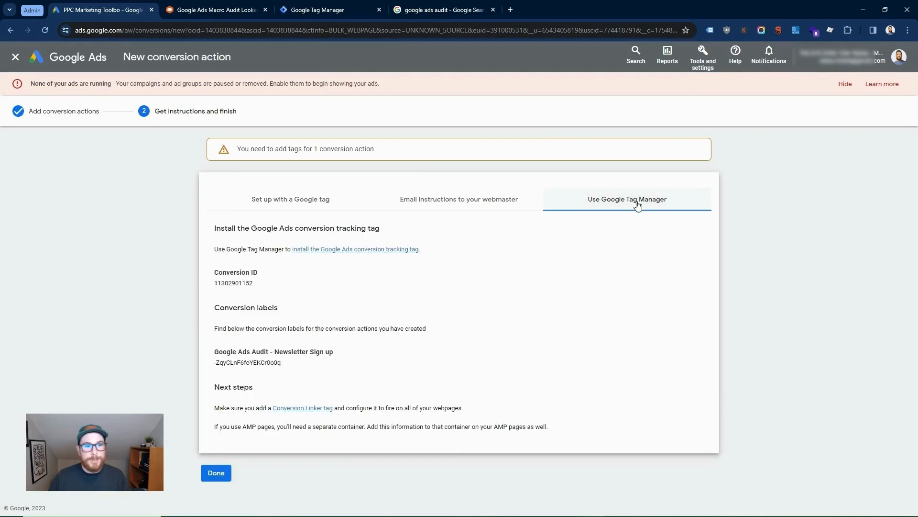
{"action": "double_click", "coordinate": [242, 284]}
{"action": "triple_click", "coordinate": [252, 364]}
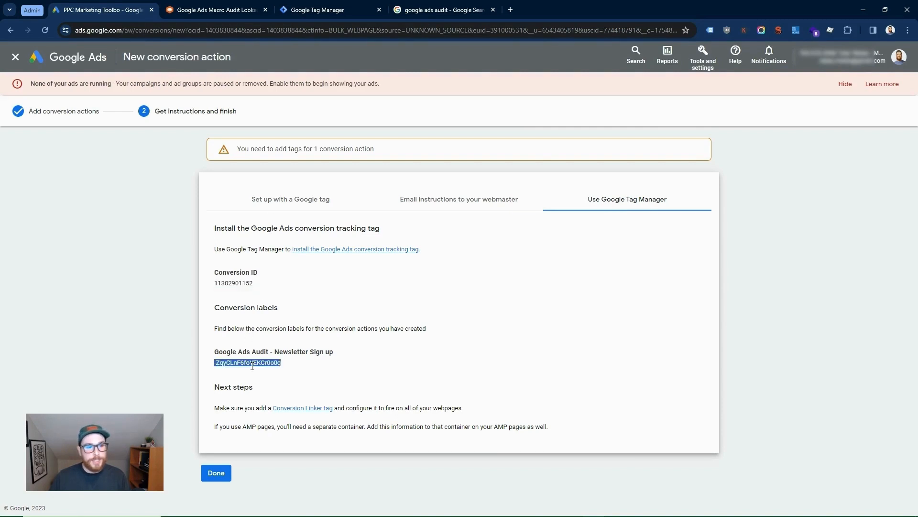
{"action": "double_click", "coordinate": [244, 285]}
{"action": "key", "text": "ctrl+c"}
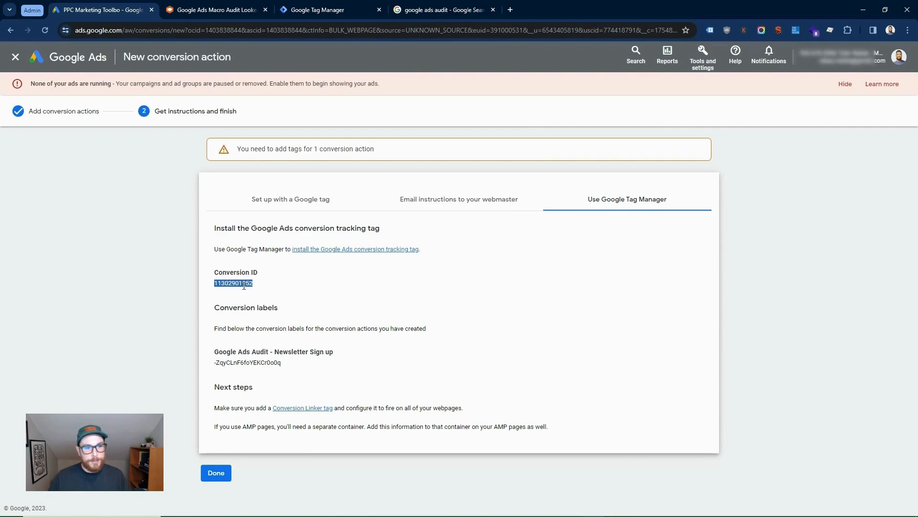
Step: Switch to Google Tag Manager, examine the container's existing triggers and return to its tags
{"action": "left_click", "coordinate": [311, 8]}
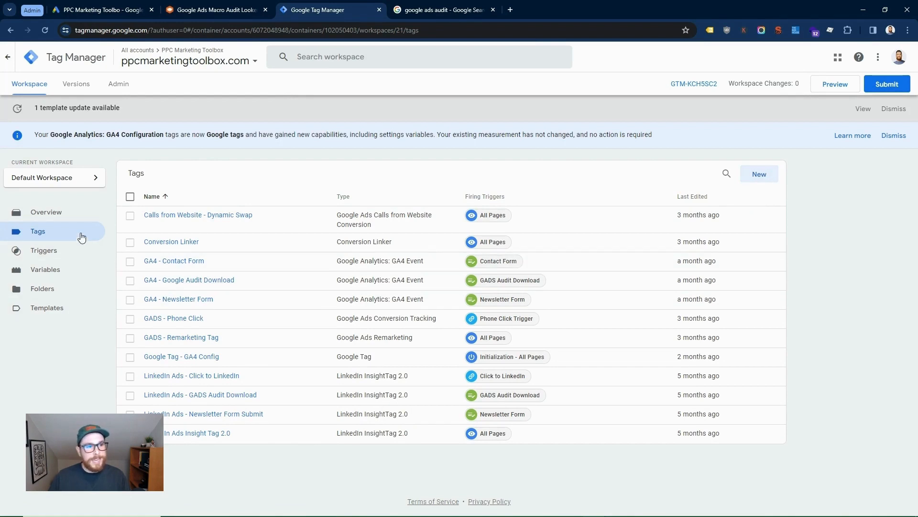
{"action": "left_click", "coordinate": [50, 252]}
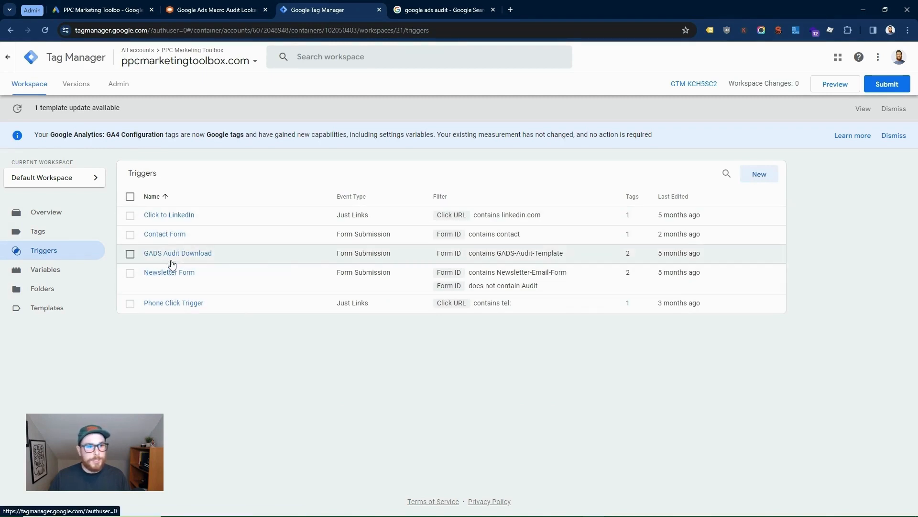
{"action": "left_click", "coordinate": [73, 236]}
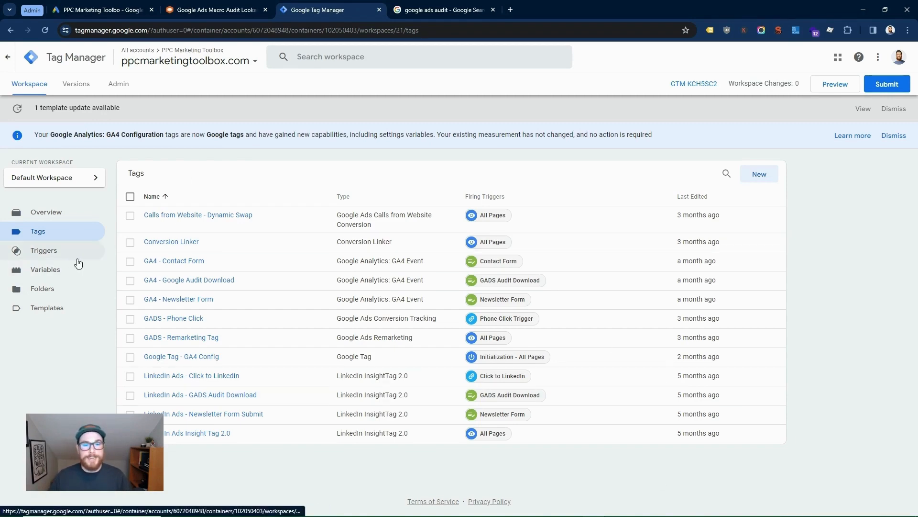
Step: Create a new tag named "GADS - Google Ads Audit Sign Up"
{"action": "left_click", "coordinate": [759, 175]}
{"action": "left_click", "coordinate": [281, 56]}
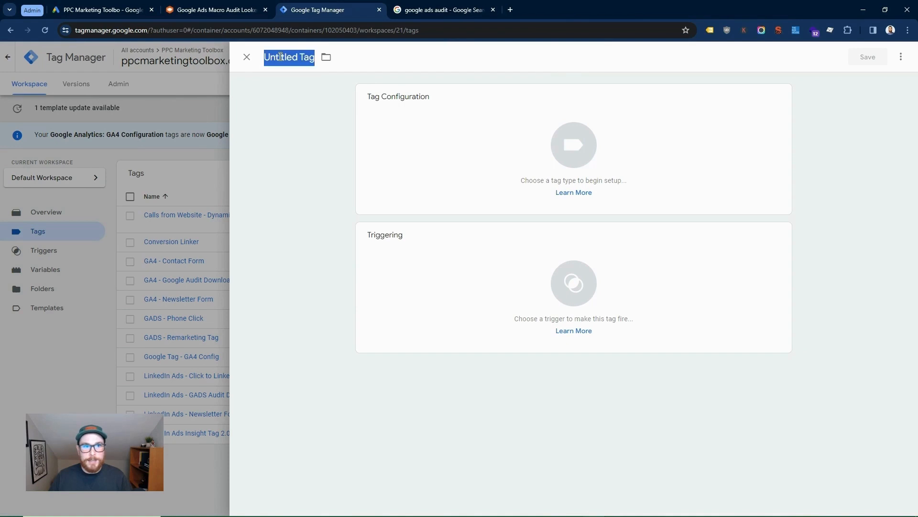
{"action": "type", "text": "GADS - G"}
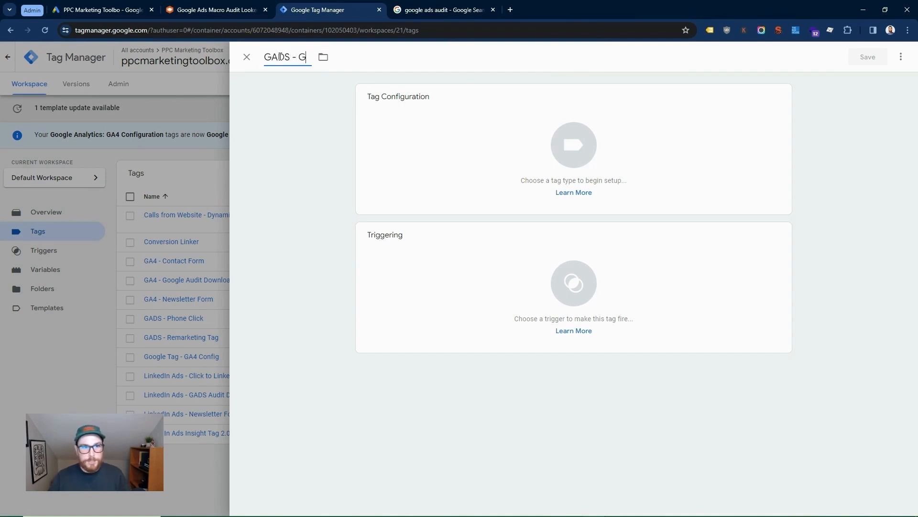
{"action": "type", "text": "oogle Ads Au"}
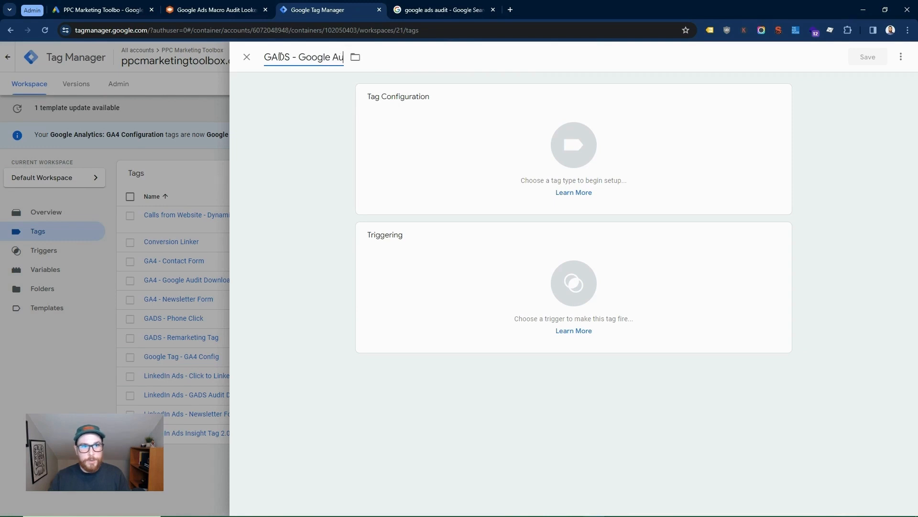
{"action": "type", "text": "d"}
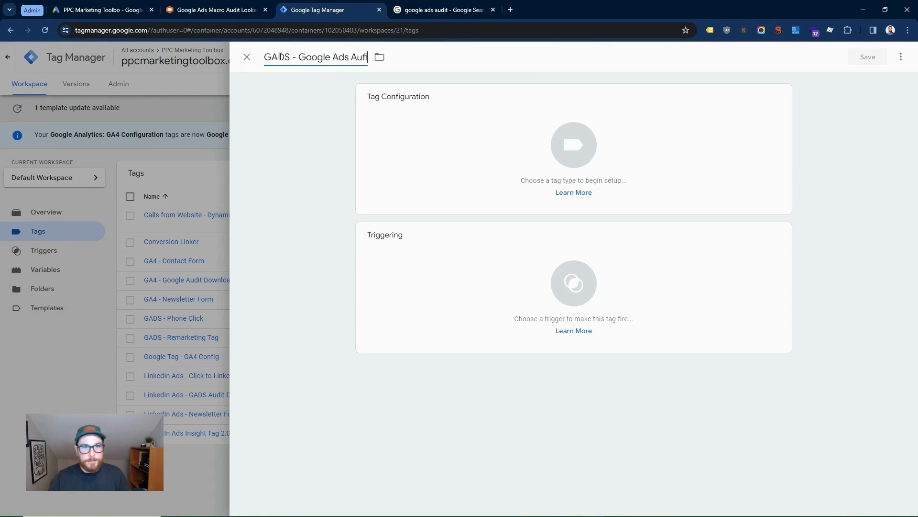
{"action": "type", "text": "it Sign Up"}
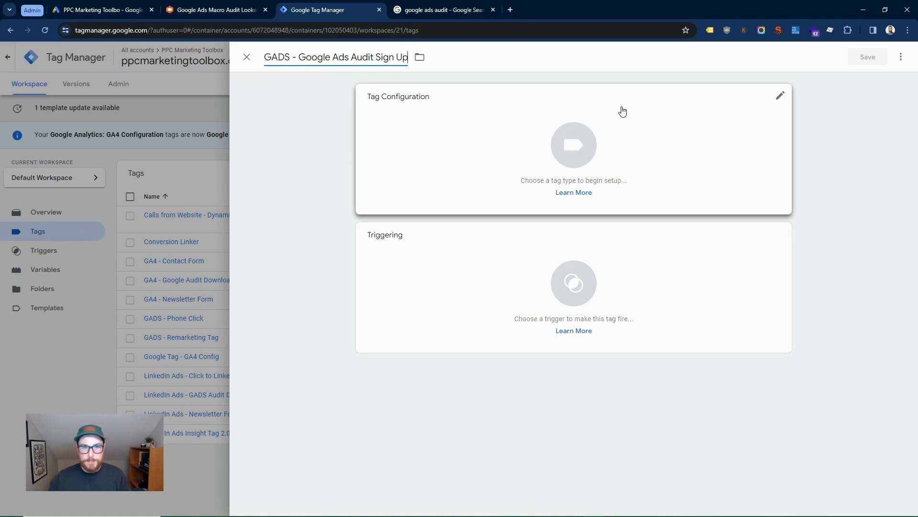
Step: Set the tag type to Google Ads Conversion Tracking and paste the copied conversion ID into the tag
{"action": "left_click", "coordinate": [568, 157]}
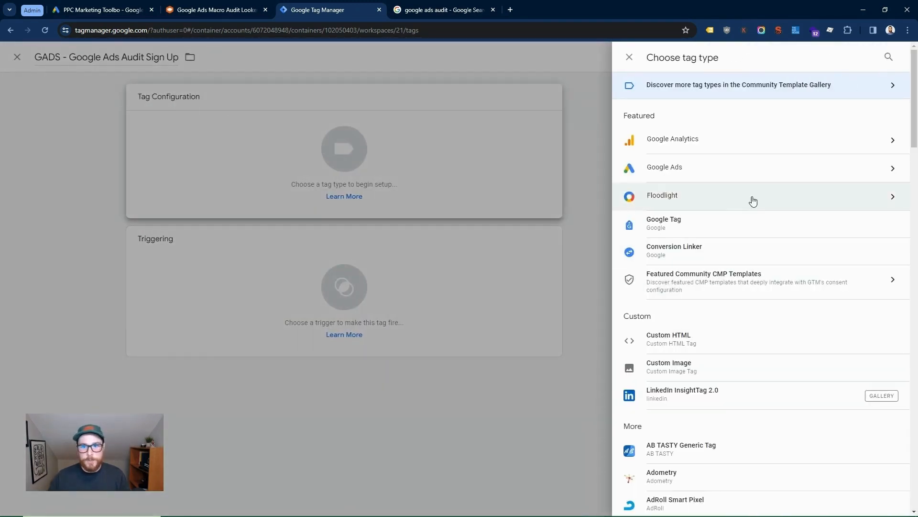
{"action": "left_click", "coordinate": [889, 57]}
{"action": "type", "text": "google"}
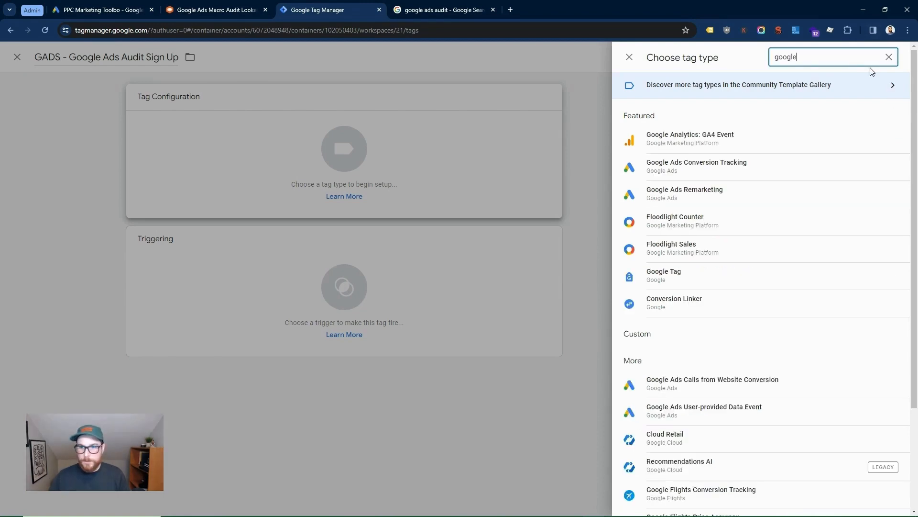
{"action": "left_click", "coordinate": [737, 170]}
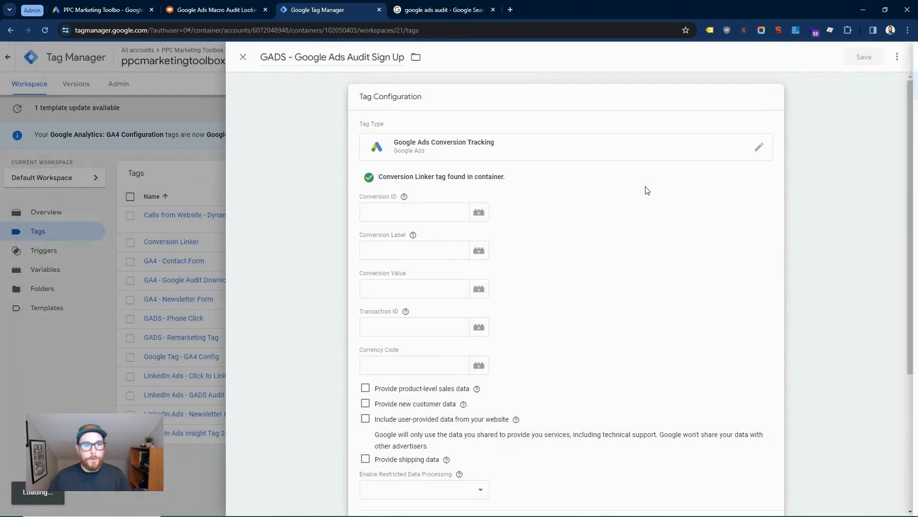
{"action": "left_click", "coordinate": [425, 201]}
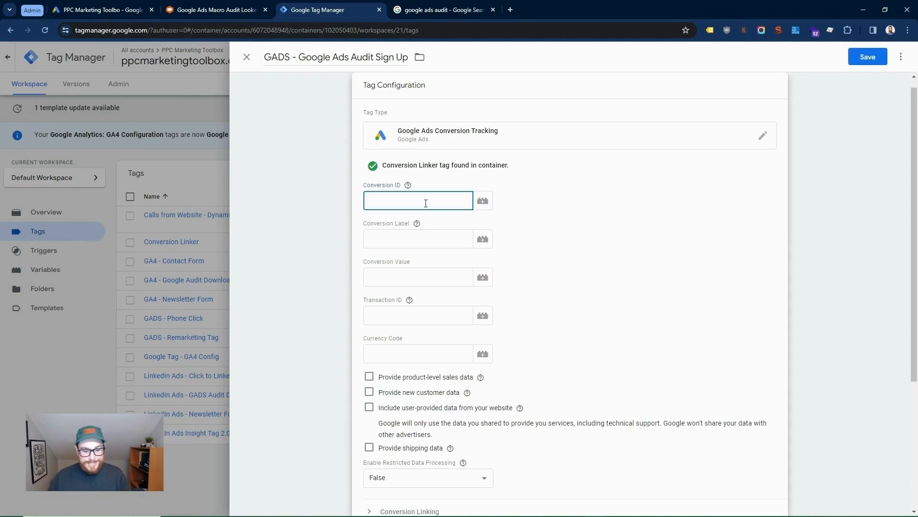
{"action": "key", "text": "ctrl+v"}
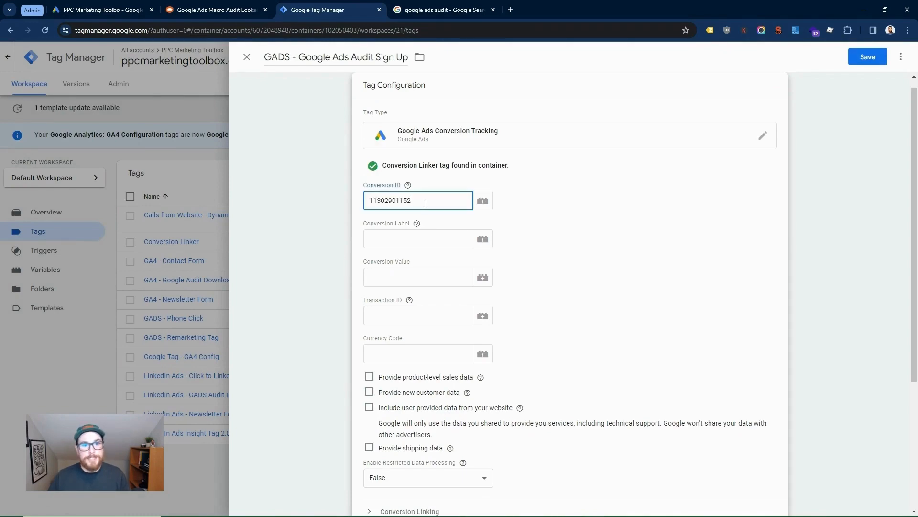
Step: Copy the newsletter sign-up action's conversion label from Google Ads into the Tag Manager tag
{"action": "left_click", "coordinate": [445, 8]}
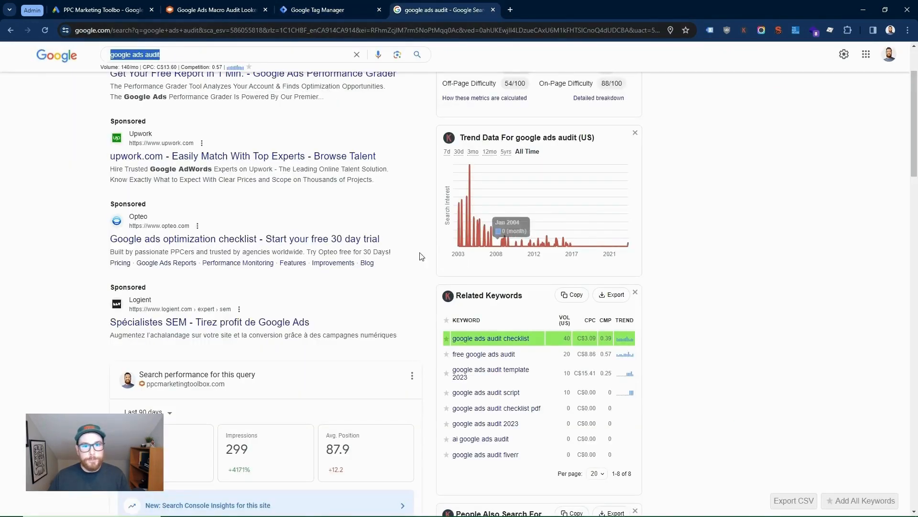
{"action": "left_click", "coordinate": [220, 9]}
{"action": "left_click", "coordinate": [127, 7]}
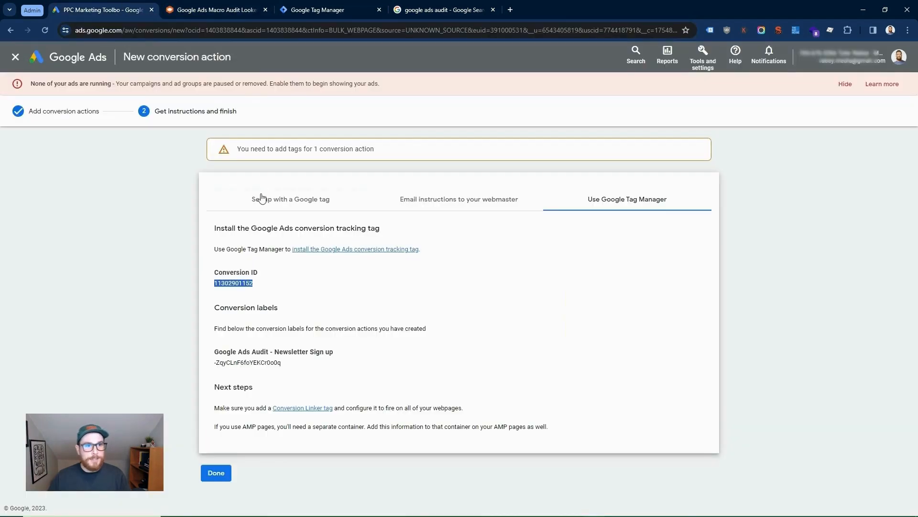
{"action": "double_click", "coordinate": [239, 362]}
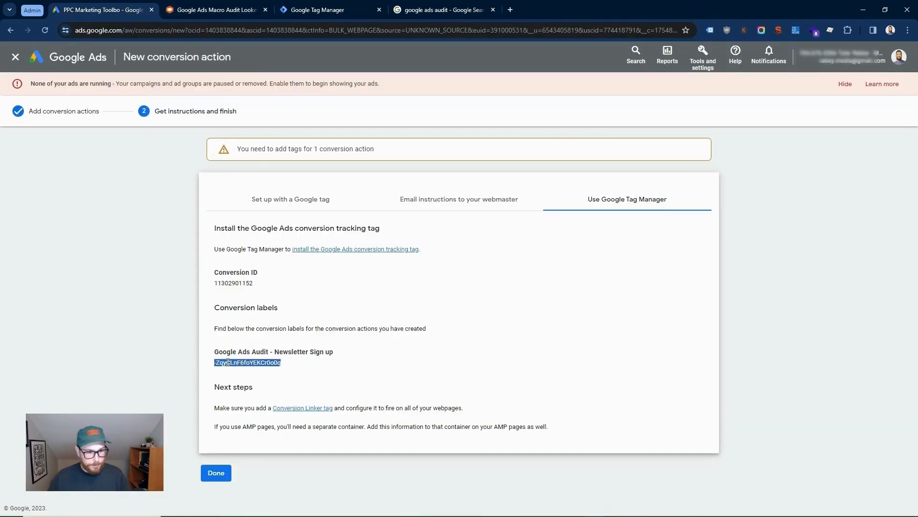
{"action": "left_click", "coordinate": [333, 8]}
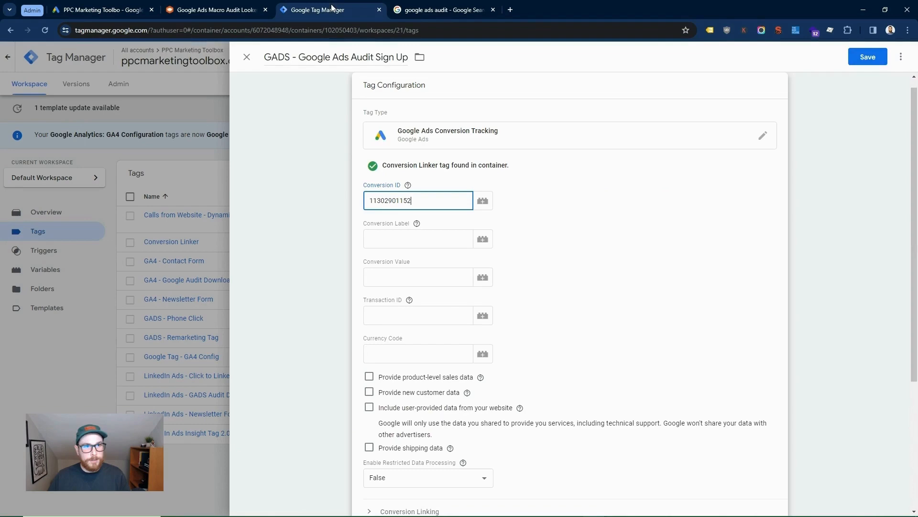
{"action": "left_click", "coordinate": [394, 239]}
{"action": "type", "text": "-ZqyCLnF6foYEKCr0o0q"}
Step: Set the GADS Audit Download form submission as the tag's firing trigger and save the tag
{"action": "scroll", "coordinate": [406, 287], "scroll_direction": "down", "scroll_amount": 4}
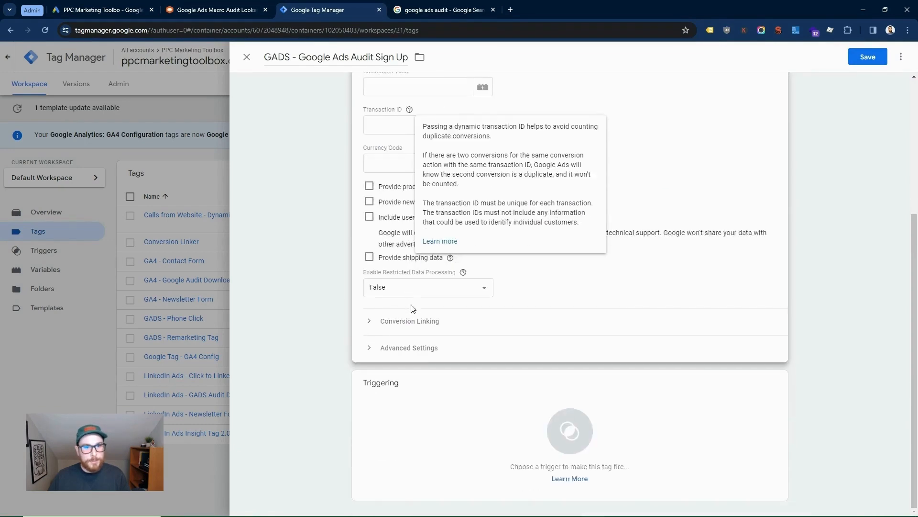
{"action": "left_click", "coordinate": [425, 409]}
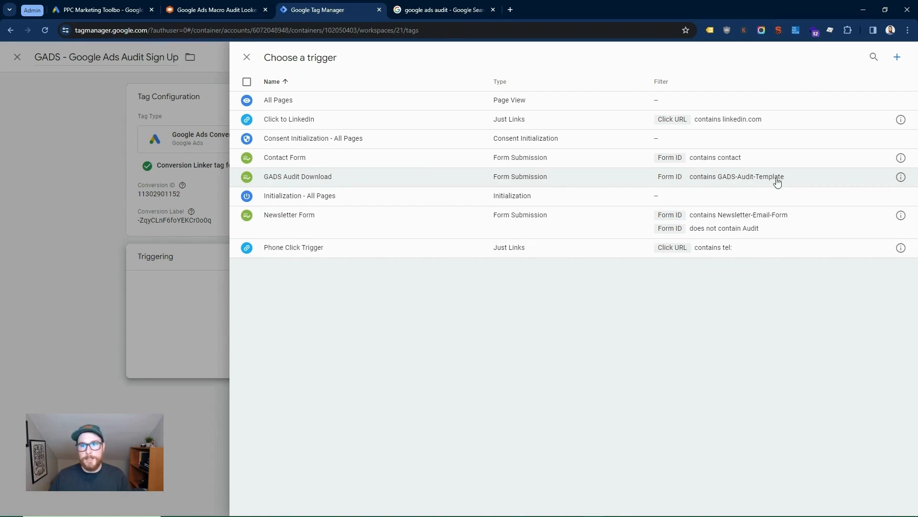
{"action": "left_click", "coordinate": [293, 178]}
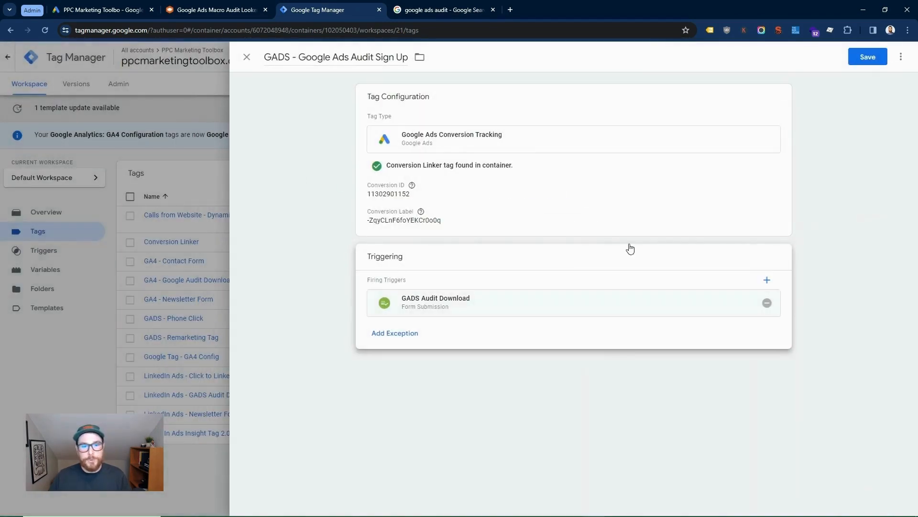
{"action": "left_click", "coordinate": [862, 58]}
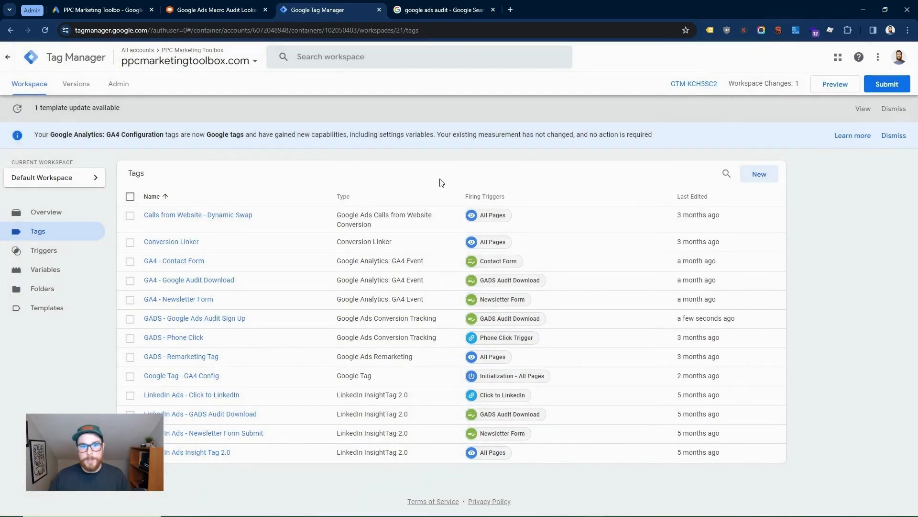
Step: Open the configuration of the GADS Audit Download trigger to examine its form submission conditions
{"action": "left_click", "coordinate": [48, 252]}
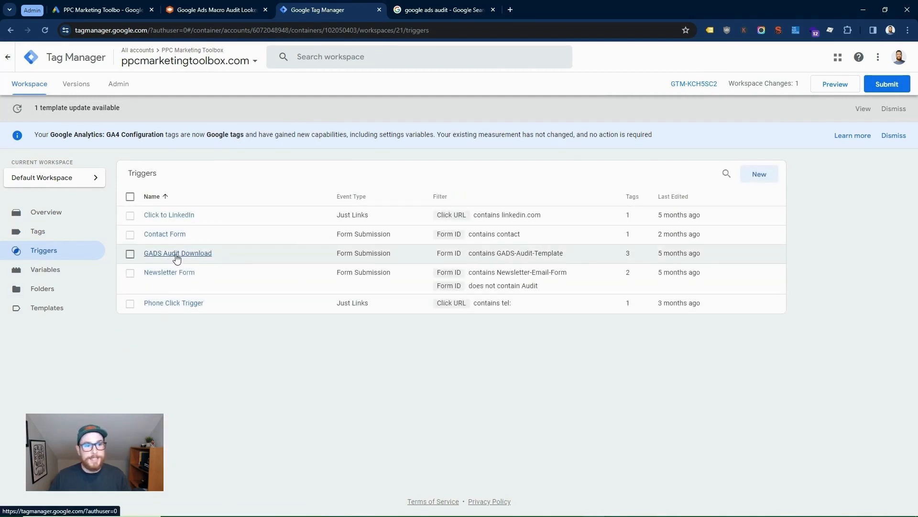
{"action": "left_click", "coordinate": [174, 256]}
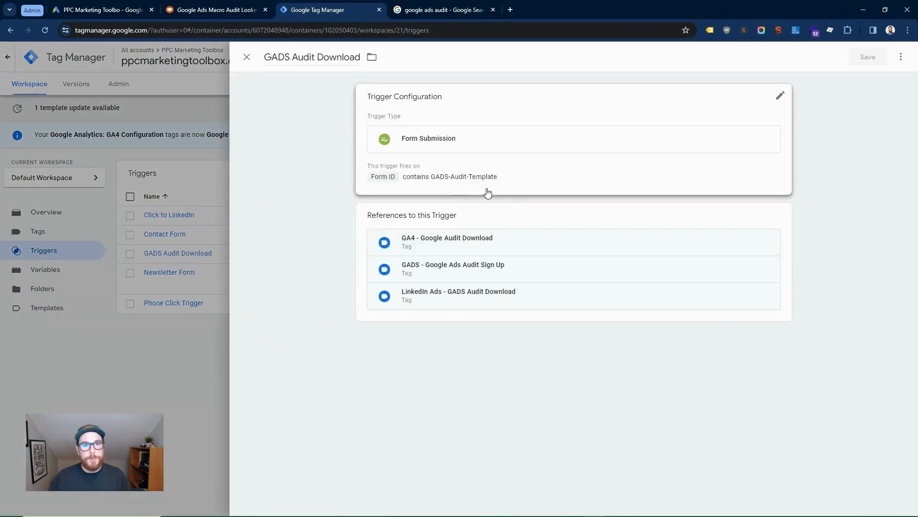
{"action": "left_click", "coordinate": [501, 178]}
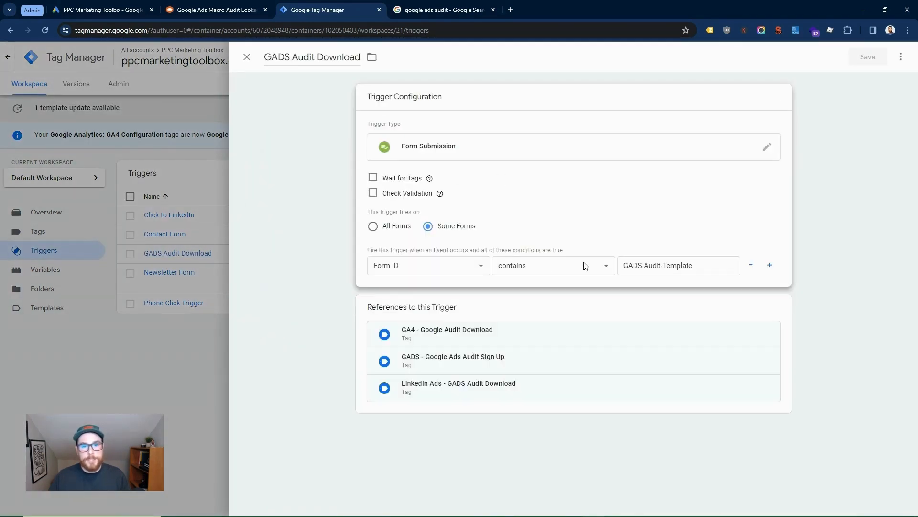
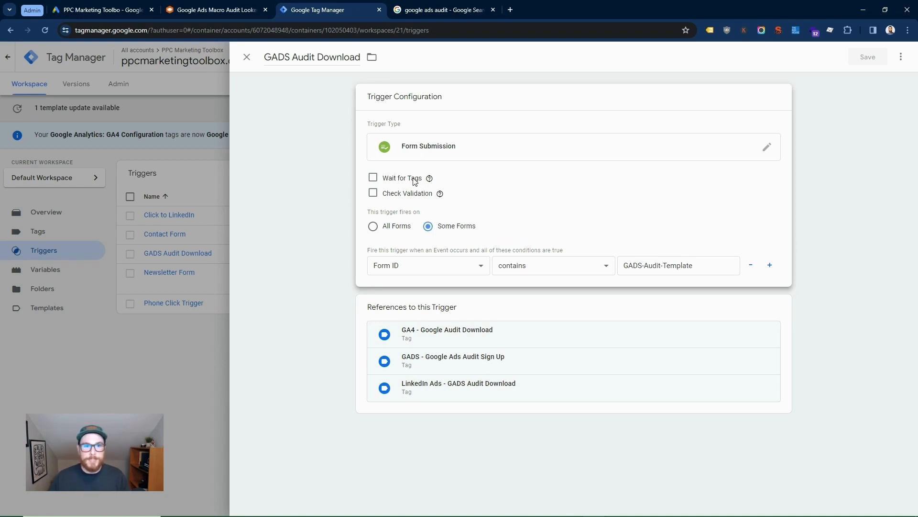
Step: Enable Wait for Tags and Check Validation for the GADS Audit Download form submission trigger
{"action": "left_click", "coordinate": [373, 177]}
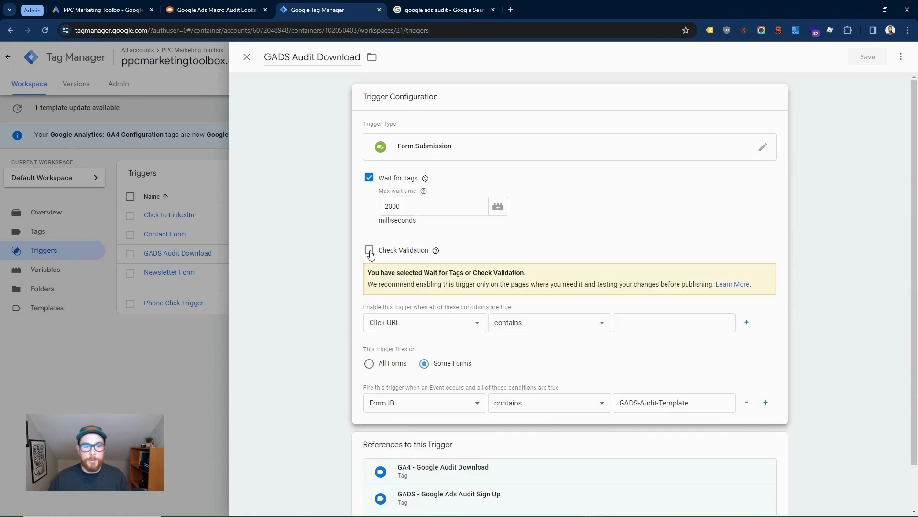
{"action": "left_click", "coordinate": [369, 249]}
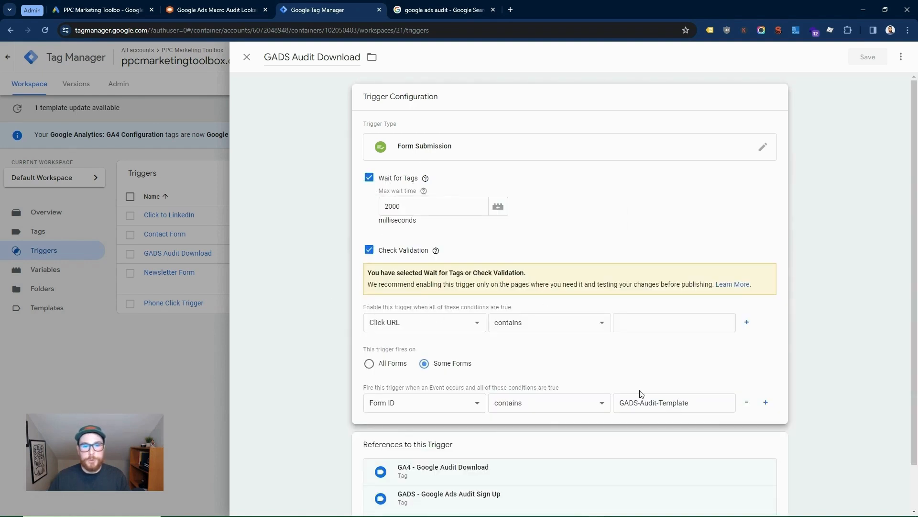
{"action": "scroll", "coordinate": [633, 385], "scroll_direction": "down", "scroll_amount": 1}
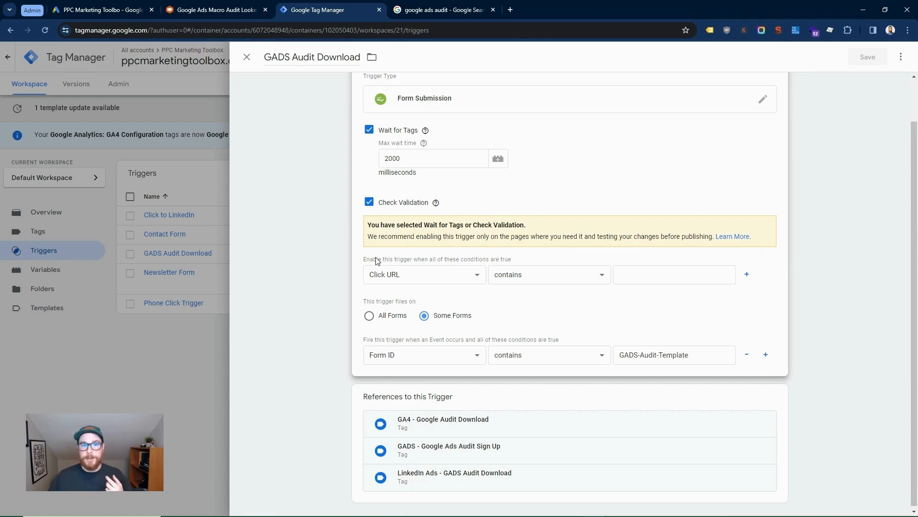
Step: Set the trigger's enabling condition to Page URL matches RegEx ".*" and examine its Form ID filter
{"action": "left_click_drag", "start_coordinate": [357, 262], "coordinate": [394, 263]}
{"action": "left_click", "coordinate": [394, 264]}
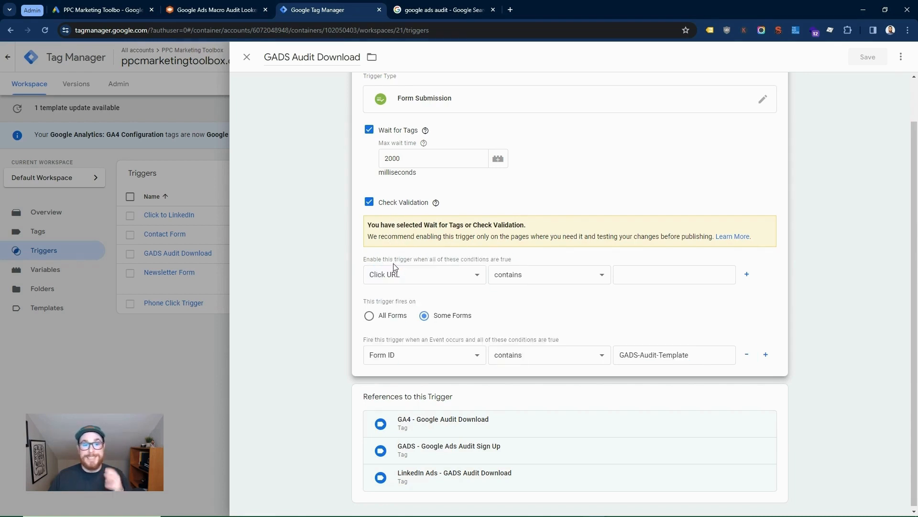
{"action": "left_click", "coordinate": [389, 278]}
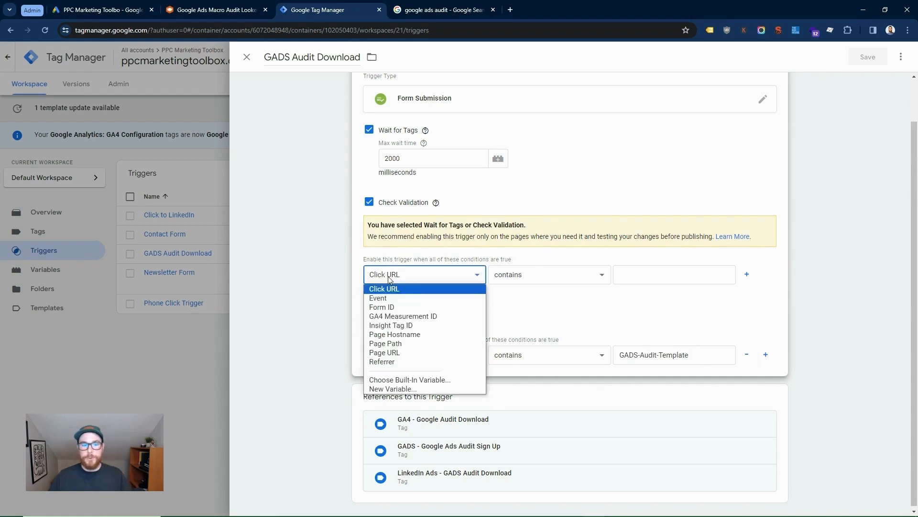
{"action": "left_click", "coordinate": [390, 354]}
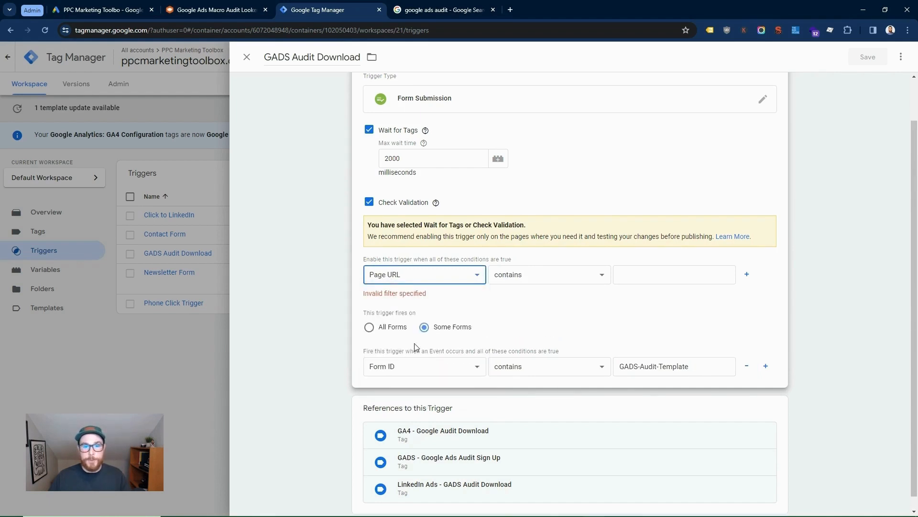
{"action": "left_click", "coordinate": [524, 279]}
{"action": "left_click", "coordinate": [545, 336]}
{"action": "left_click", "coordinate": [639, 284]}
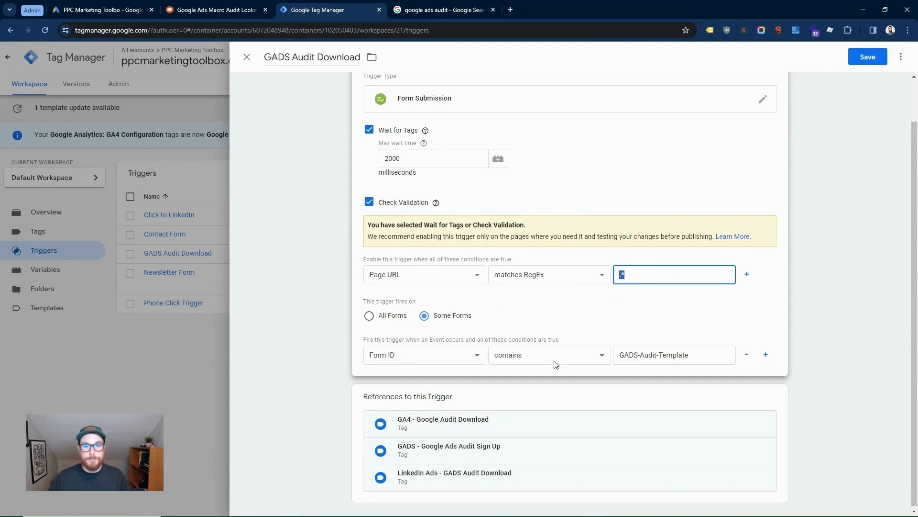
{"action": "triple_click", "coordinate": [664, 359]}
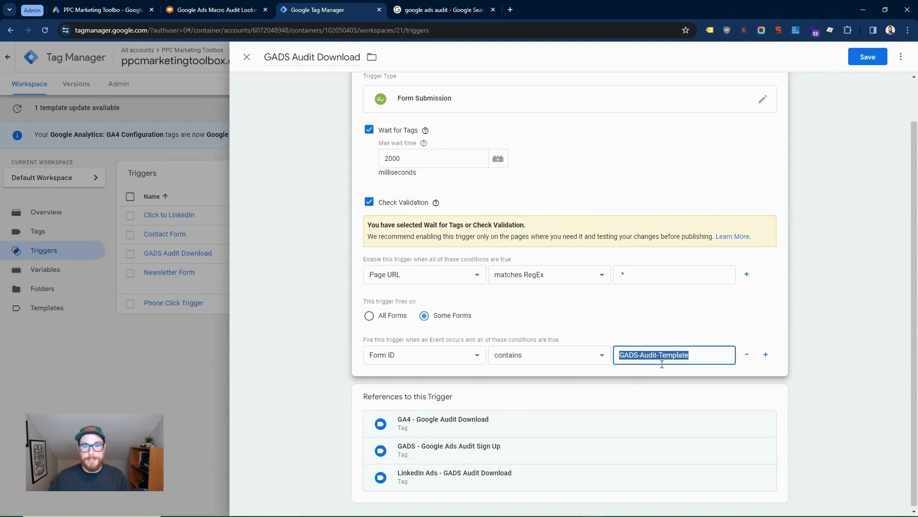
{"action": "mouse_move", "coordinate": [408, 507]}
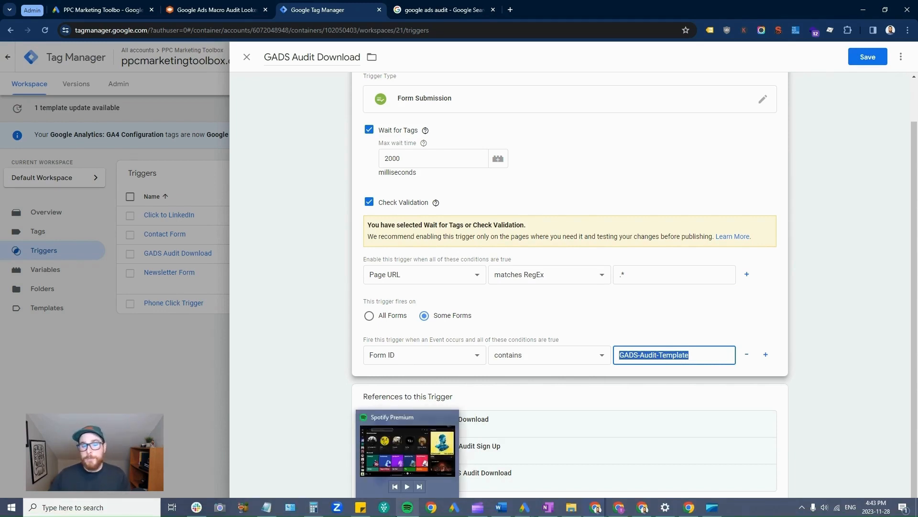
Step: Turn off Check Validation and Wait for Tags, and close the trigger while discarding its changes
{"action": "left_click", "coordinate": [369, 202]}
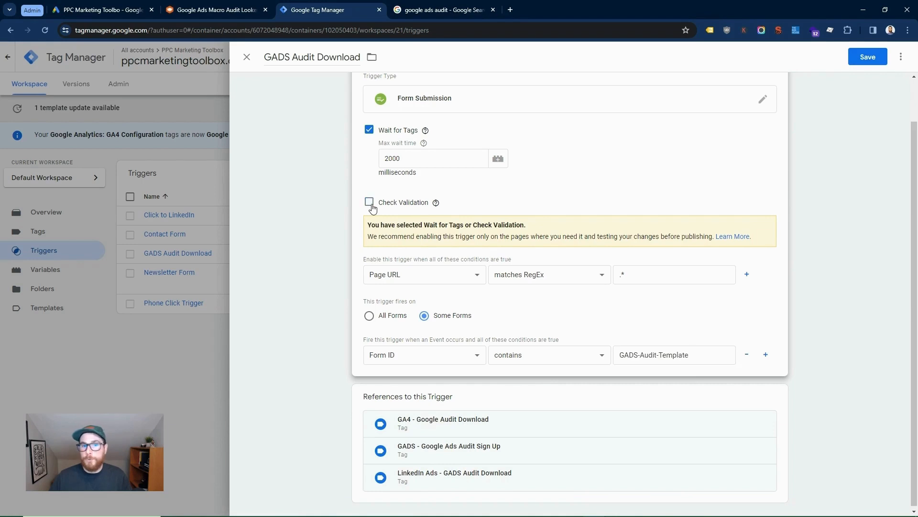
{"action": "left_click", "coordinate": [369, 134]}
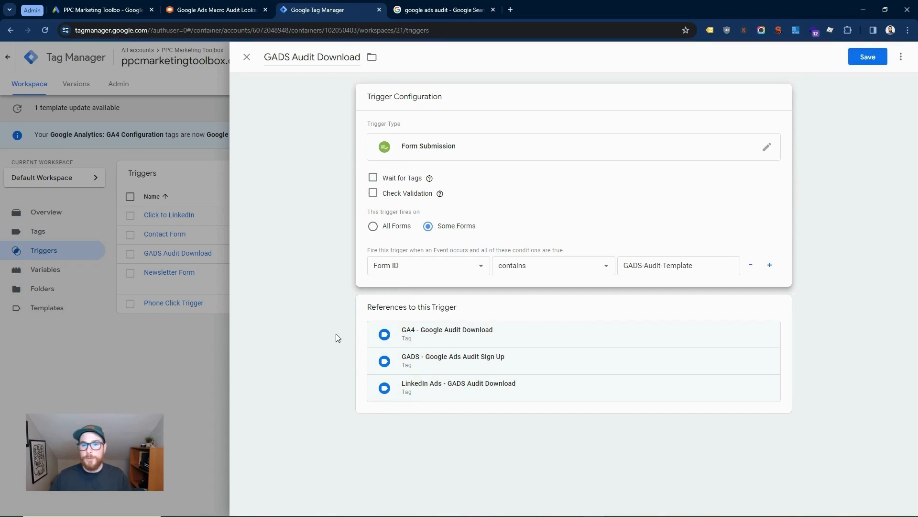
{"action": "left_click", "coordinate": [188, 351]}
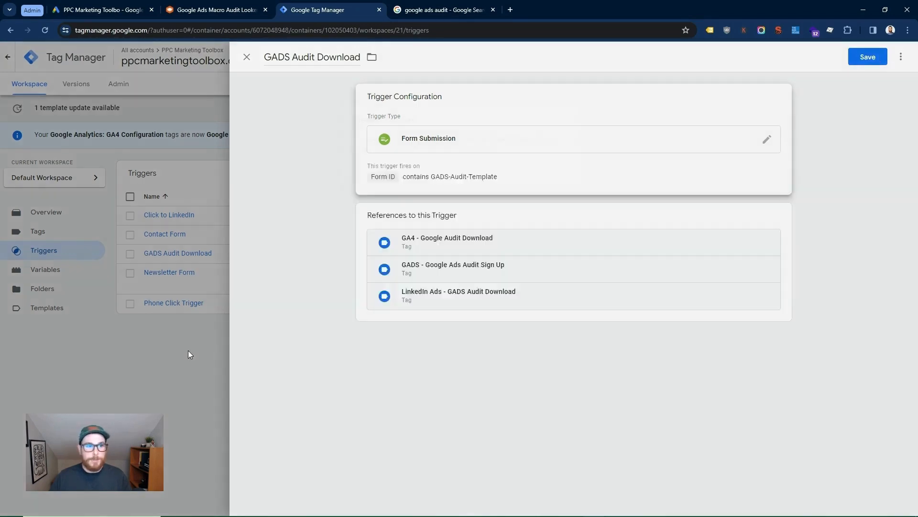
{"action": "left_click", "coordinate": [541, 172]}
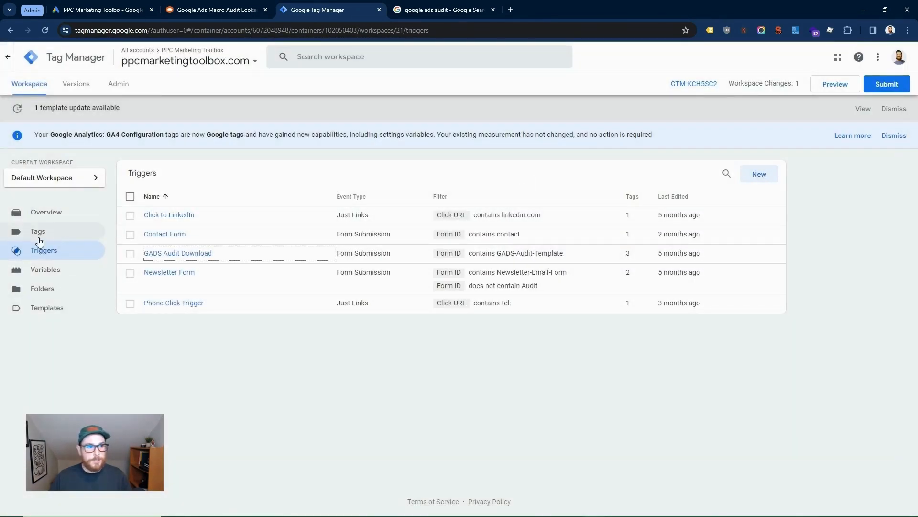
Step: Review the GADS - Google Ads Audit Sign Up tag's settings, the tag list and the workspace changes overview
{"action": "left_click", "coordinate": [69, 238]}
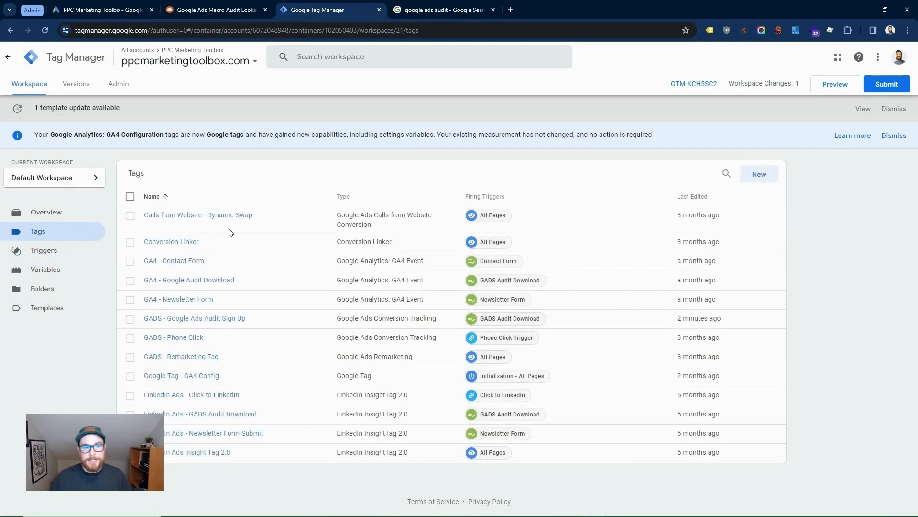
{"action": "left_click", "coordinate": [70, 209]}
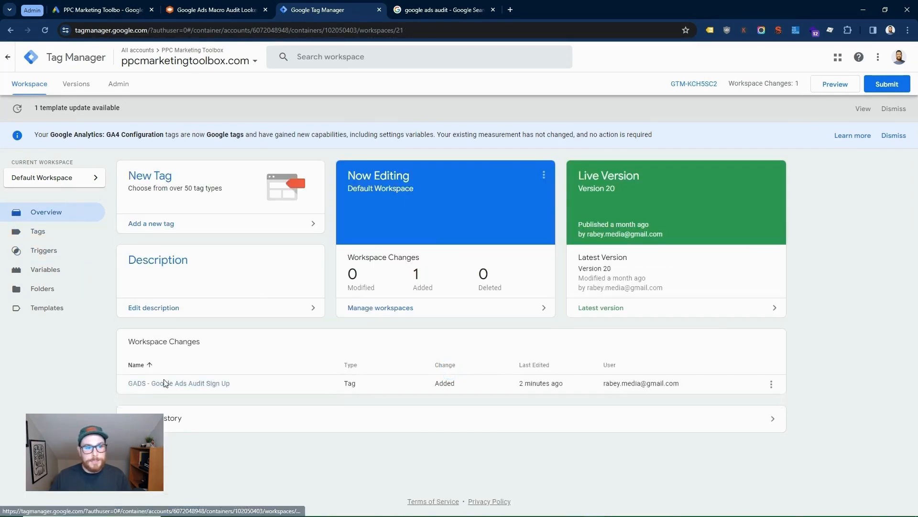
{"action": "left_click", "coordinate": [193, 386]}
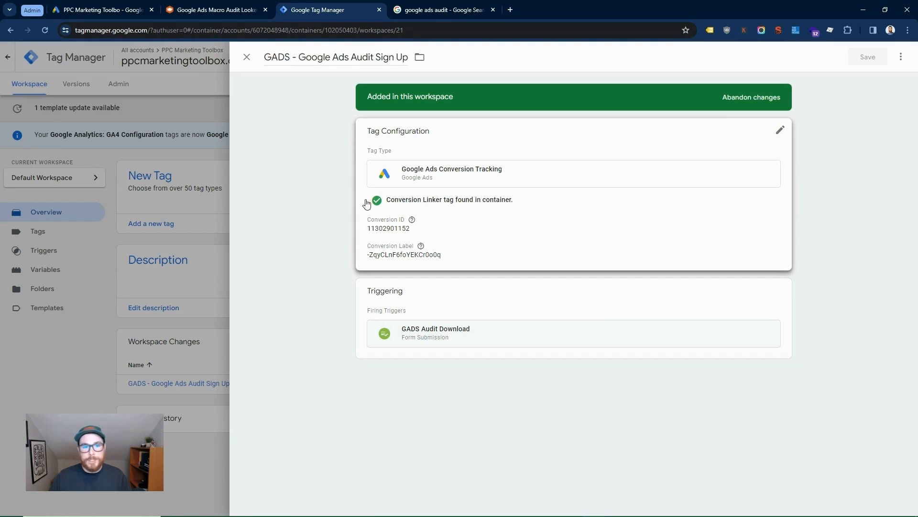
{"action": "left_click_drag", "start_coordinate": [359, 204], "coordinate": [330, 210]}
{"action": "left_click", "coordinate": [316, 214]}
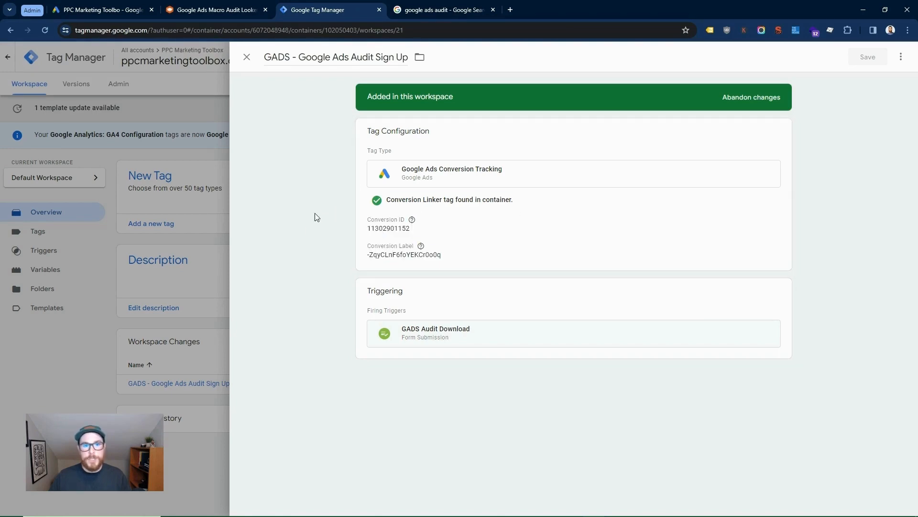
{"action": "left_click", "coordinate": [65, 355]}
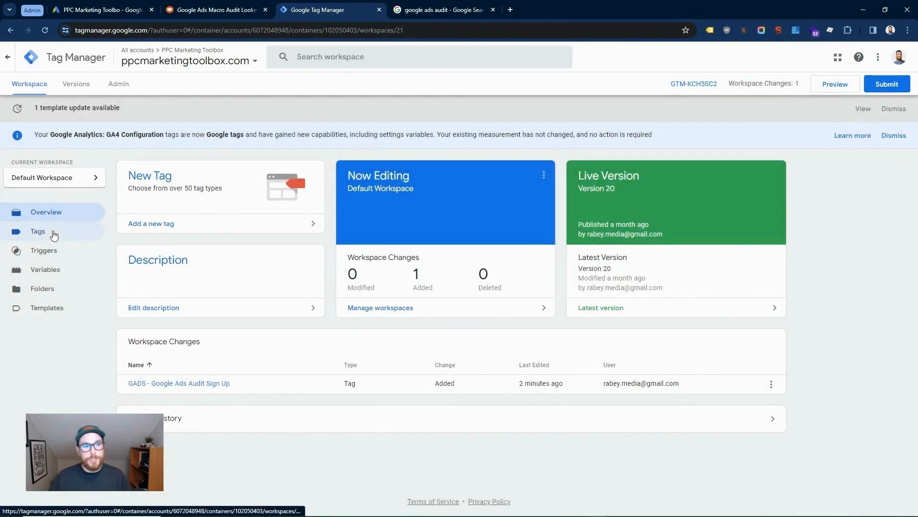
{"action": "left_click", "coordinate": [68, 232]}
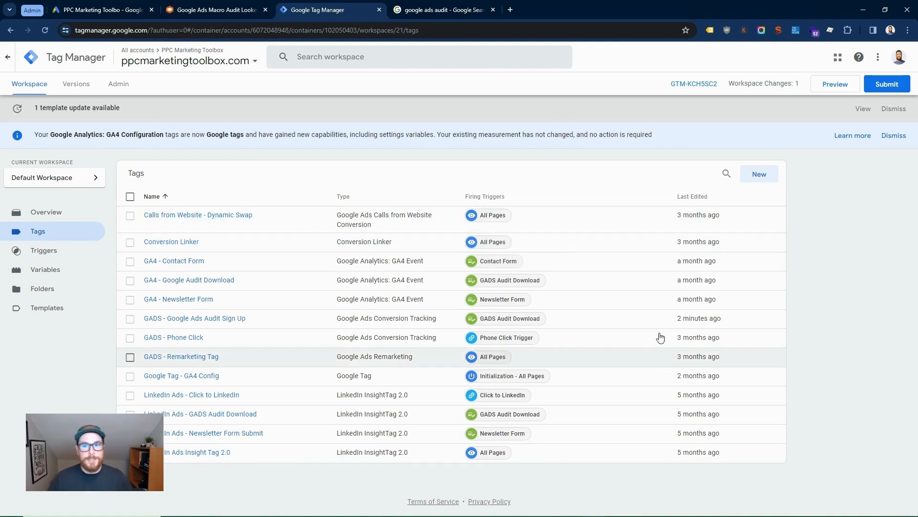
{"action": "left_click", "coordinate": [46, 211]}
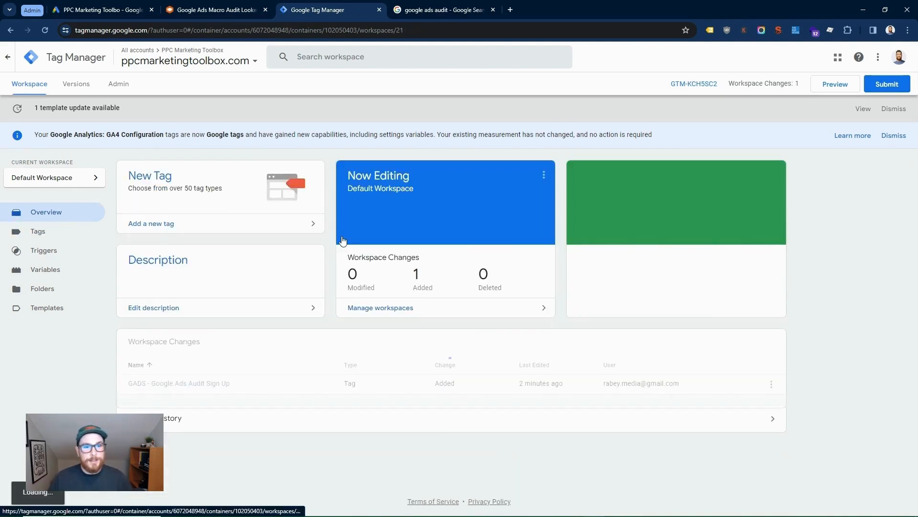
Step: Copy the web address of the Google Ads macro audit template landing page and return to Google Tag Manager
{"action": "left_click", "coordinate": [222, 11]}
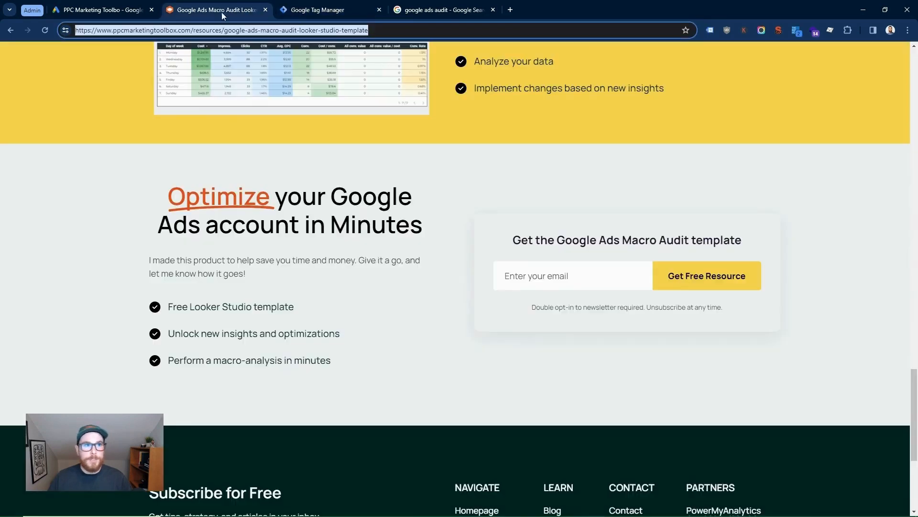
{"action": "left_click", "coordinate": [218, 29]}
{"action": "key", "text": "ctrl+c"}
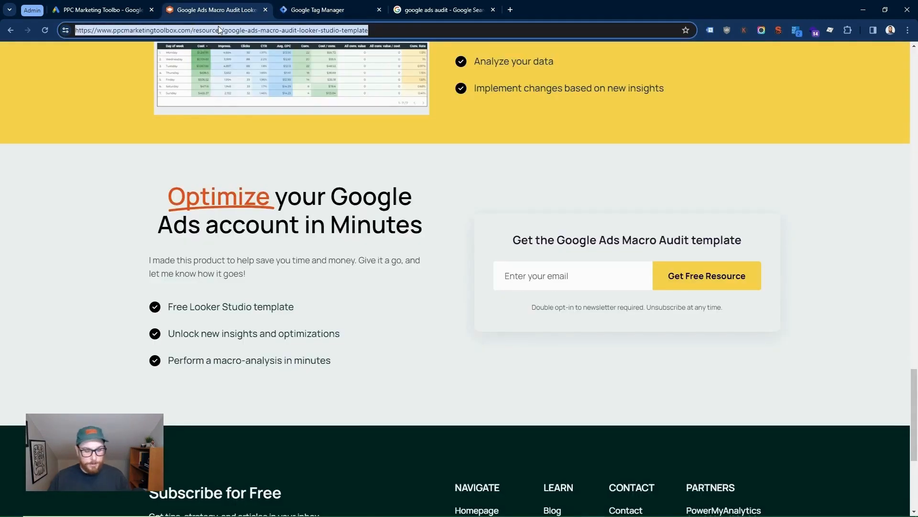
{"action": "left_click", "coordinate": [110, 10]}
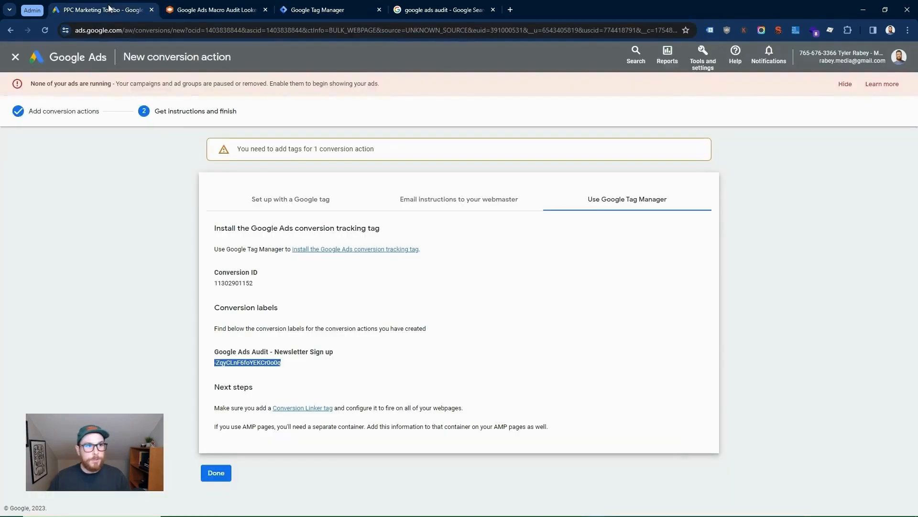
{"action": "left_click", "coordinate": [342, 15]}
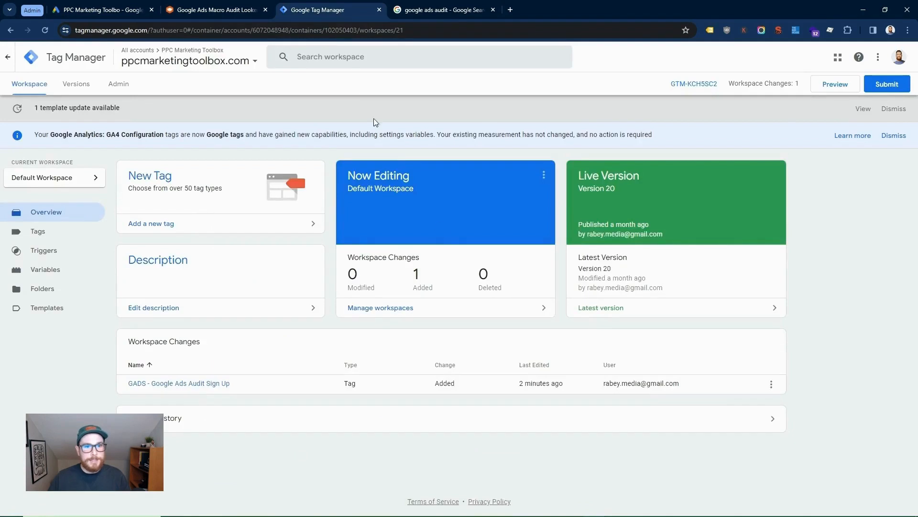
Step: Start previewing the container and connect Tag Assistant to the copied audit template landing page URL
{"action": "left_click", "coordinate": [836, 84]}
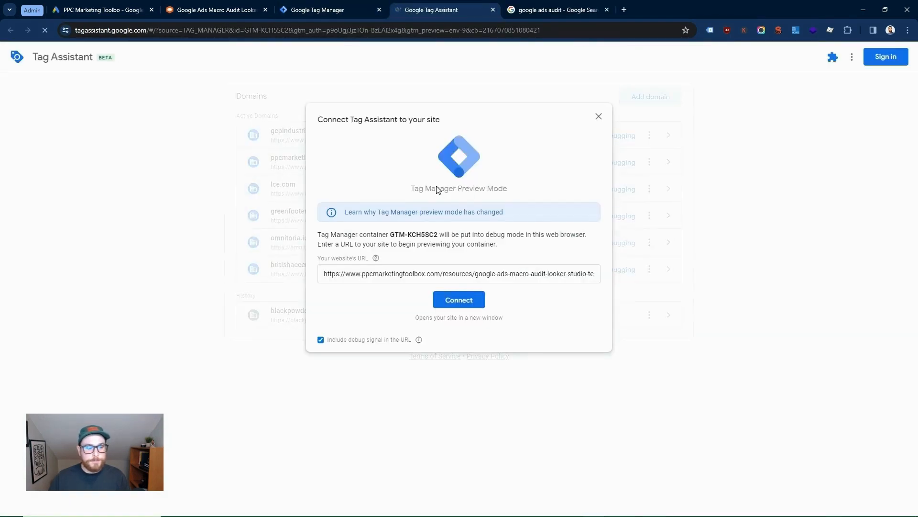
{"action": "left_click", "coordinate": [412, 272]}
{"action": "key", "text": "ctrl+a"}
{"action": "key", "text": "ctrl+v"}
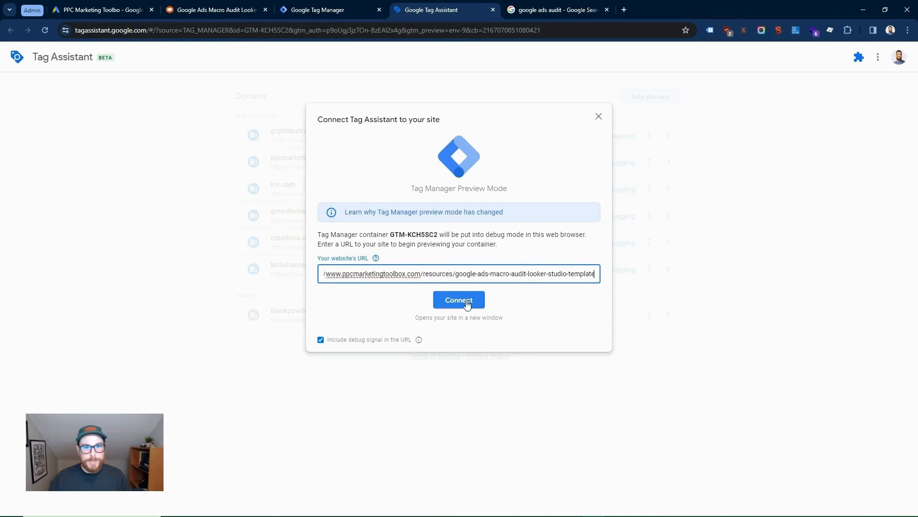
{"action": "left_click", "coordinate": [466, 301]}
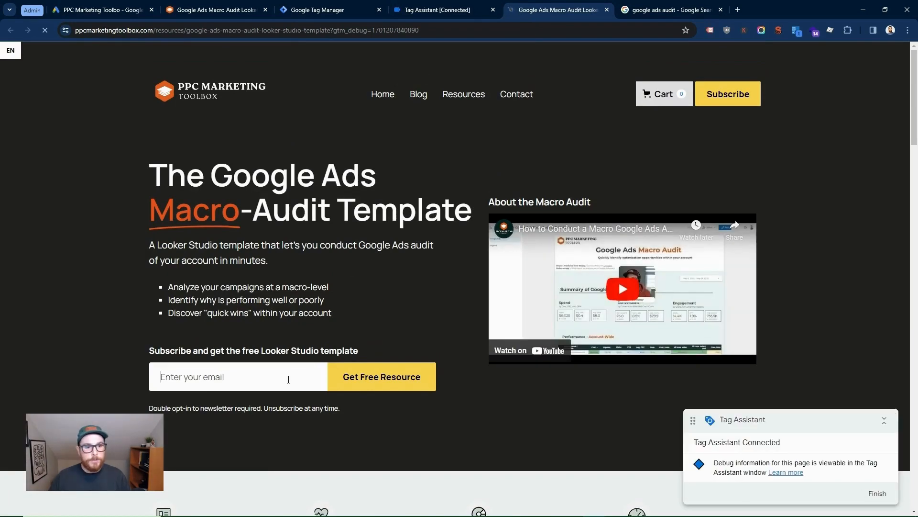
Step: Fill in the subscriber's email address in the landing page's free template sign-up form
{"action": "left_click", "coordinate": [288, 379]}
{"action": "left_click", "coordinate": [255, 422]}
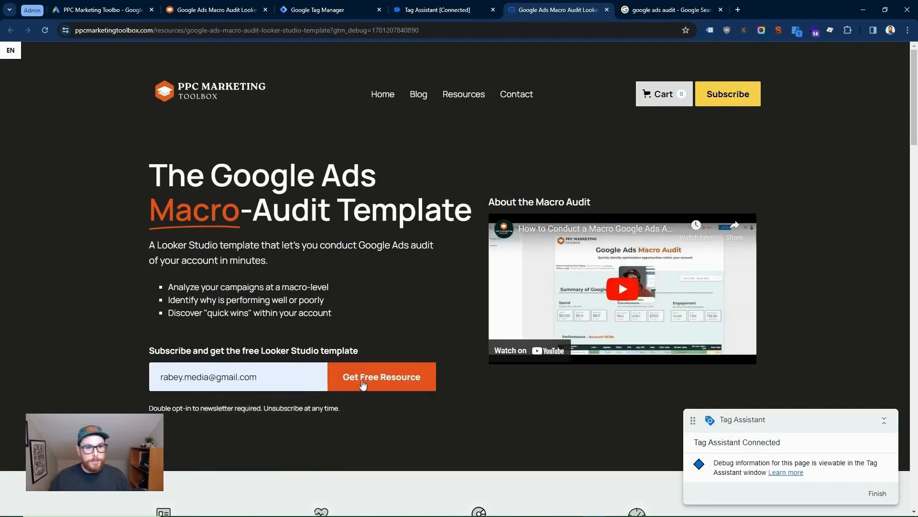
Step: Check the GADS - Google Ads Audit Sign Up tag's firing status in the Tag Assistant summary and return to the landing page
{"action": "left_click", "coordinate": [437, 9]}
{"action": "left_click", "coordinate": [467, 227]}
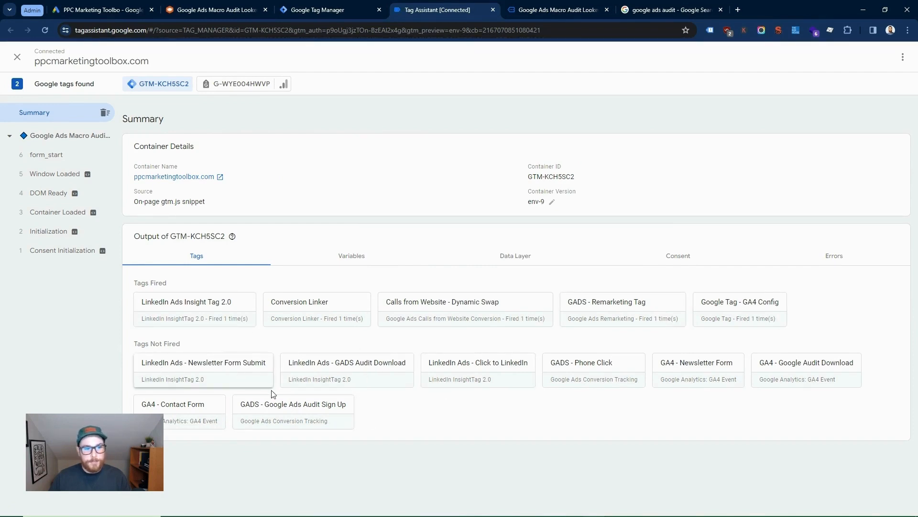
{"action": "left_click_drag", "start_coordinate": [371, 412], "coordinate": [239, 405]}
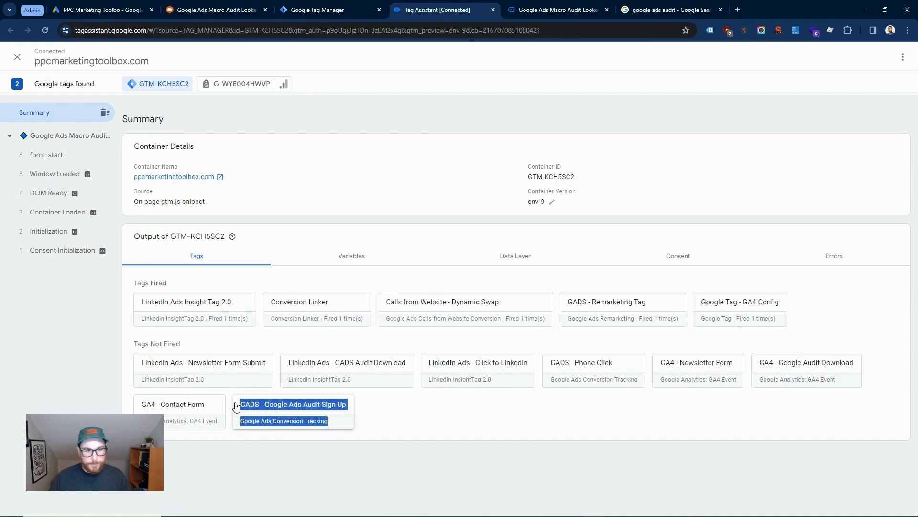
{"action": "left_click", "coordinate": [529, 4]}
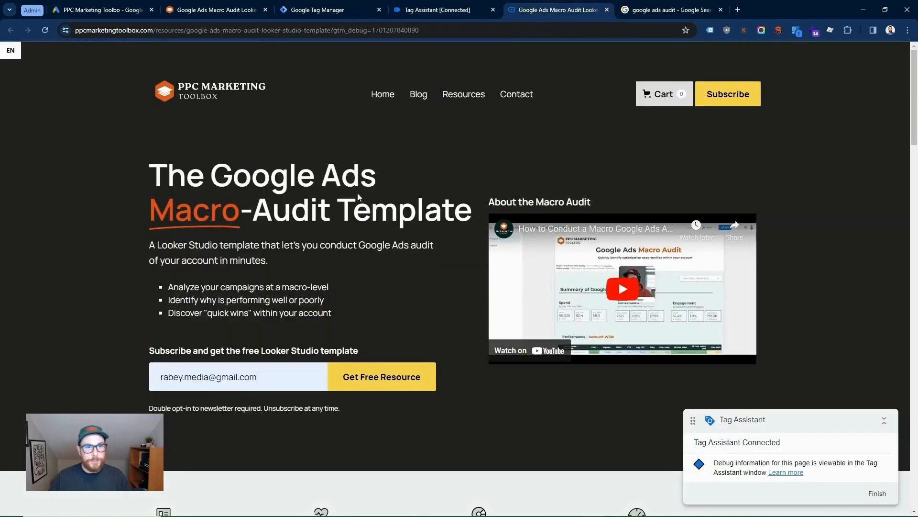
Step: Submit the landing page's free template sign-up form and check the fired tags in the Tag Assistant summary
{"action": "left_click_drag", "start_coordinate": [285, 378], "coordinate": [161, 378]}
{"action": "left_click", "coordinate": [359, 382]}
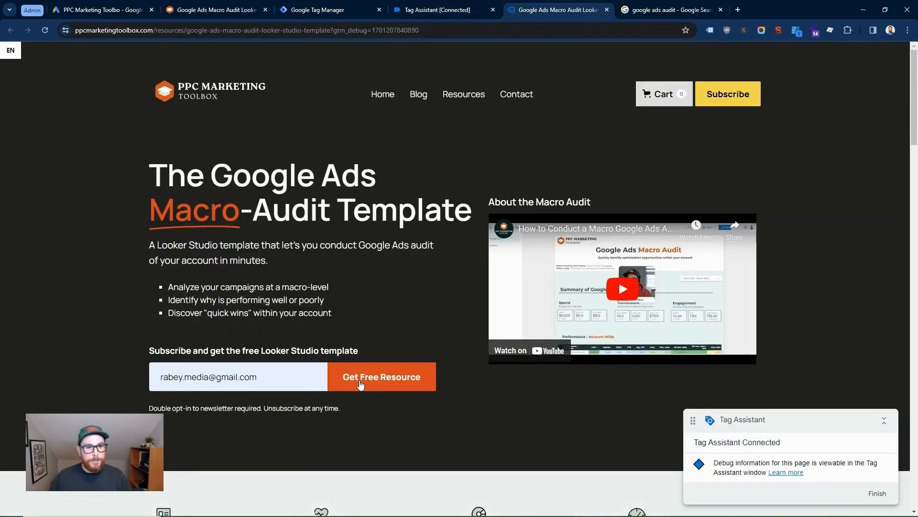
{"action": "left_click", "coordinate": [436, 9]}
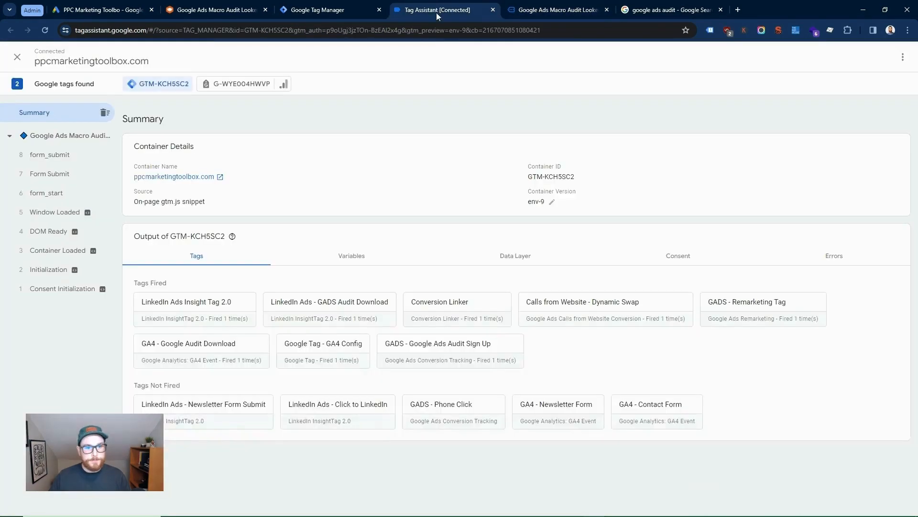
{"action": "left_click_drag", "start_coordinate": [572, 352], "coordinate": [381, 347]}
{"action": "left_click_drag", "start_coordinate": [183, 282], "coordinate": [136, 287]}
{"action": "left_click_drag", "start_coordinate": [123, 345], "coordinate": [247, 349]}
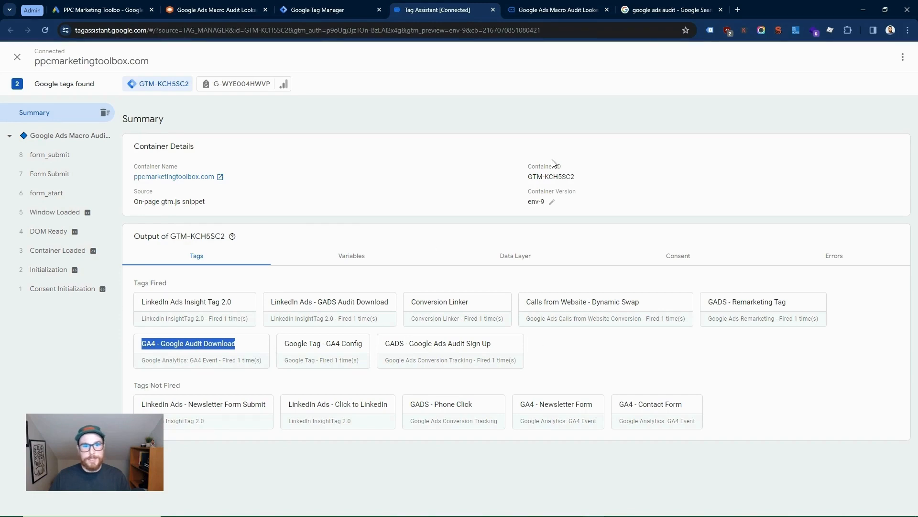
{"action": "left_click", "coordinate": [669, 10]}
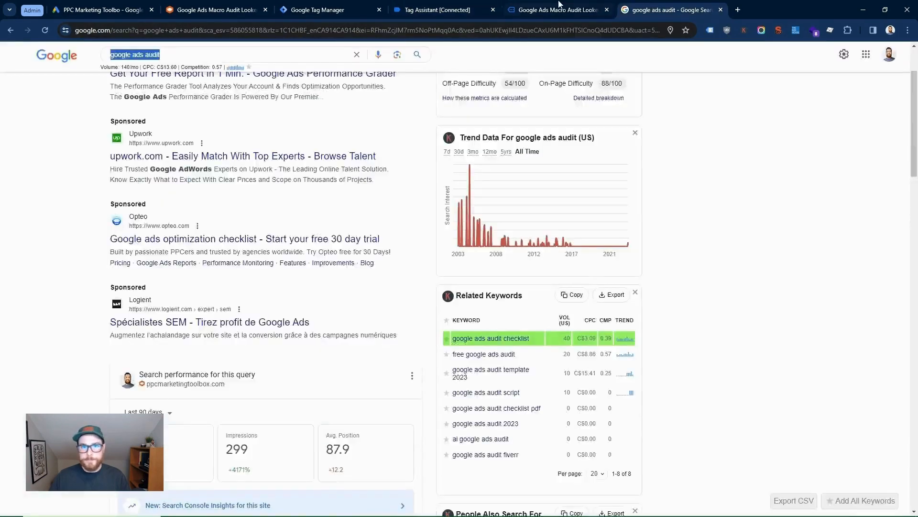
{"action": "left_click", "coordinate": [558, 9]}
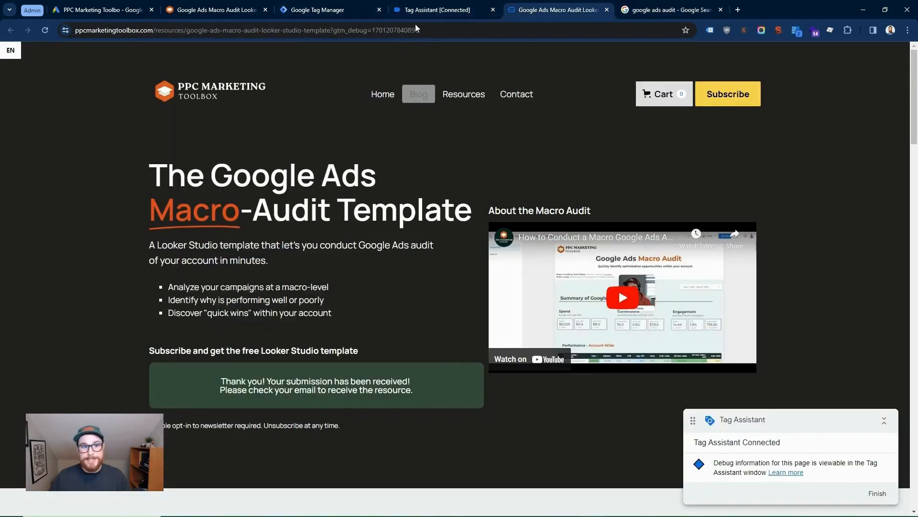
{"action": "left_click", "coordinate": [437, 9]}
{"action": "left_click", "coordinate": [564, 6]}
{"action": "left_click", "coordinate": [426, 7]}
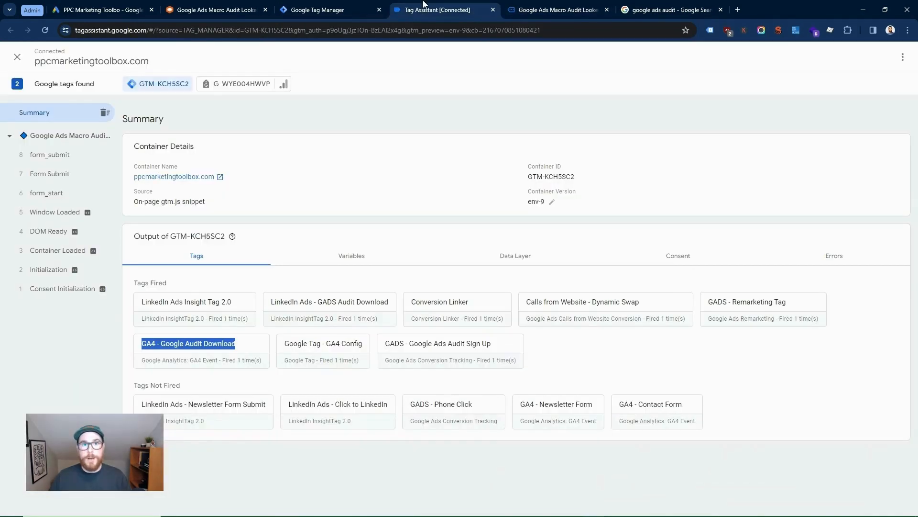
Step: Return to Google Tag Manager and open the GADS Audit Download trigger to review its firing condition and referencing tags
{"action": "left_click", "coordinate": [334, 5]}
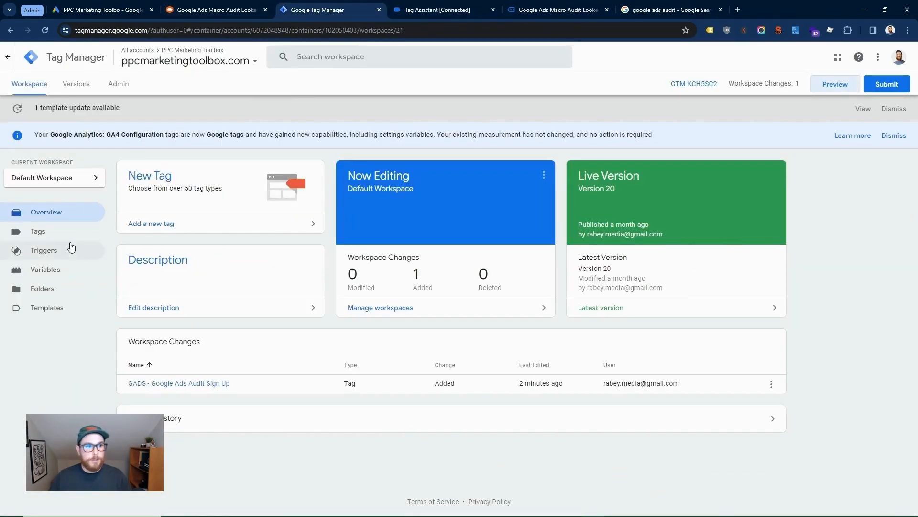
{"action": "left_click", "coordinate": [68, 259]}
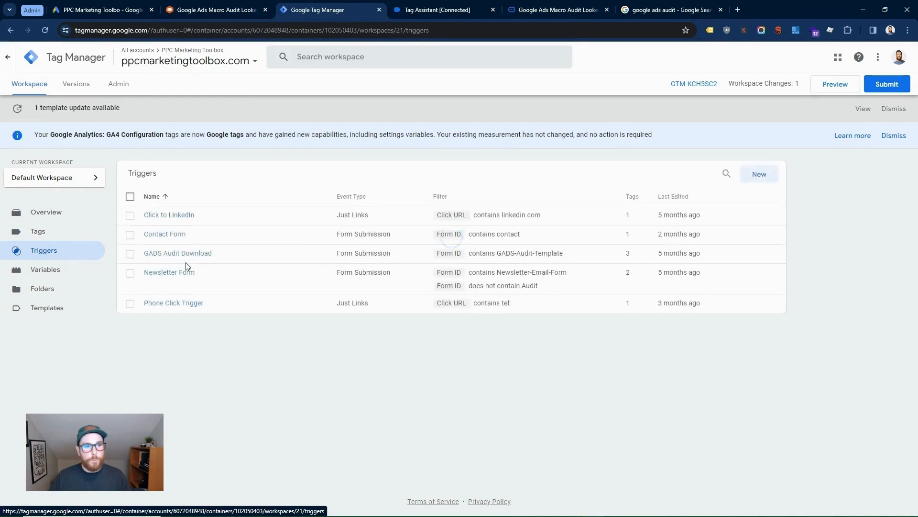
{"action": "left_click", "coordinate": [189, 254]}
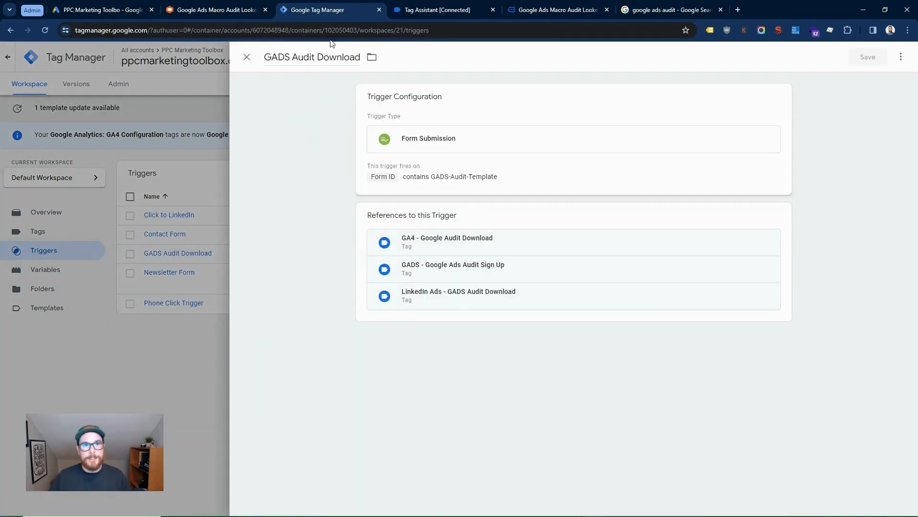
Step: Inspect the email field of the landing page's lower audit template form and examine the enclosing form element's ID
{"action": "left_click", "coordinate": [213, 9]}
{"action": "scroll", "coordinate": [227, 209], "scroll_direction": "up", "scroll_amount": 15}
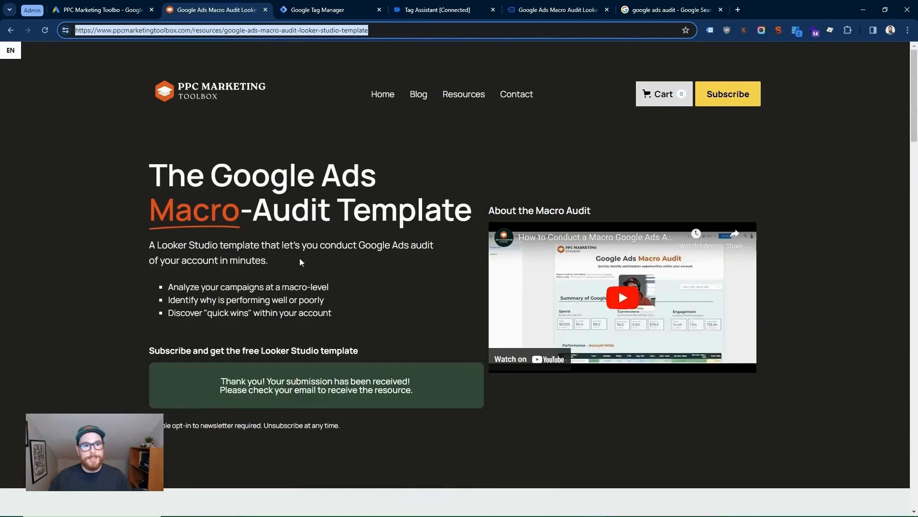
{"action": "scroll", "coordinate": [297, 279], "scroll_direction": "down", "scroll_amount": 20}
{"action": "scroll", "coordinate": [590, 220], "scroll_direction": "up", "scroll_amount": 3}
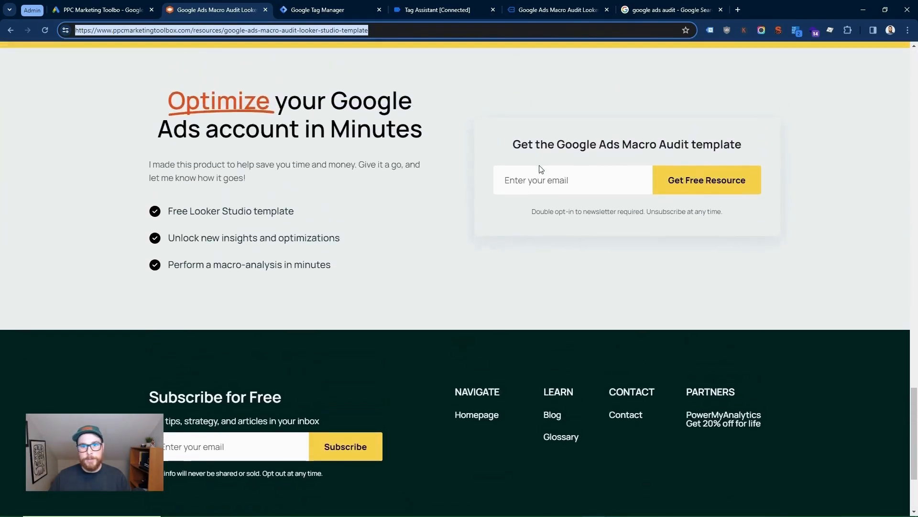
{"action": "left_click", "coordinate": [537, 180]}
{"action": "right_click", "coordinate": [537, 180]}
{"action": "left_click", "coordinate": [580, 417]}
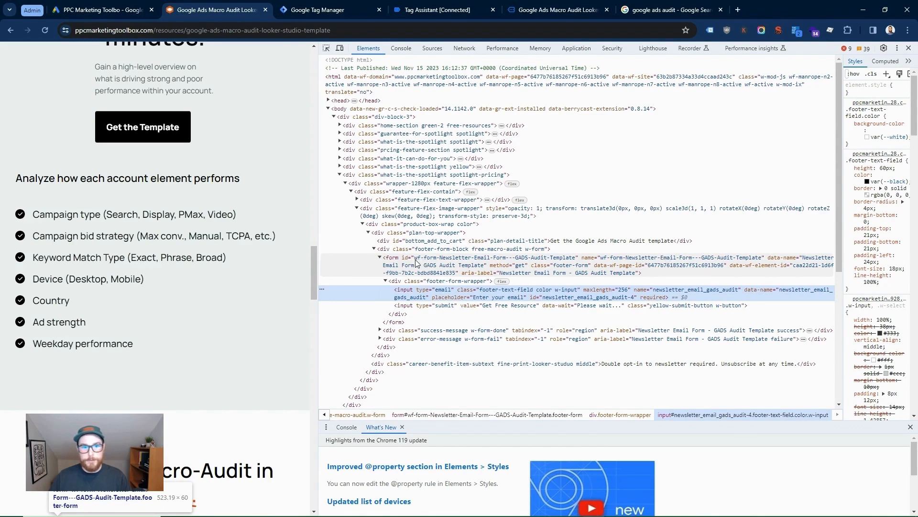
{"action": "left_click", "coordinate": [445, 260]}
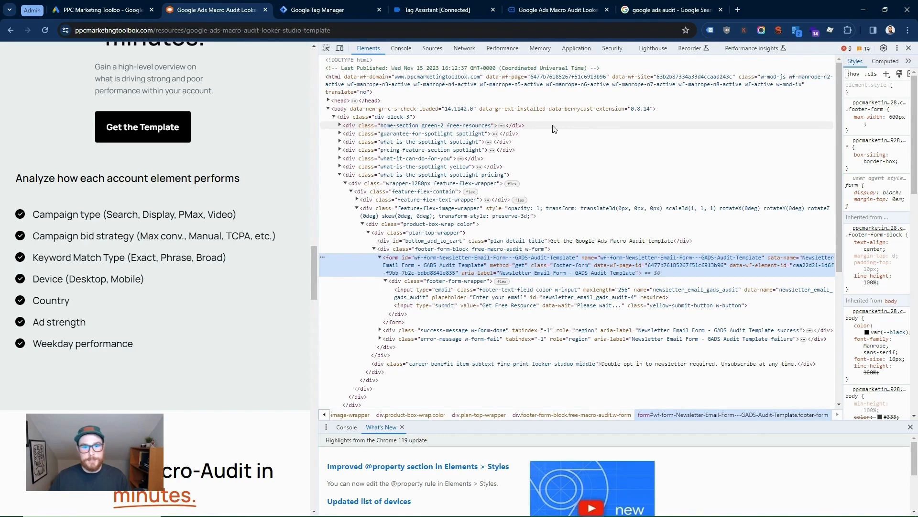
Step: Switch to Google Ads, finish the new conversion action setup, and return to the account overview
{"action": "left_click", "coordinate": [96, 9]}
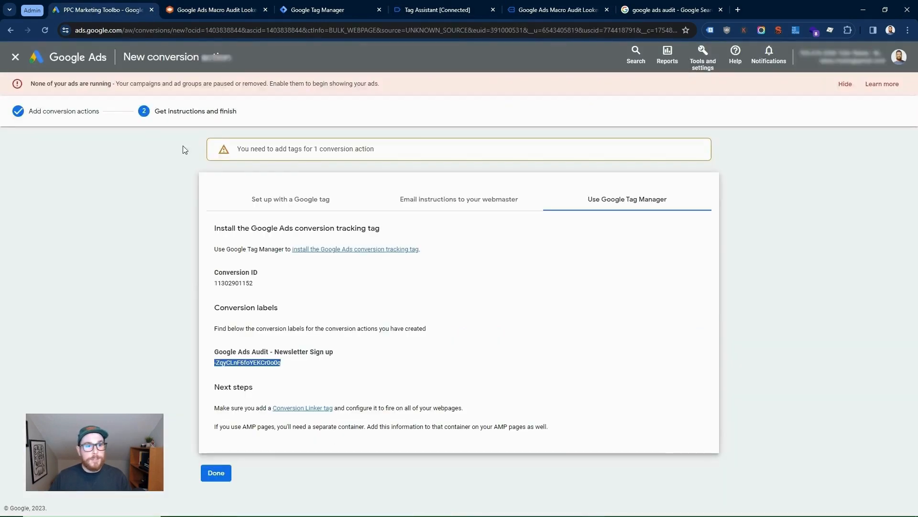
{"action": "left_click", "coordinate": [216, 473]}
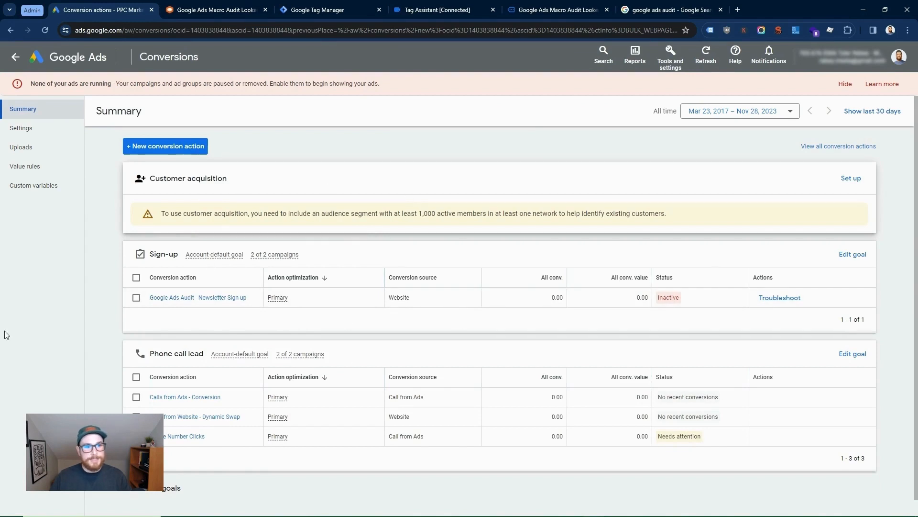
{"action": "left_click", "coordinate": [12, 62]}
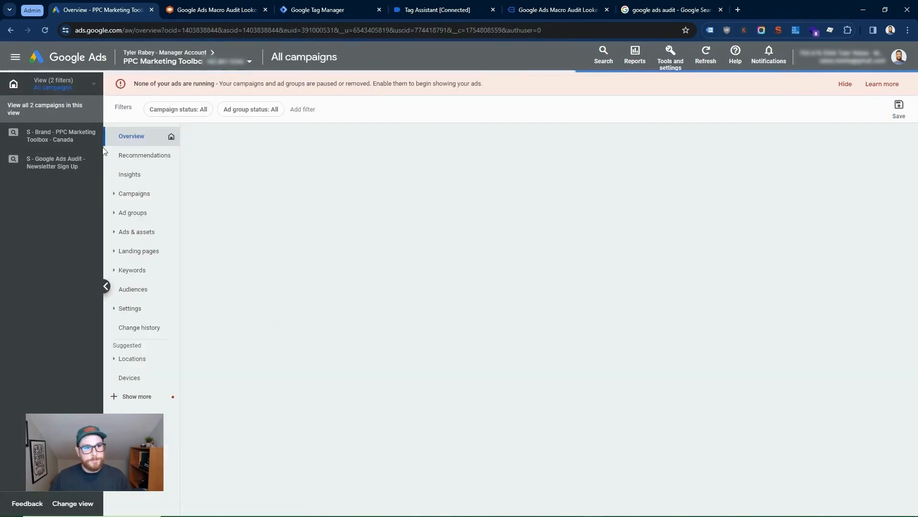
Step: Set the S - Google Ads Audit - Newsletter Sign Up campaign to use campaign-specific goals with only Sign-ups (Website), and save
{"action": "left_click", "coordinate": [38, 162]}
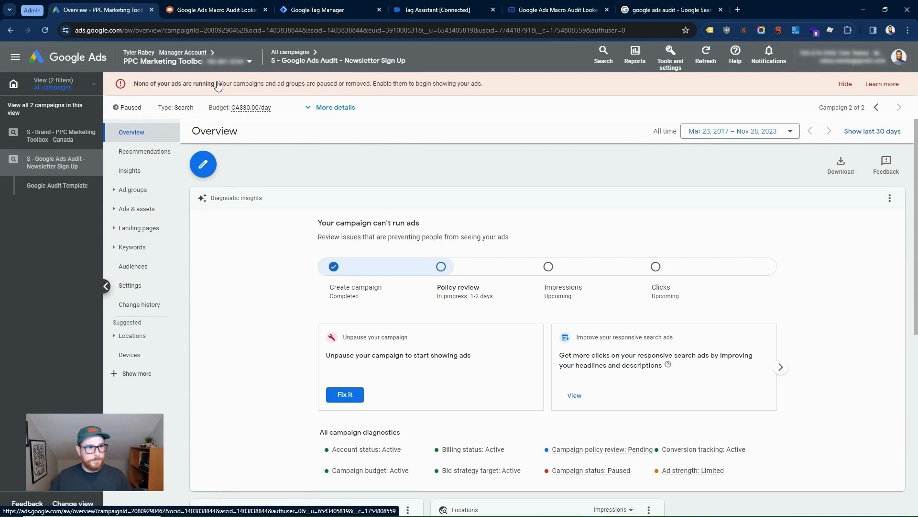
{"action": "left_click", "coordinate": [300, 54]}
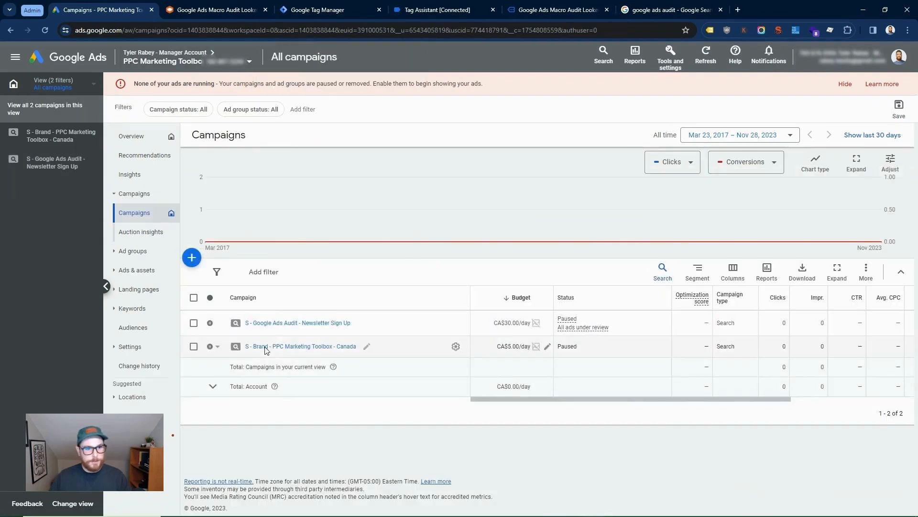
{"action": "left_click", "coordinate": [271, 324]}
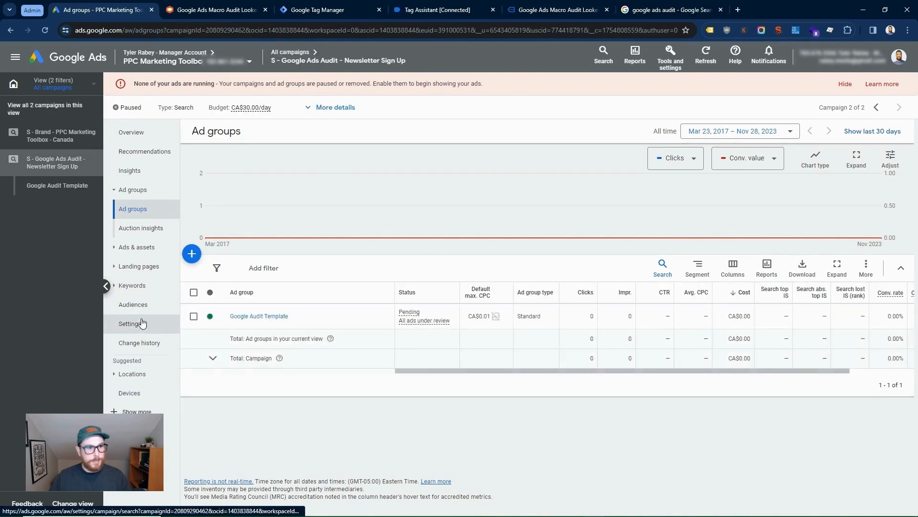
{"action": "left_click", "coordinate": [134, 324]}
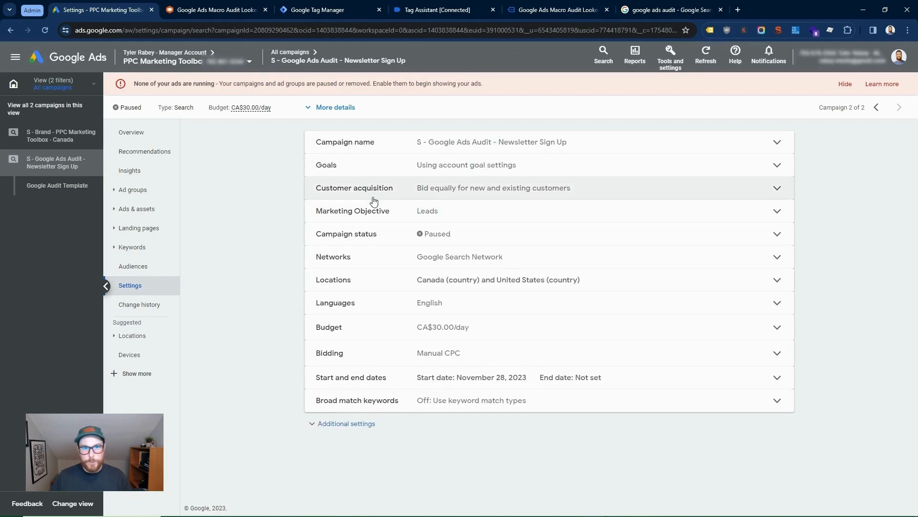
{"action": "left_click", "coordinate": [365, 168]}
{"action": "left_click", "coordinate": [425, 265]}
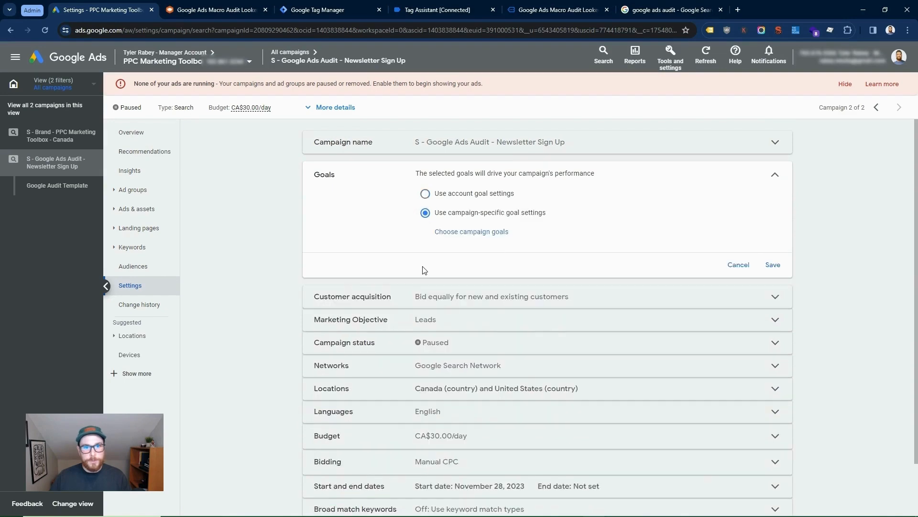
{"action": "left_click", "coordinate": [448, 234]}
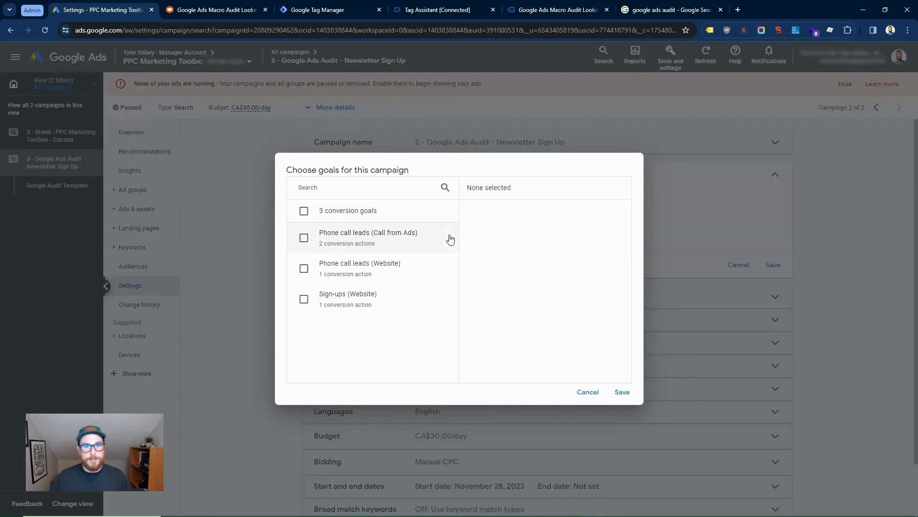
{"action": "left_click", "coordinate": [303, 299]}
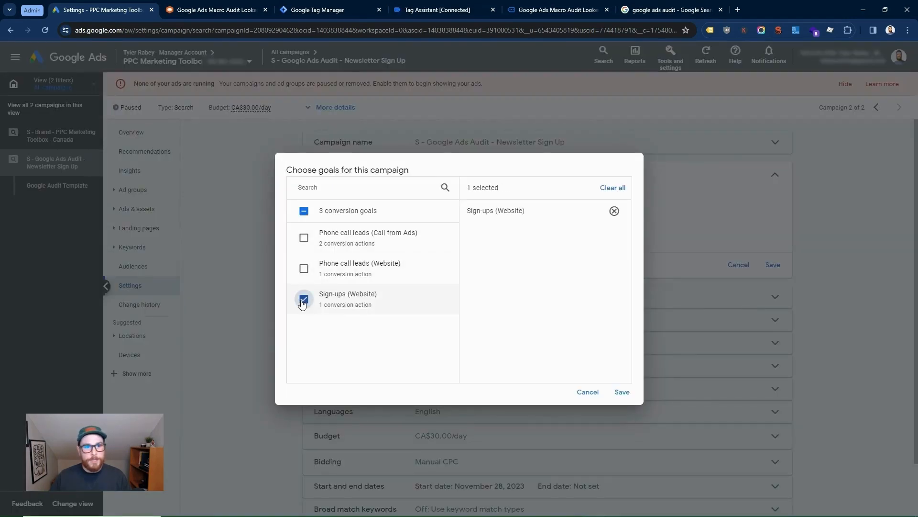
{"action": "left_click", "coordinate": [622, 393]}
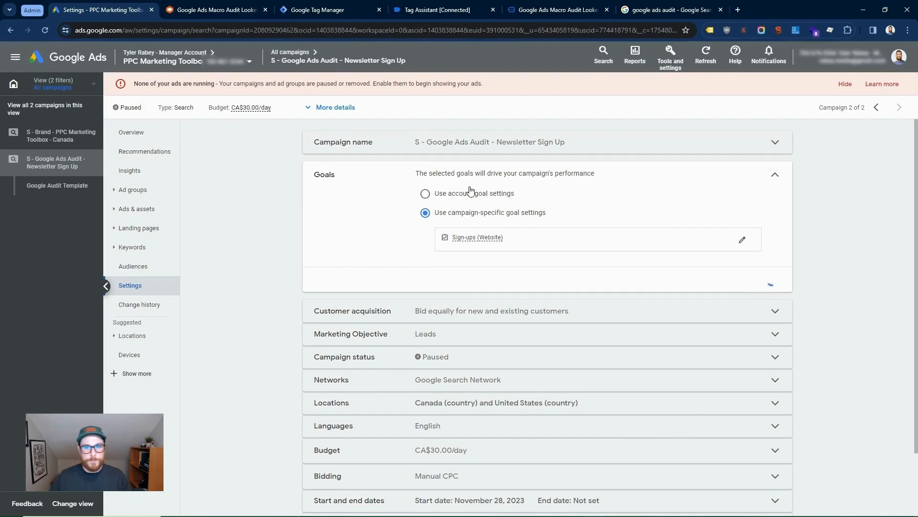
Step: Open the Google Audit Template ad group in the newsletter sign-up campaign and review its search keywords
{"action": "left_click", "coordinate": [290, 53]}
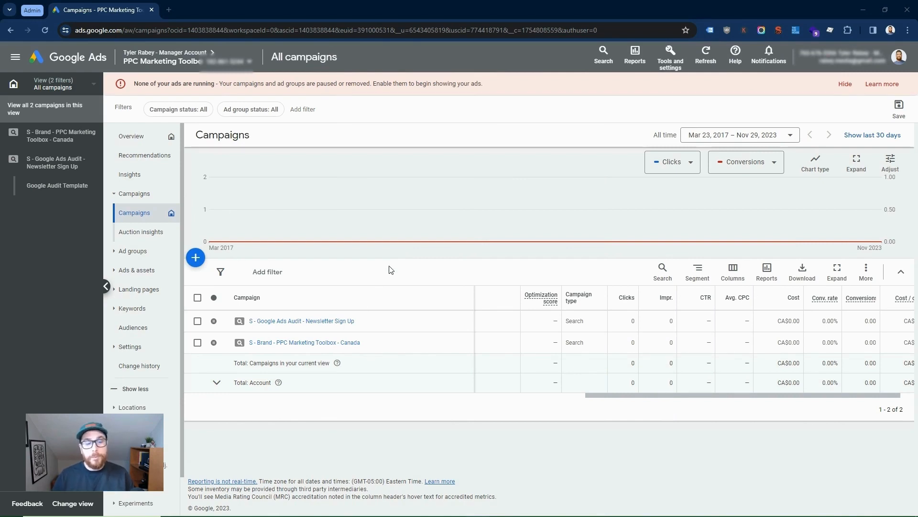
{"action": "left_click", "coordinate": [283, 322]}
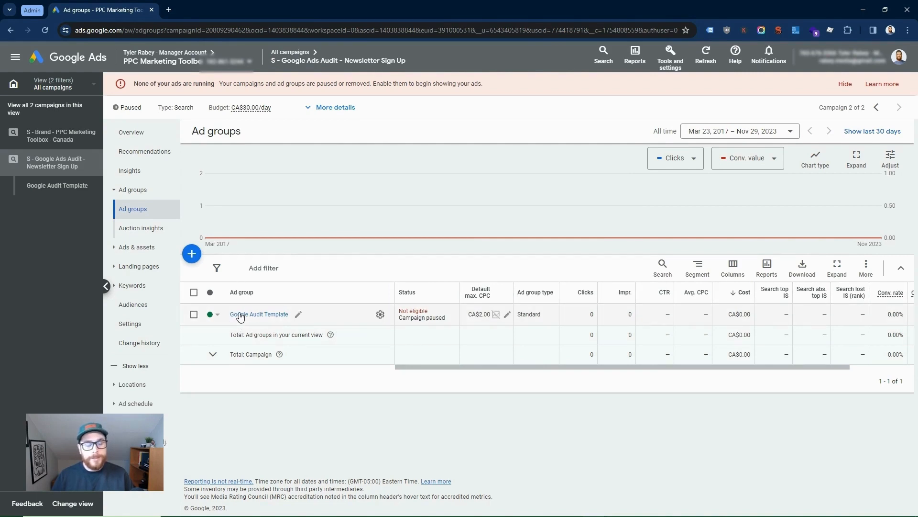
{"action": "left_click", "coordinate": [240, 315]}
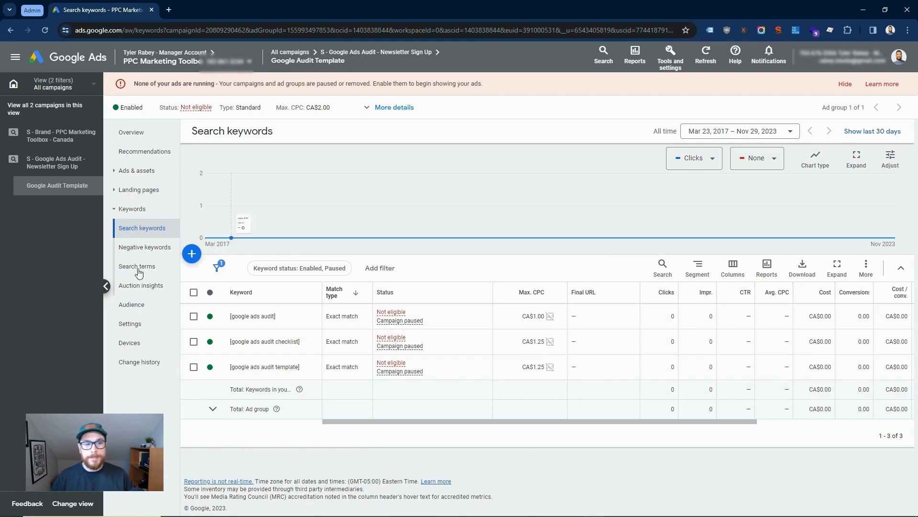
Step: Review the responsive search ad's headlines, descriptions and sitelinks section in the ad editor, and leave it without saving
{"action": "left_click", "coordinate": [143, 170]}
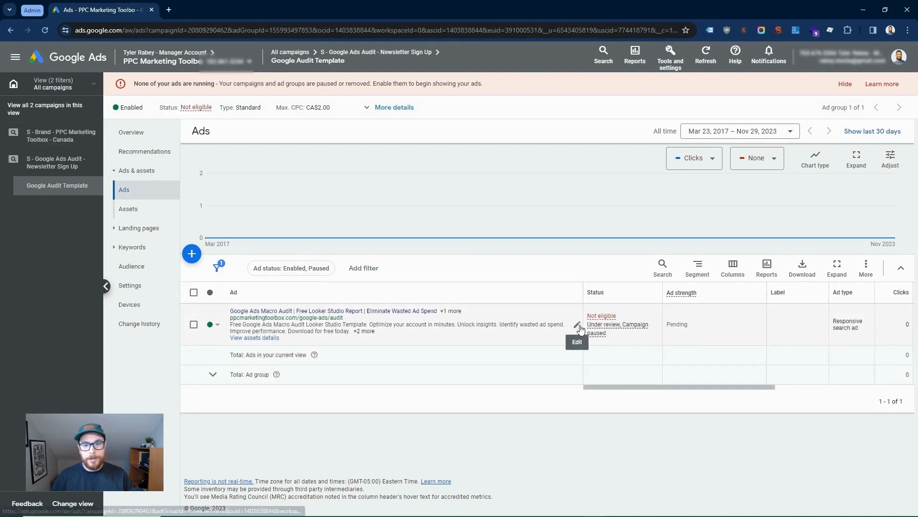
{"action": "left_click", "coordinate": [581, 330]}
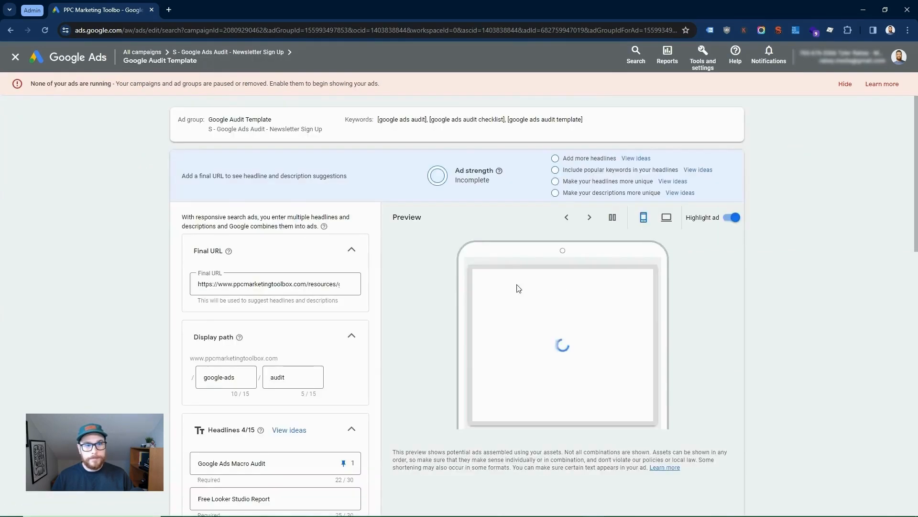
{"action": "scroll", "coordinate": [409, 264], "scroll_direction": "down", "scroll_amount": 5}
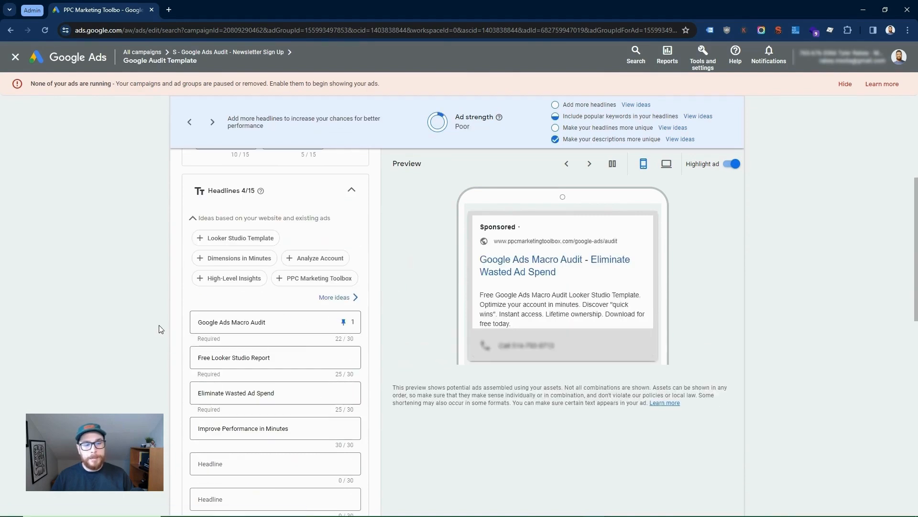
{"action": "scroll", "coordinate": [156, 333], "scroll_direction": "down", "scroll_amount": 1}
{"action": "triple_click", "coordinate": [230, 276]}
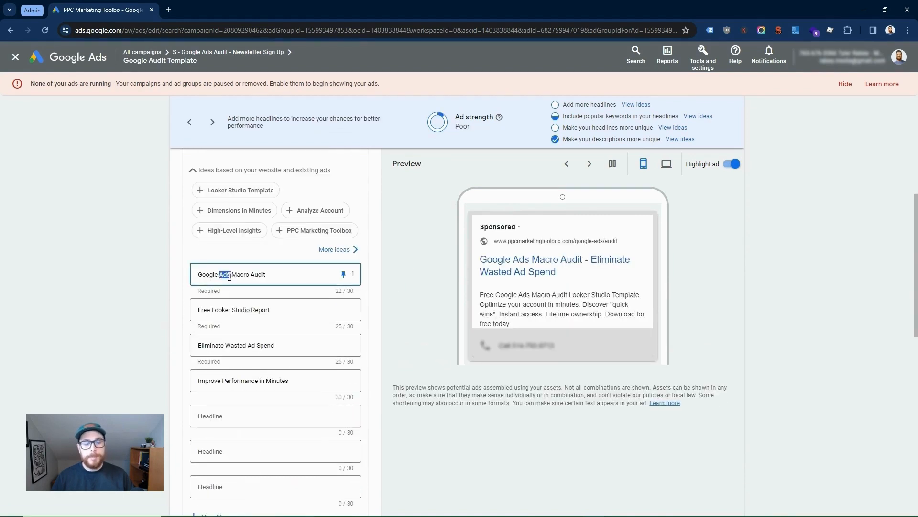
{"action": "left_click", "coordinate": [130, 334]}
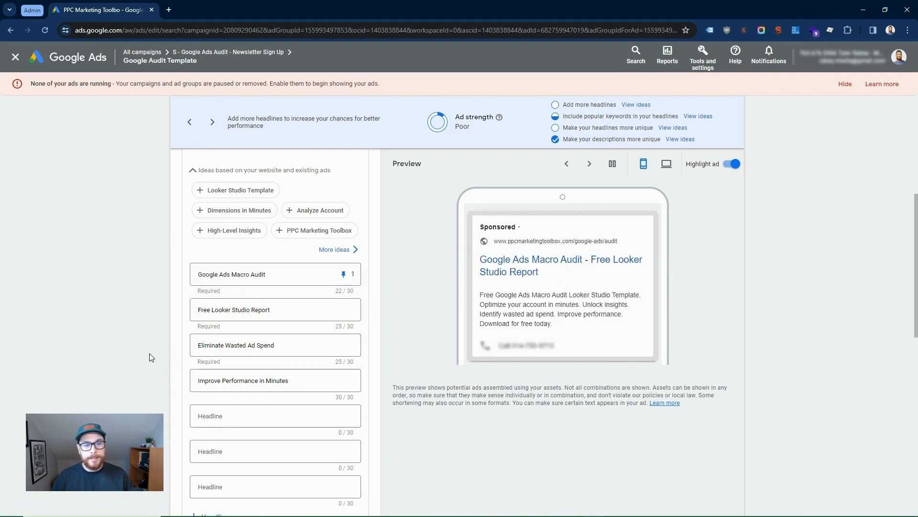
{"action": "scroll", "coordinate": [150, 366], "scroll_direction": "down", "scroll_amount": 7}
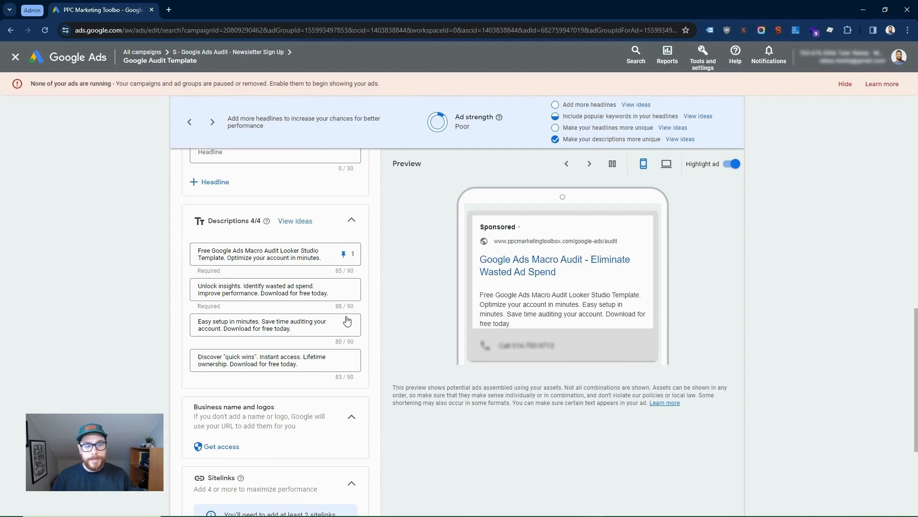
{"action": "scroll", "coordinate": [138, 316], "scroll_direction": "down", "scroll_amount": 4}
{"action": "left_click", "coordinate": [223, 473]}
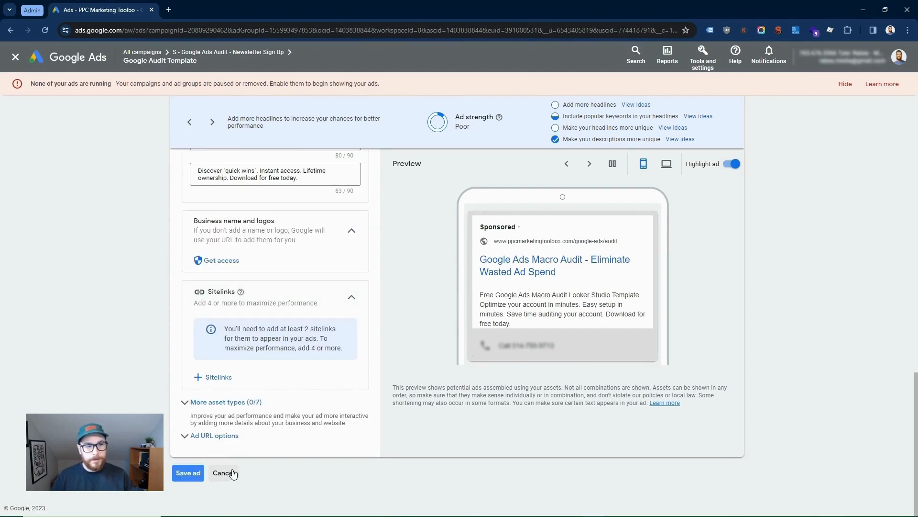
Step: Open the Google Audit Template ad group's assets and review its sitelink and callout associations
{"action": "left_click", "coordinate": [136, 212]}
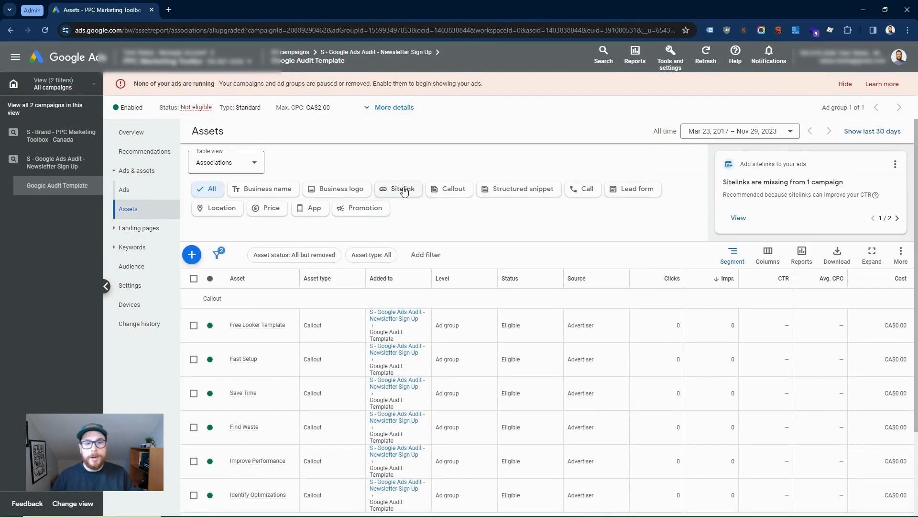
{"action": "left_click", "coordinate": [403, 190]}
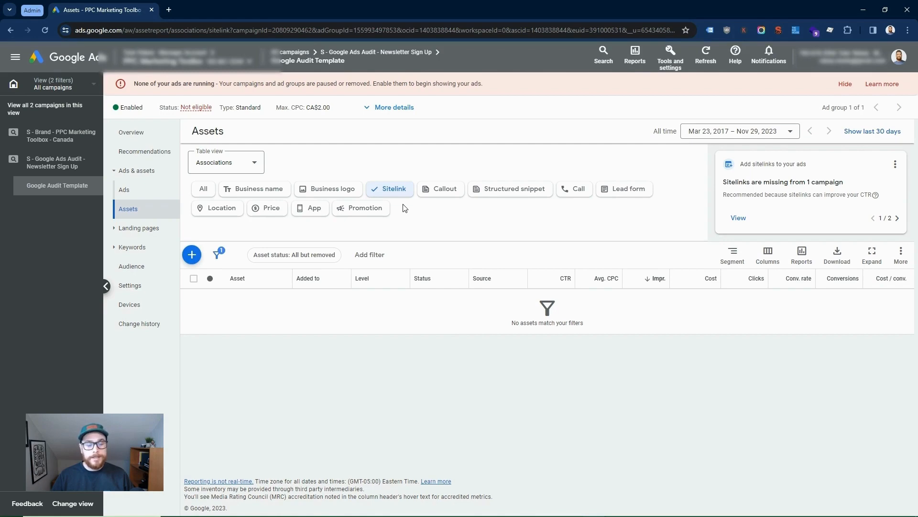
{"action": "left_click", "coordinate": [449, 189]}
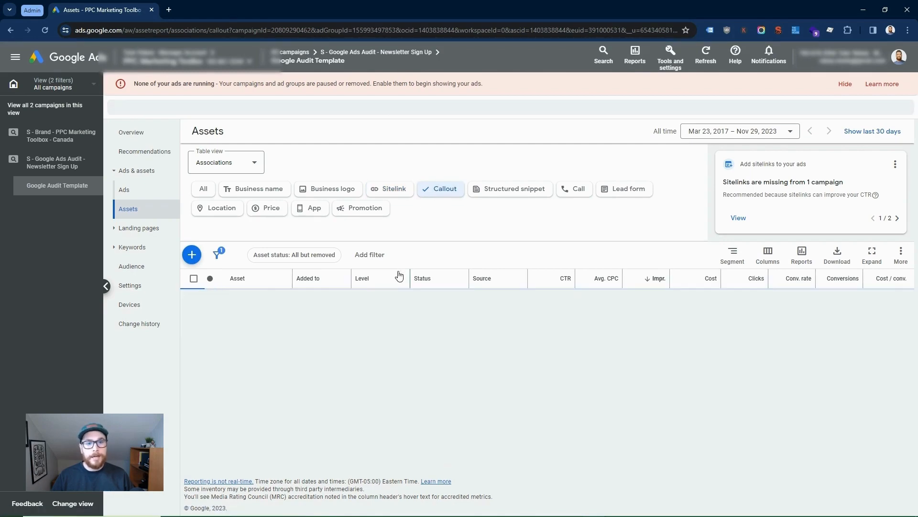
{"action": "scroll", "coordinate": [400, 275], "scroll_direction": "down", "scroll_amount": 2}
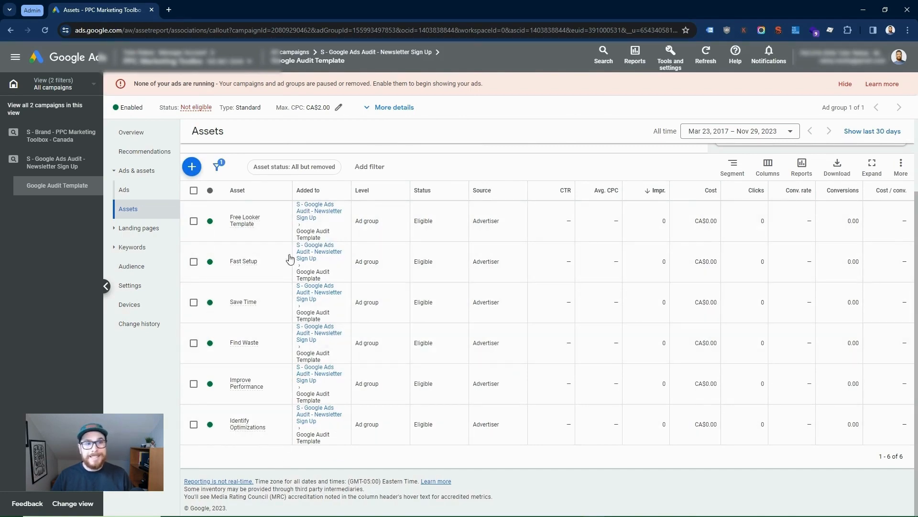
{"action": "scroll", "coordinate": [289, 258], "scroll_direction": "up", "scroll_amount": 2}
Step: Return to all campaigns and check the account's search terms report
{"action": "left_click", "coordinate": [293, 52]}
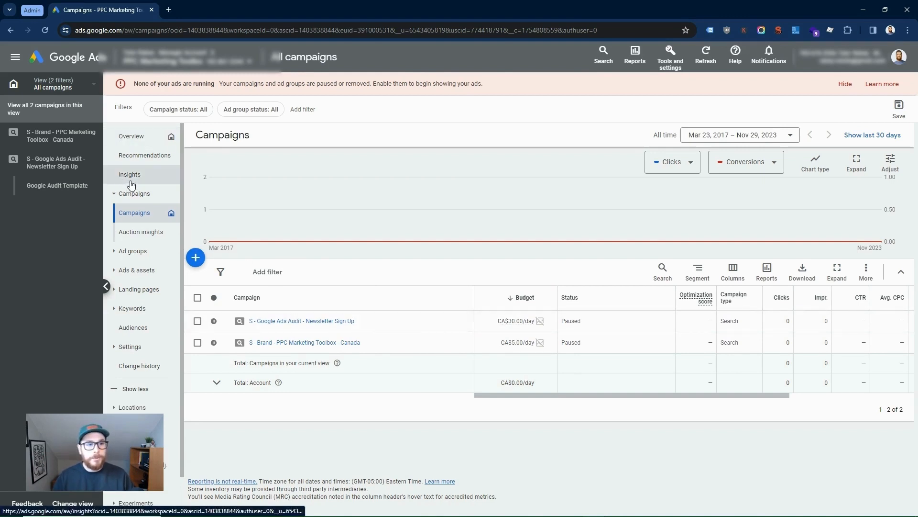
{"action": "left_click", "coordinate": [132, 308]}
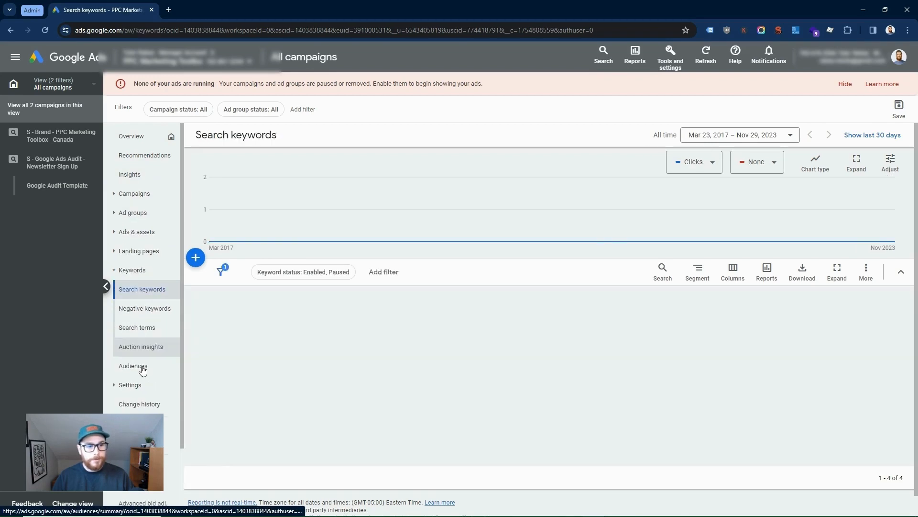
{"action": "left_click", "coordinate": [137, 327]}
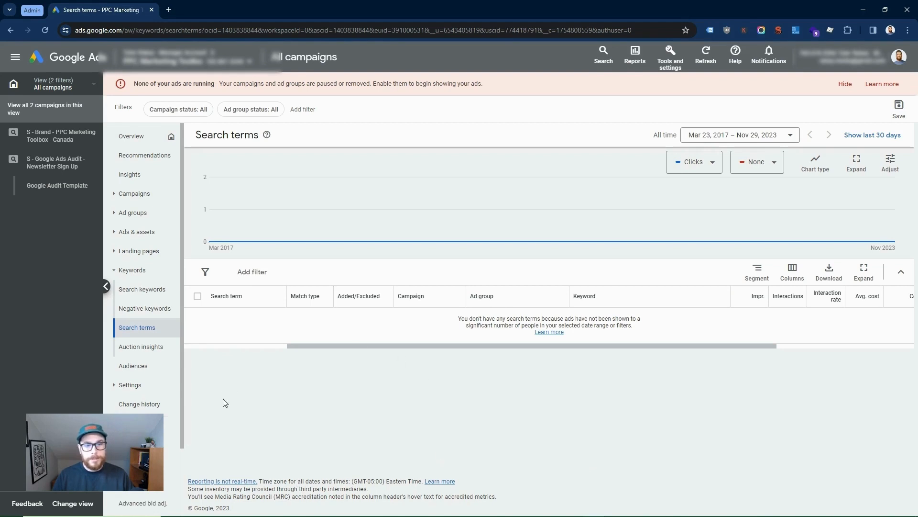
{"action": "left_click", "coordinate": [675, 70]}
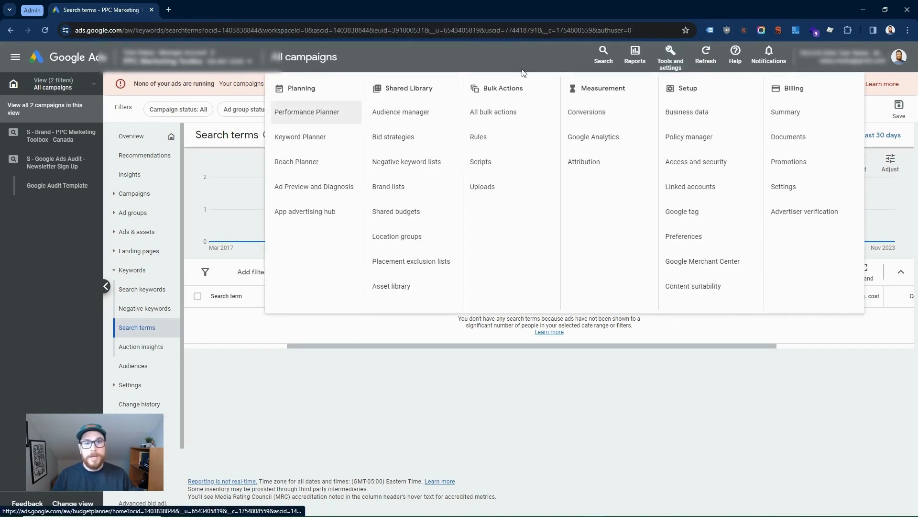
{"action": "left_click", "coordinate": [500, 379]}
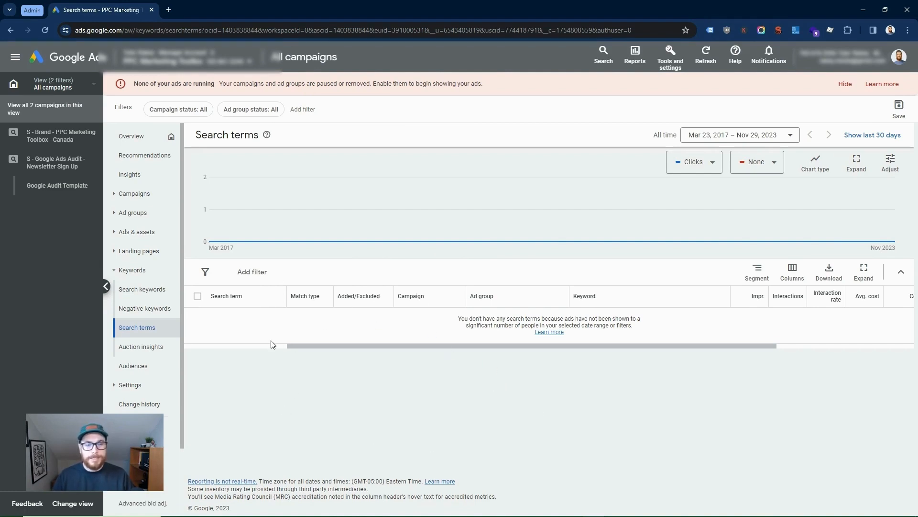
Step: Open the shared negative keyword lists and examine which ones are owned by a manager account
{"action": "left_click", "coordinate": [671, 65]}
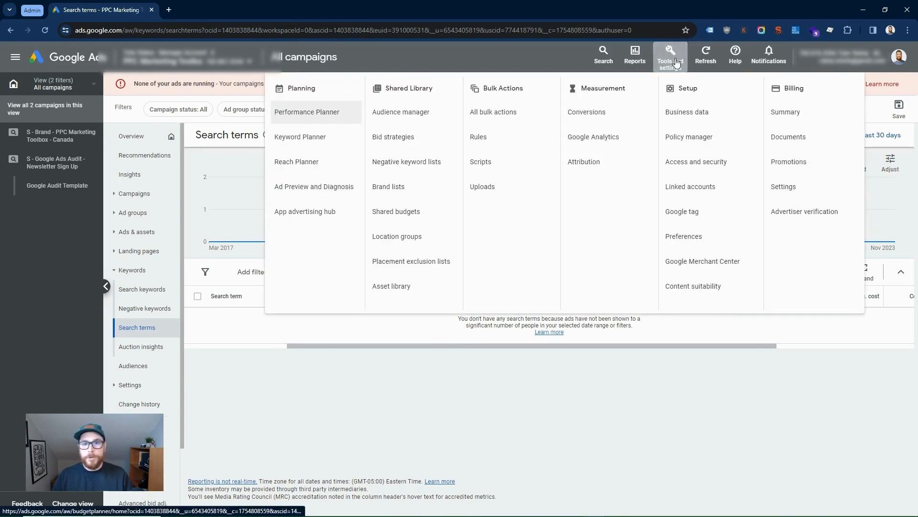
{"action": "left_click", "coordinate": [408, 161]}
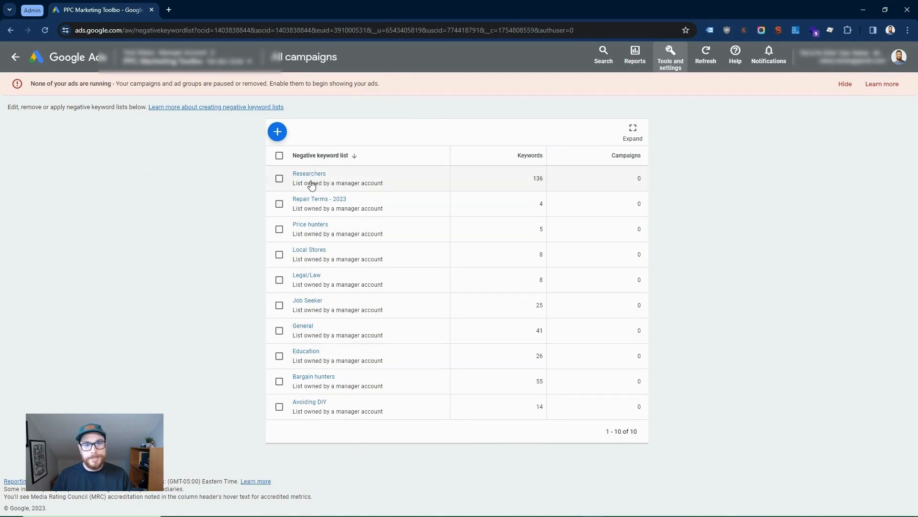
{"action": "left_click_drag", "start_coordinate": [384, 184], "coordinate": [315, 184]}
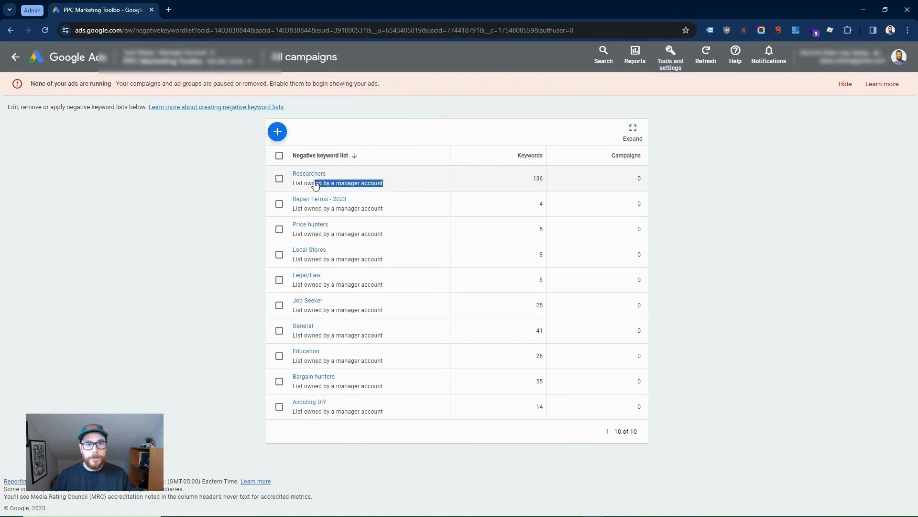
{"action": "left_click_drag", "start_coordinate": [384, 209], "coordinate": [371, 235]}
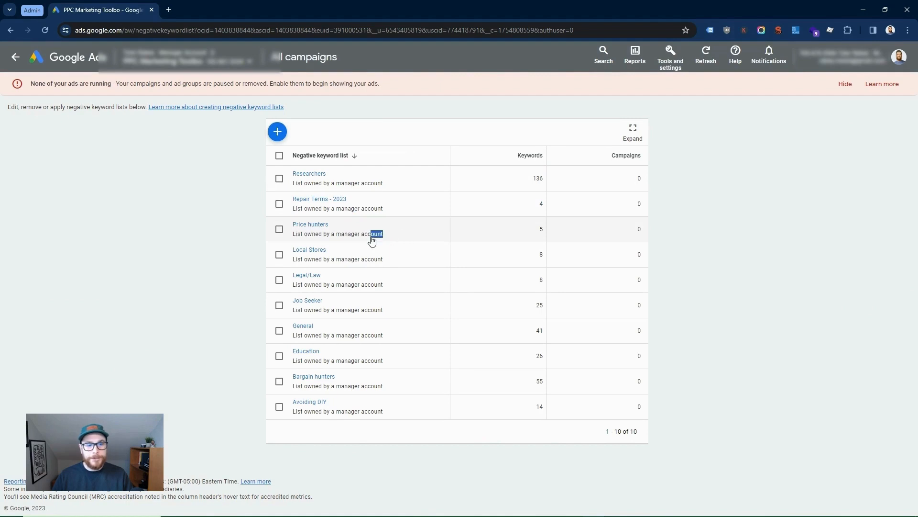
Step: Start a new negative keyword list named General - 2023 with the keywords cost and agency on separate lines
{"action": "left_click", "coordinate": [278, 132]}
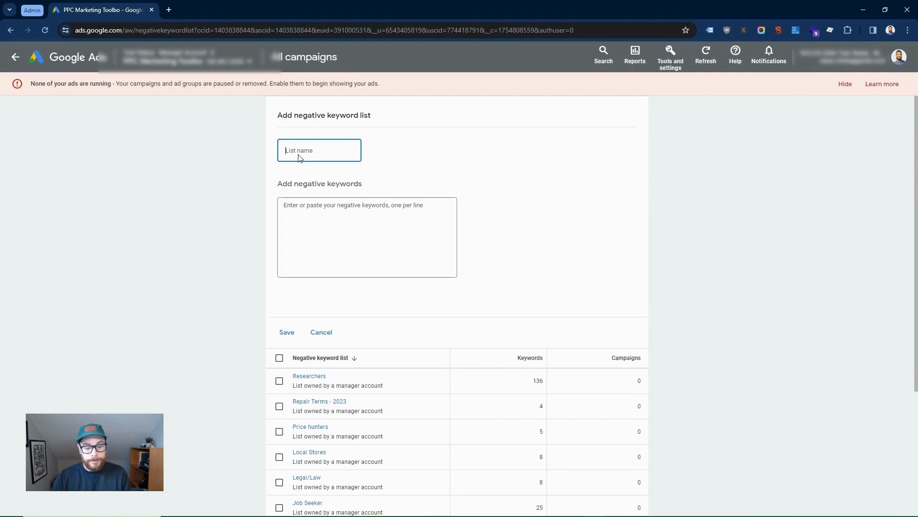
{"action": "type", "text": "Gener"}
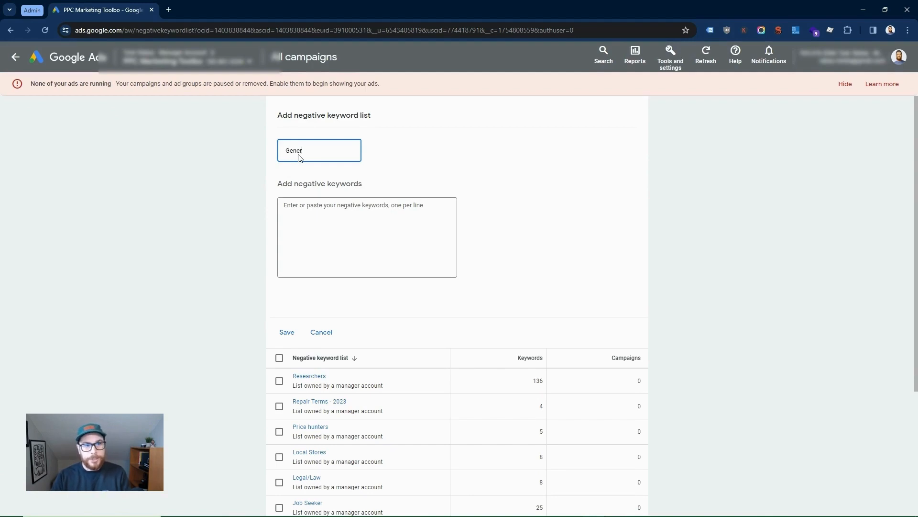
{"action": "type", "text": "al - 2023"}
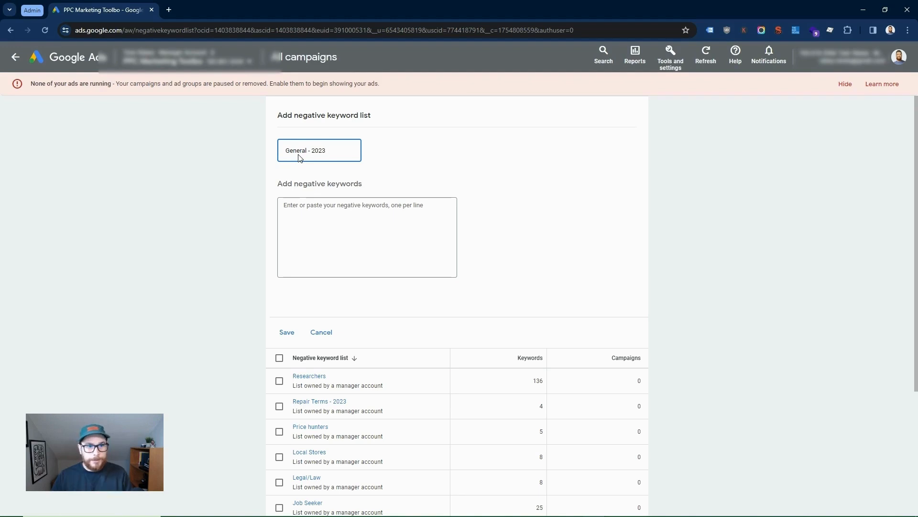
{"action": "left_click", "coordinate": [306, 207]}
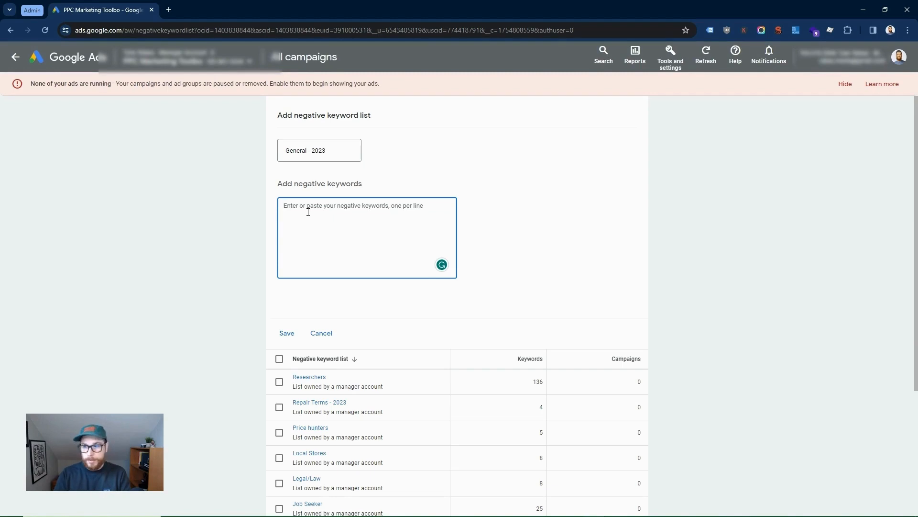
{"action": "type", "text": "cost "}
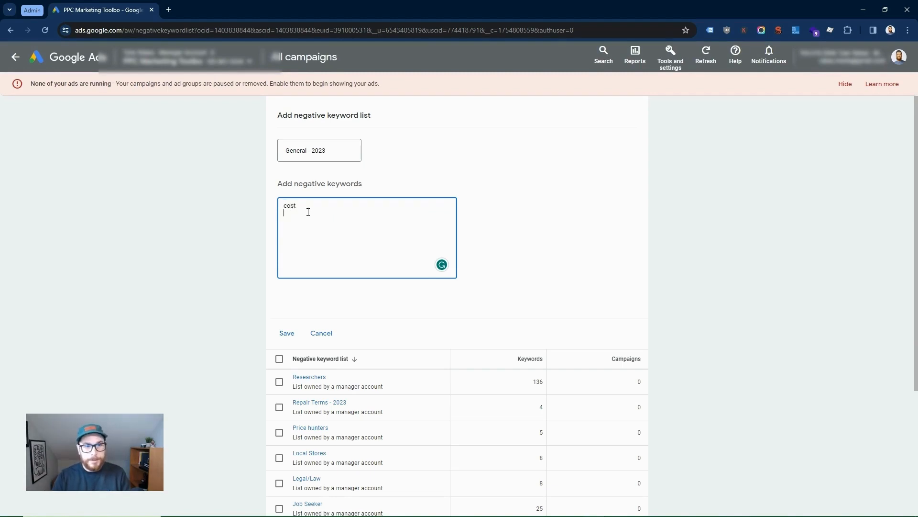
{"action": "type", "text": "agency"}
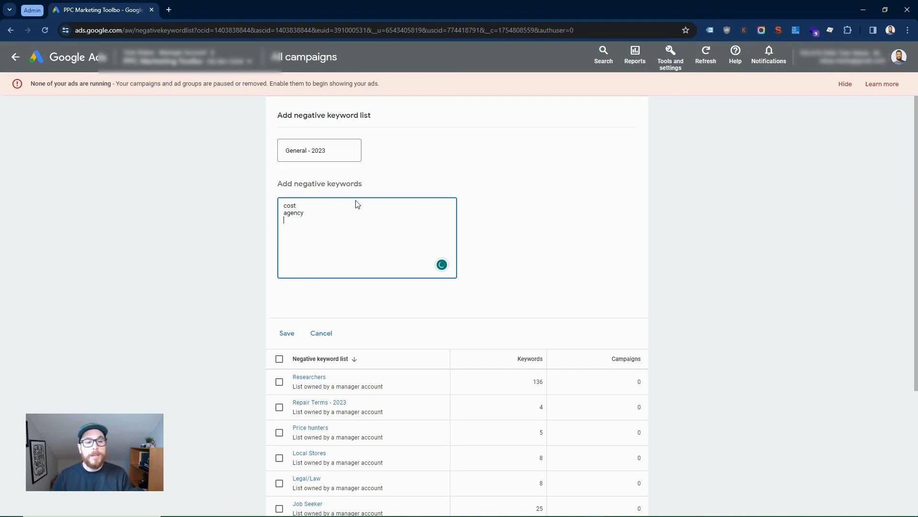
Step: Try the agency keyword in exact-match brackets and in phrase-match quotes, and restore it to plain text
{"action": "left_click_drag", "start_coordinate": [328, 213], "coordinate": [287, 204]}
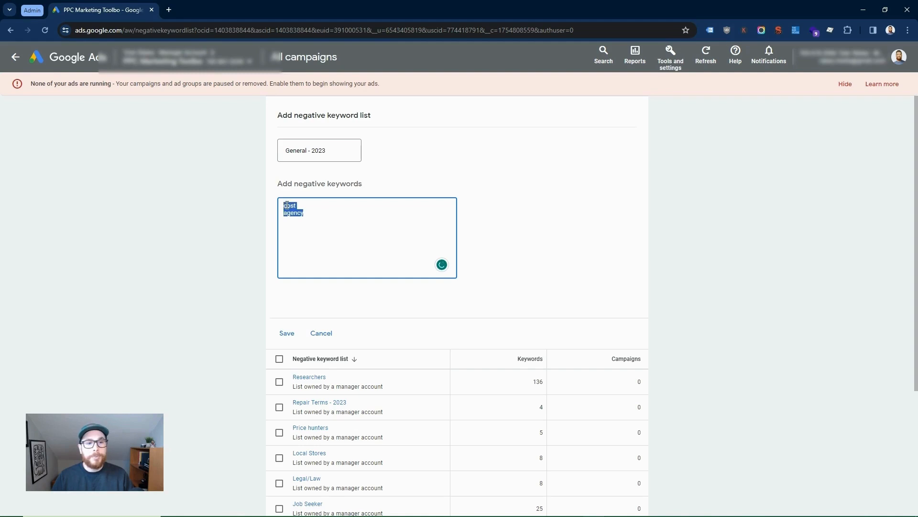
{"action": "left_click", "coordinate": [294, 213]}
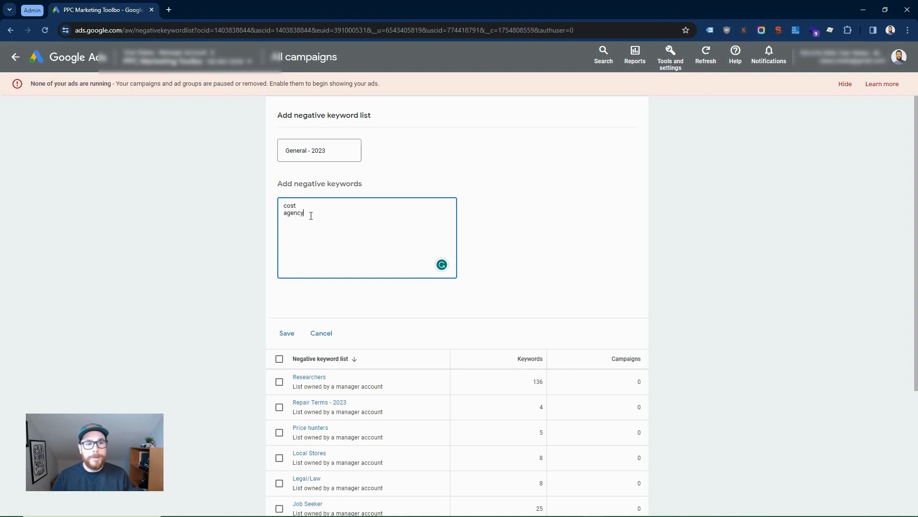
{"action": "left_click_drag", "start_coordinate": [306, 216], "coordinate": [277, 218]}
{"action": "left_click", "coordinate": [328, 213]}
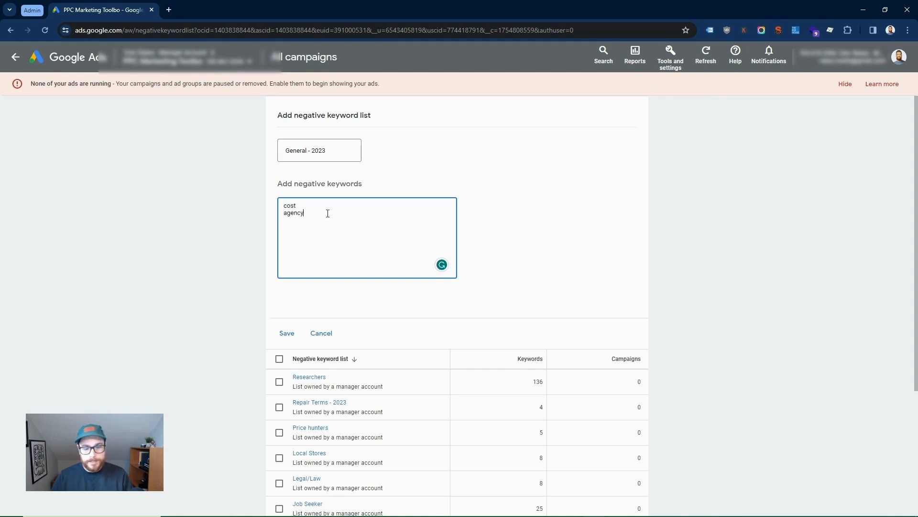
{"action": "left_click", "coordinate": [284, 216]}
{"action": "type", "text": "["}
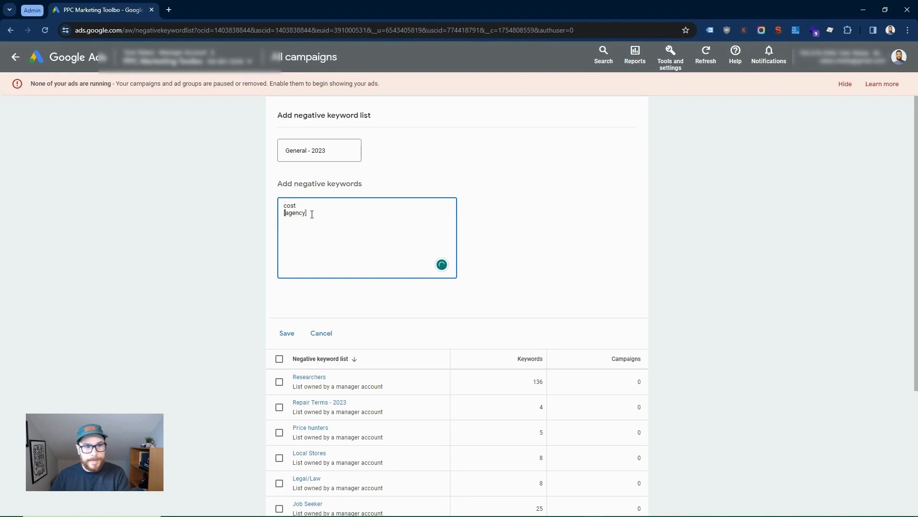
{"action": "left_click", "coordinate": [314, 213]}
{"action": "type", "text": "]"}
{"action": "type", "text": "\""}
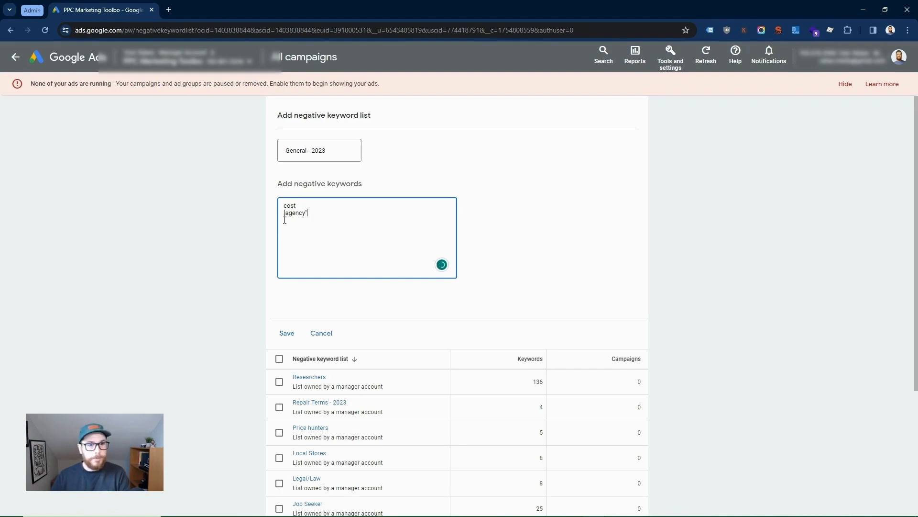
{"action": "left_click", "coordinate": [286, 214]}
{"action": "key", "text": "BackSpace"}
{"action": "type", "text": "\""}
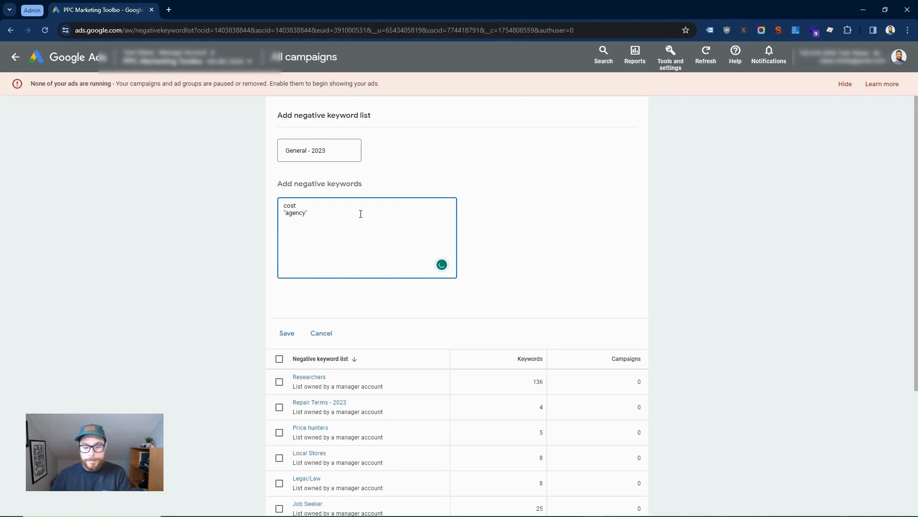
{"action": "key", "text": "BackSpace"}
{"action": "left_click", "coordinate": [327, 215]}
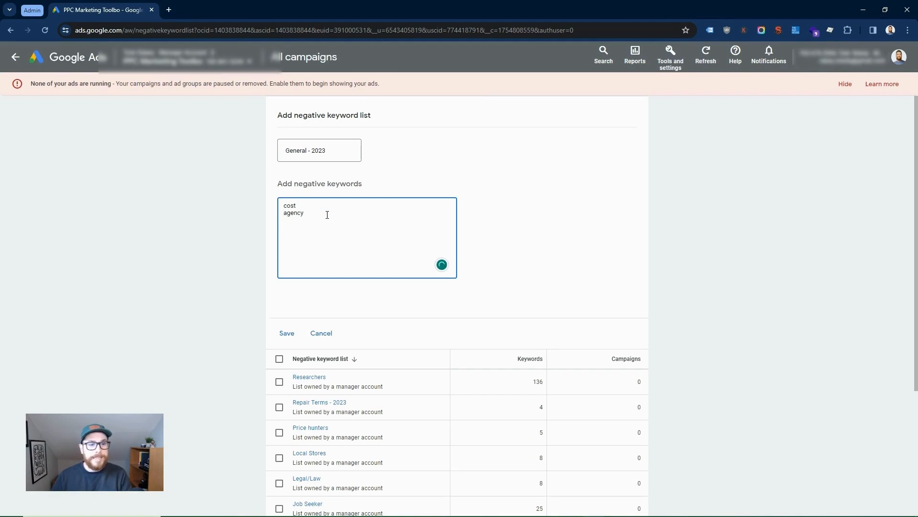
Step: Check the name and both keywords of the General - 2023 negative keyword list, and save it
{"action": "double_click", "coordinate": [294, 212]}
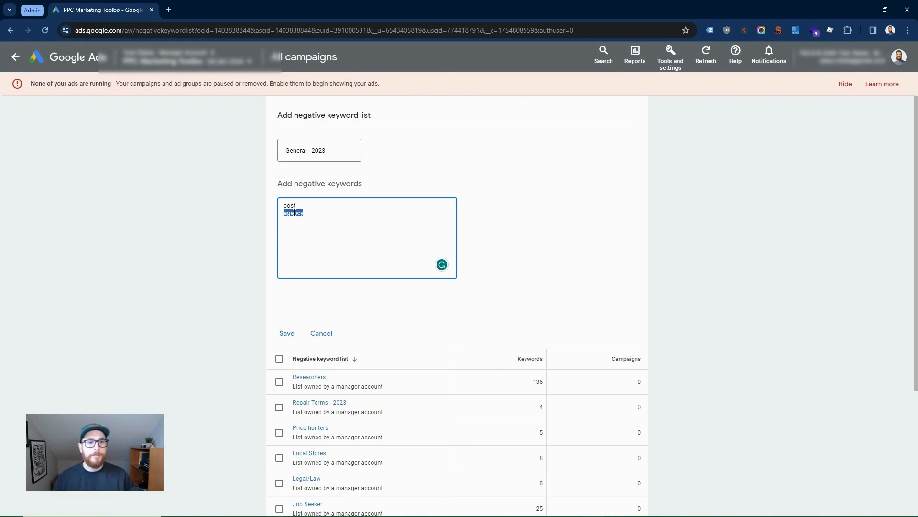
{"action": "double_click", "coordinate": [291, 206]}
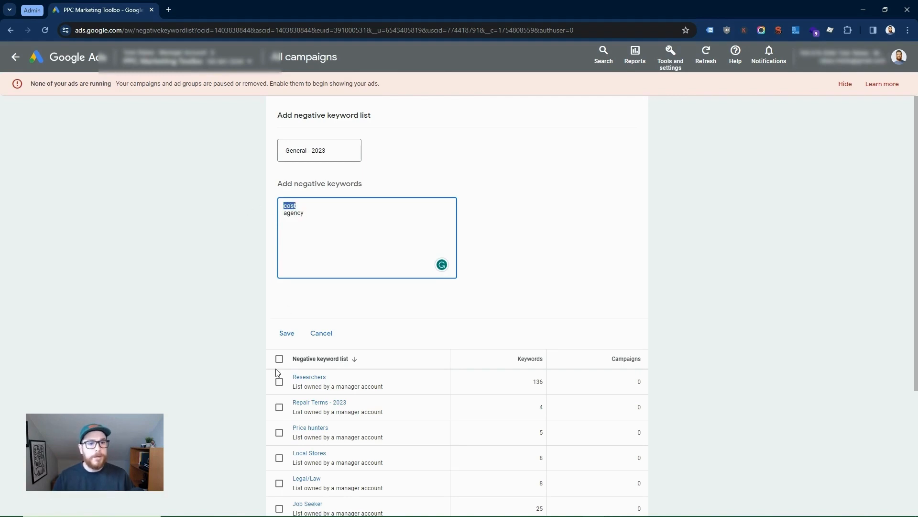
{"action": "triple_click", "coordinate": [331, 151]}
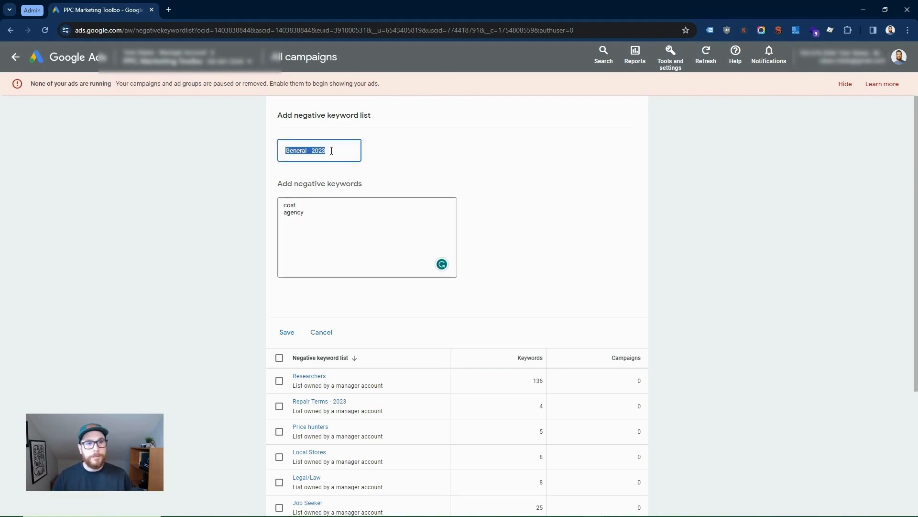
{"action": "left_click", "coordinate": [335, 203]}
{"action": "key", "text": "ctrl+a"}
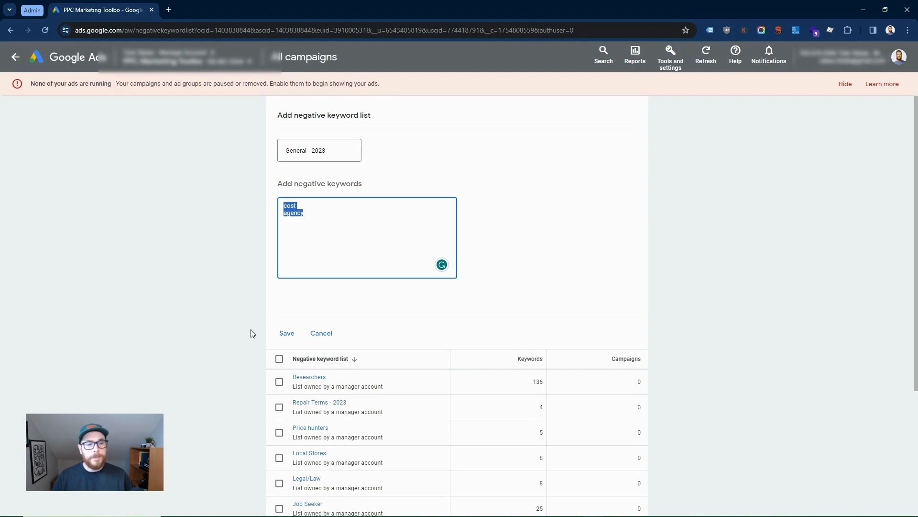
{"action": "left_click", "coordinate": [296, 334]}
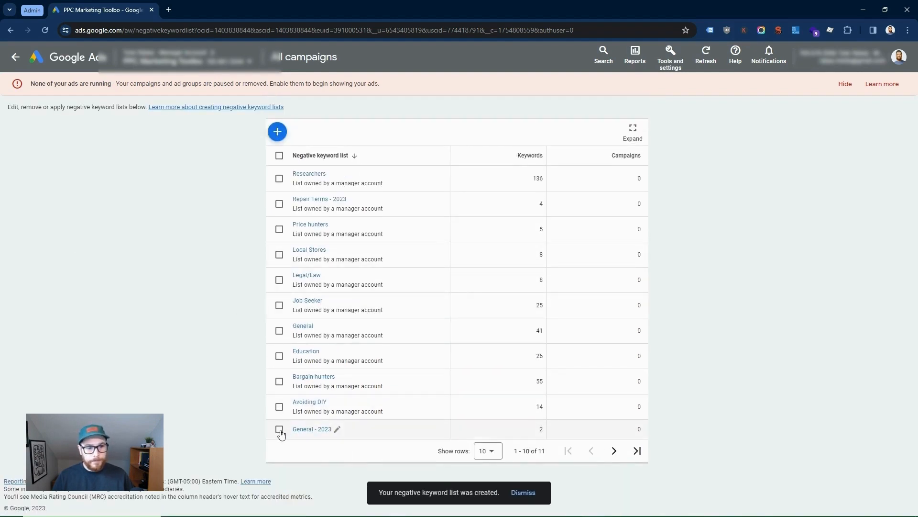
Step: Apply the General - 2023 negative keyword list to the S - Google Ads Audit - Newsletter Sign Up campaign
{"action": "left_click", "coordinate": [280, 429]}
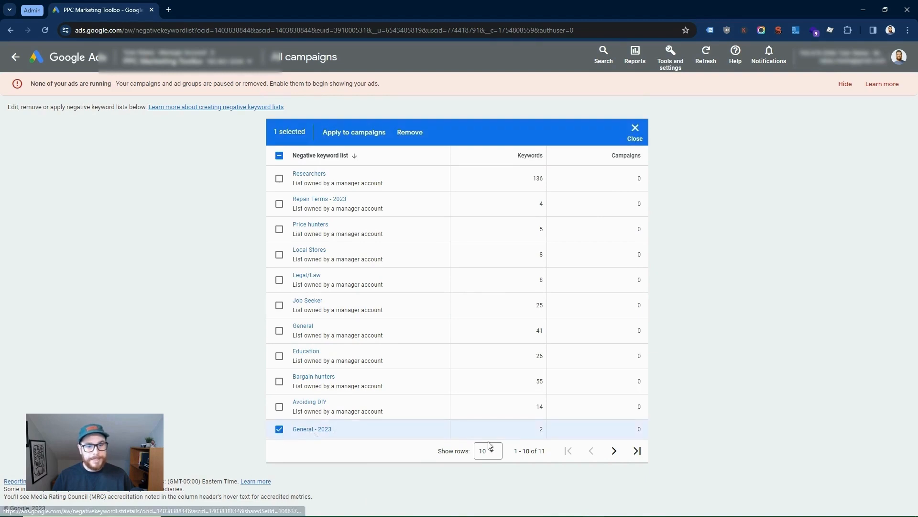
{"action": "left_click", "coordinate": [346, 135]}
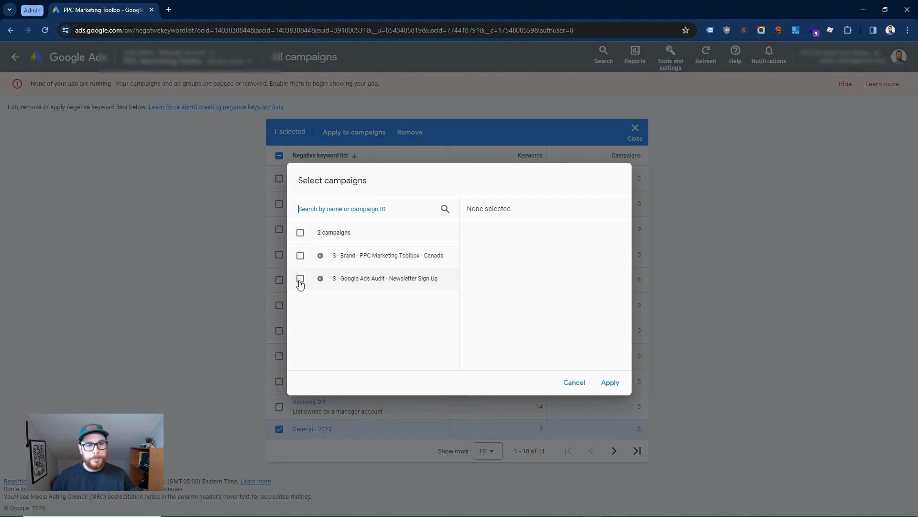
{"action": "left_click", "coordinate": [300, 279]}
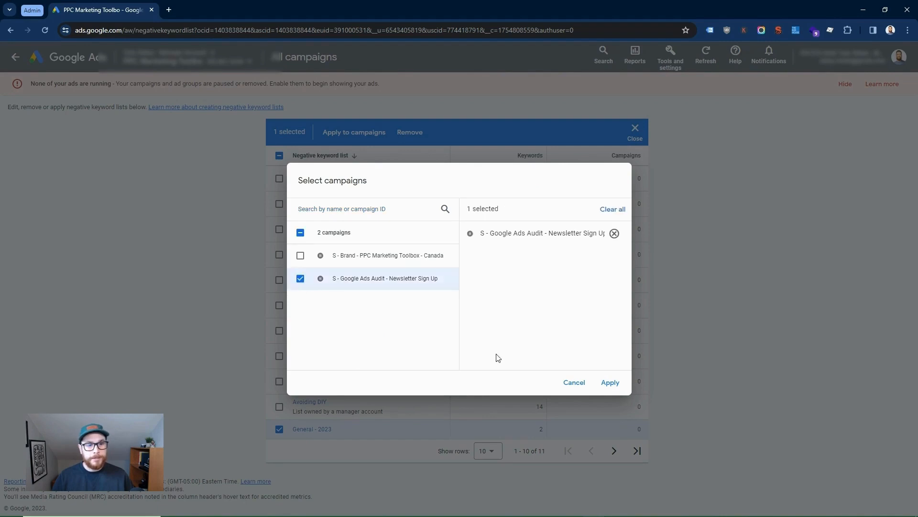
{"action": "left_click", "coordinate": [610, 382]}
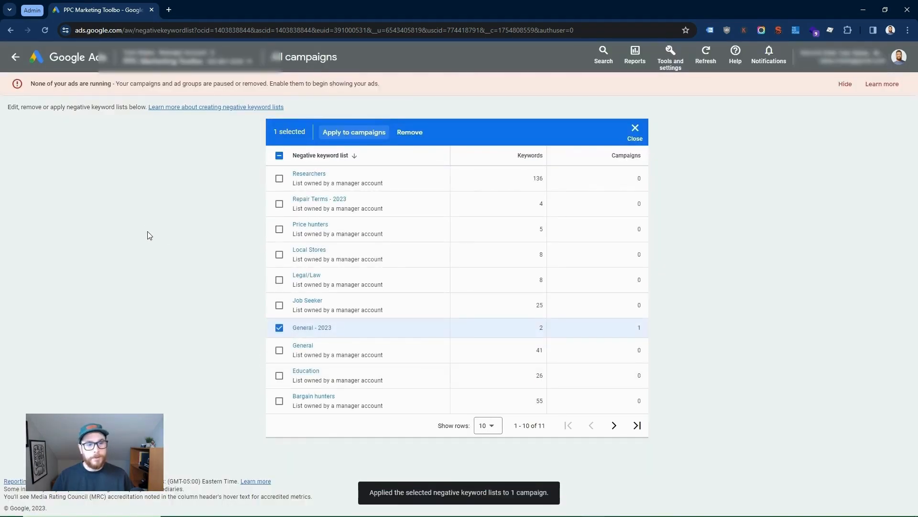
Step: Return to all campaigns and enable the S - Google Ads Audit - Newsletter Sign Up campaign
{"action": "left_click", "coordinate": [313, 57]}
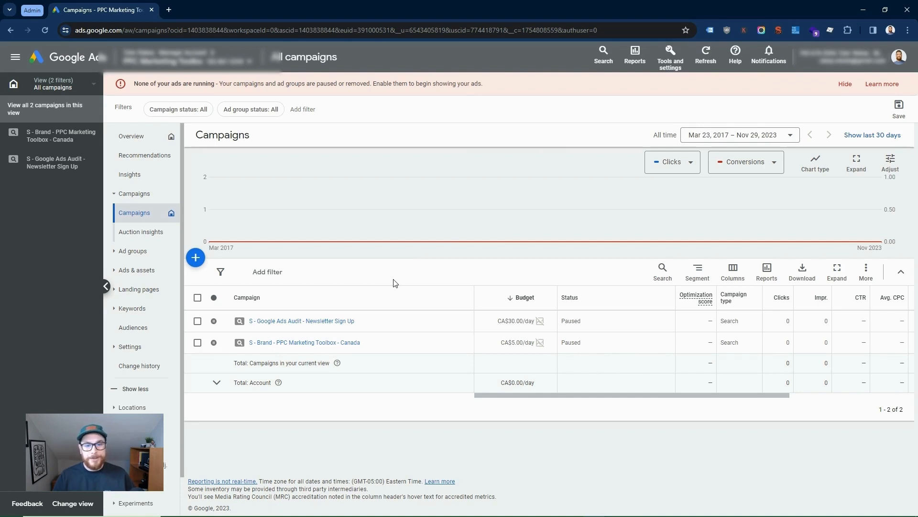
{"action": "left_click", "coordinate": [214, 321]}
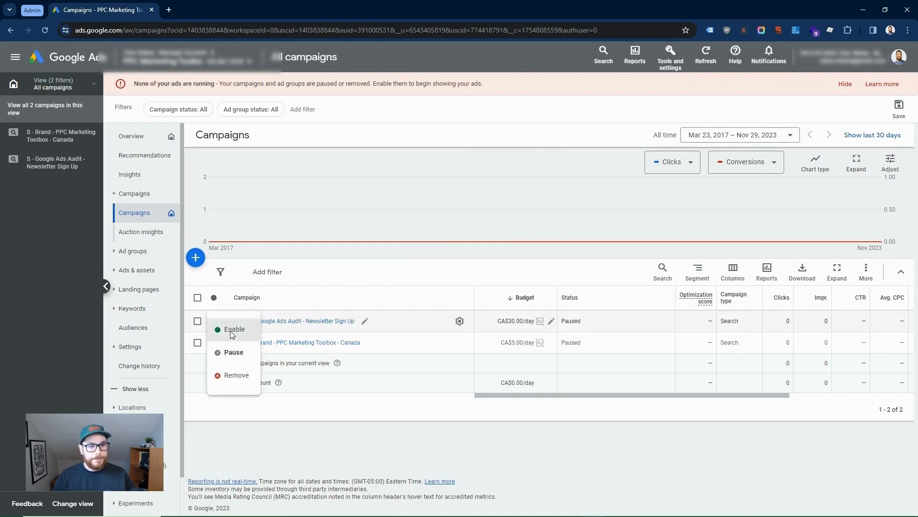
{"action": "left_click", "coordinate": [232, 330]}
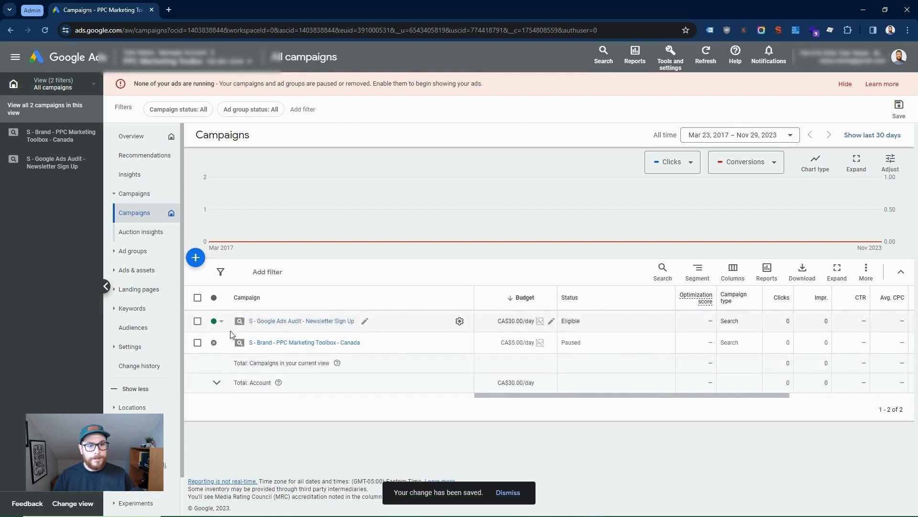